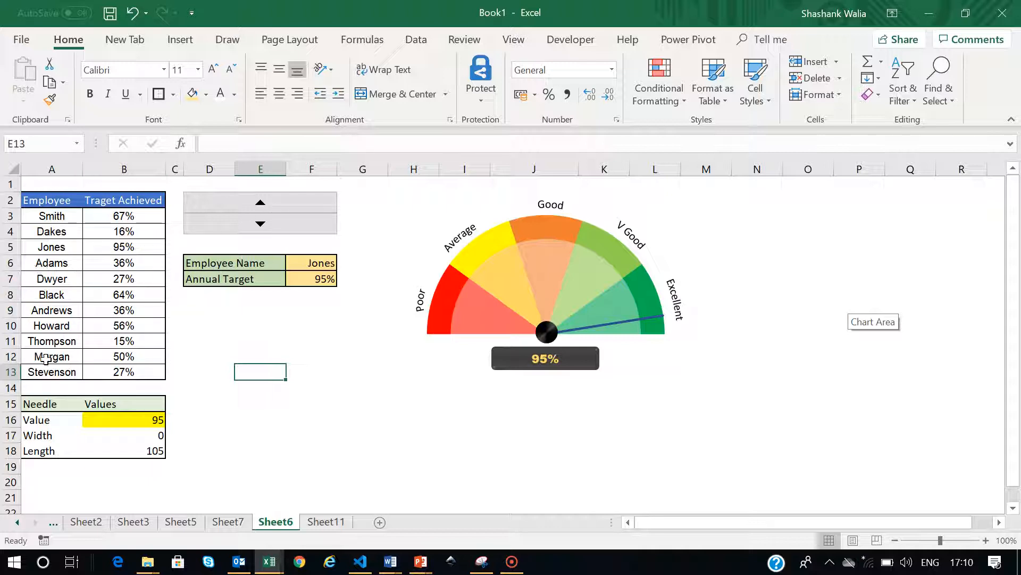
Step through several employees with the spin control on Sheet6 to examine how the gauge needle follows each annual target
left_click_drag(229, 268, 314, 279)
left_click(316, 279)
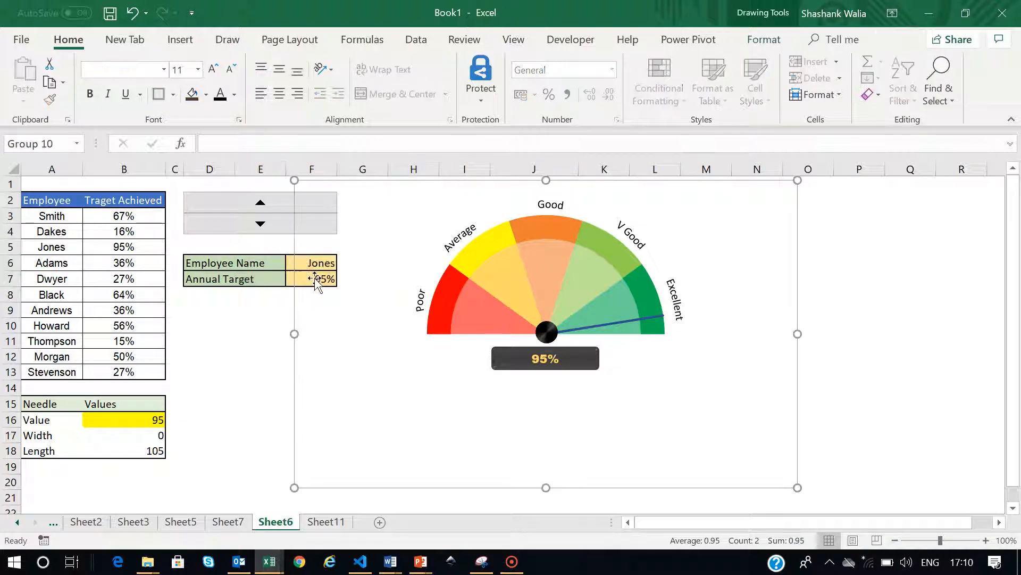
left_click(271, 358)
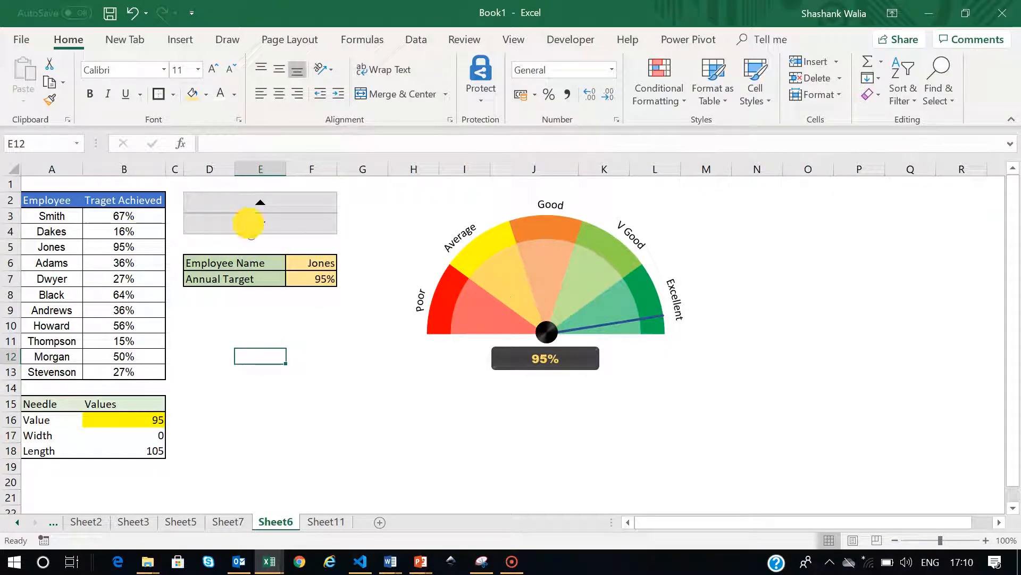
left_click(249, 230)
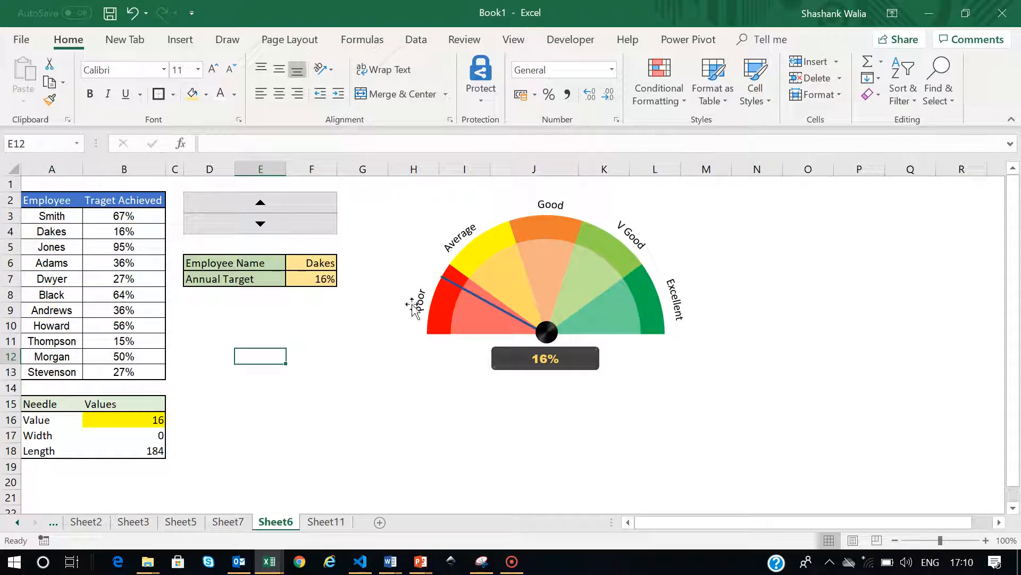
mouse_move(458, 286)
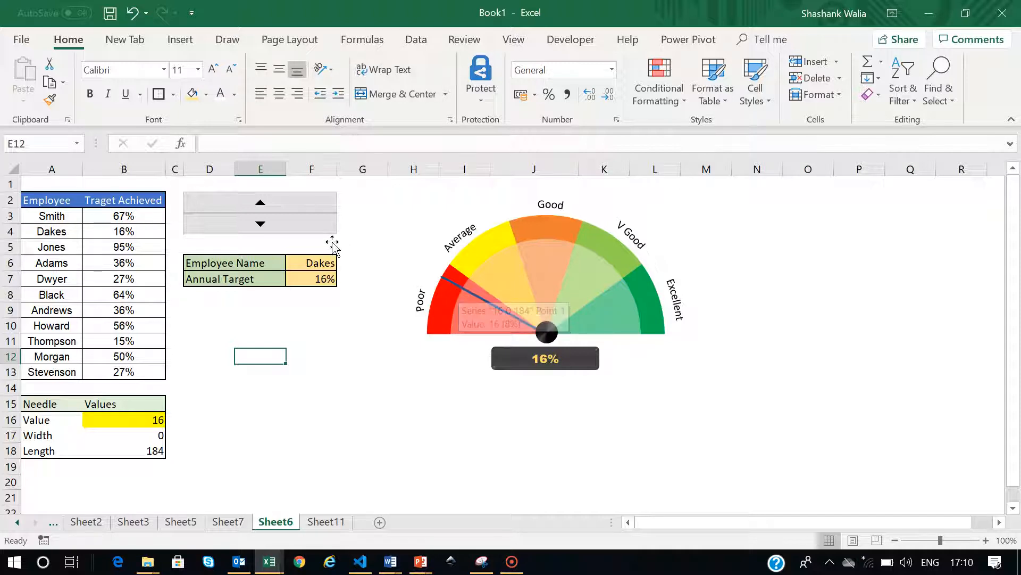
left_click(259, 203)
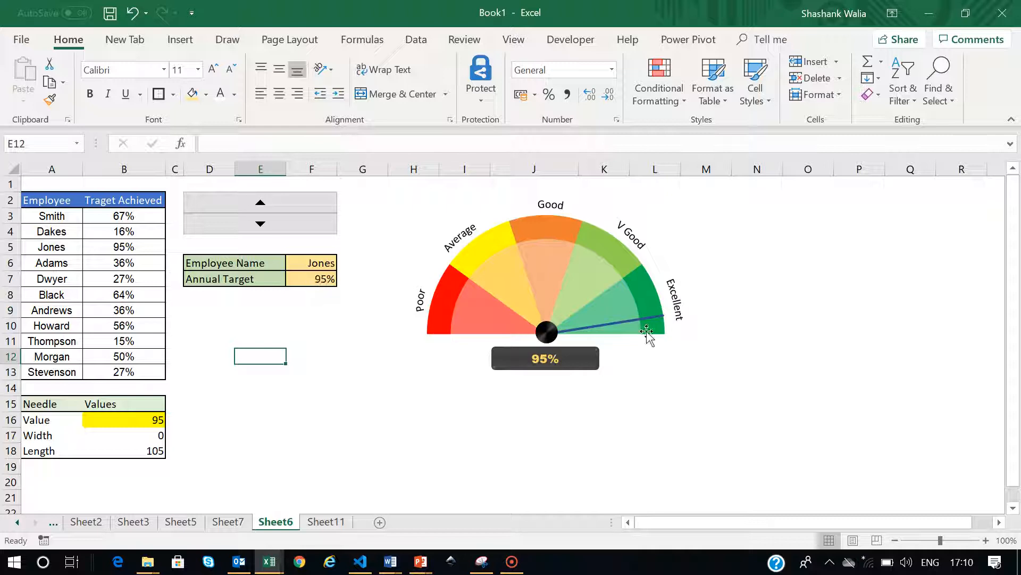
mouse_move(645, 331)
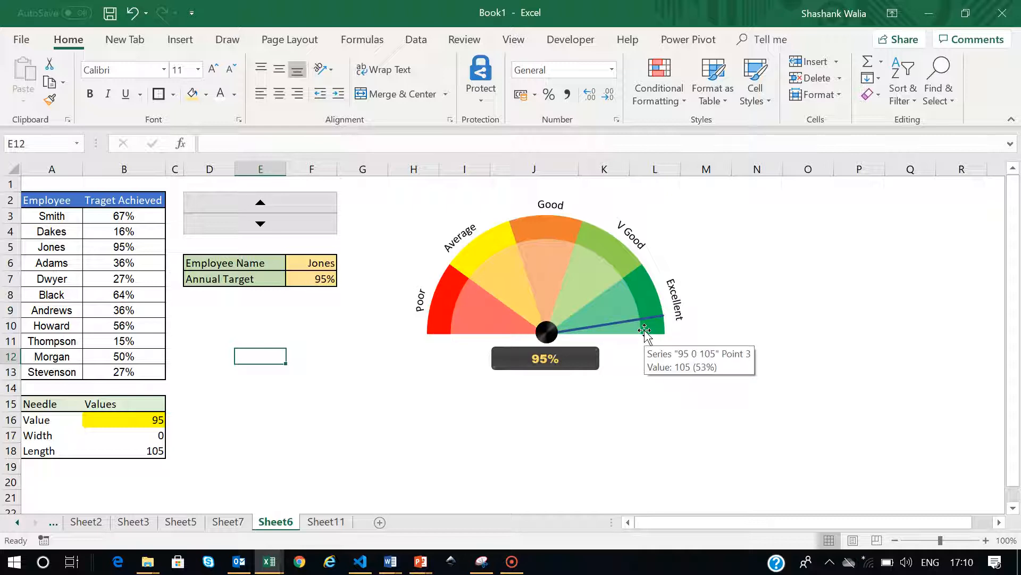
left_click(260, 204)
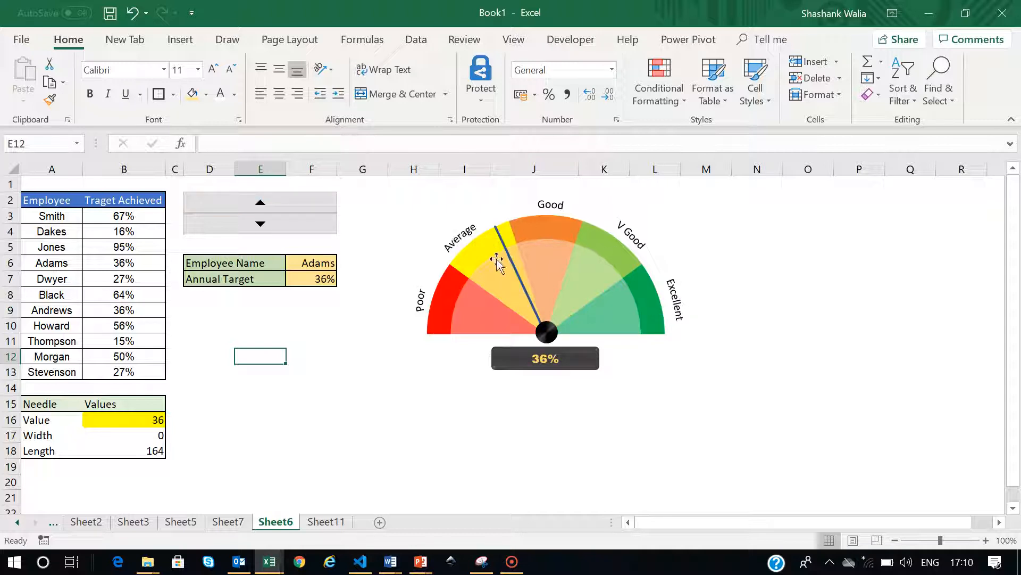
left_click(237, 202)
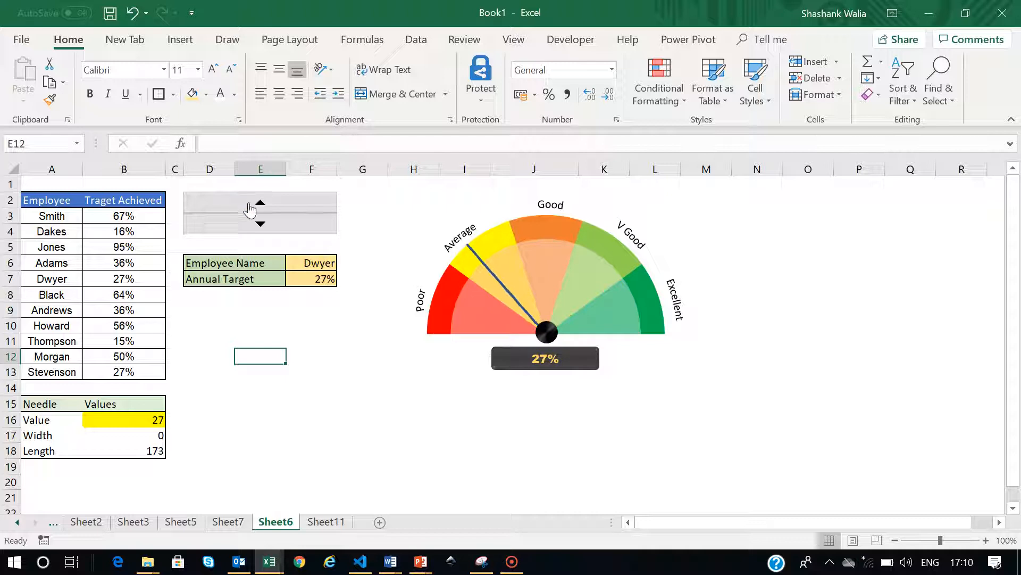
left_click(250, 202)
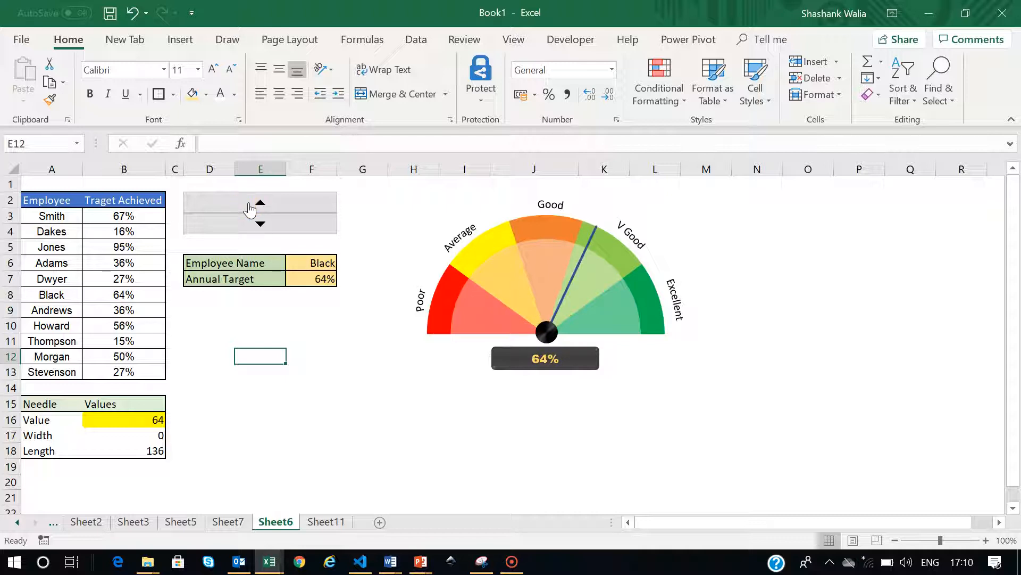
left_click(248, 202)
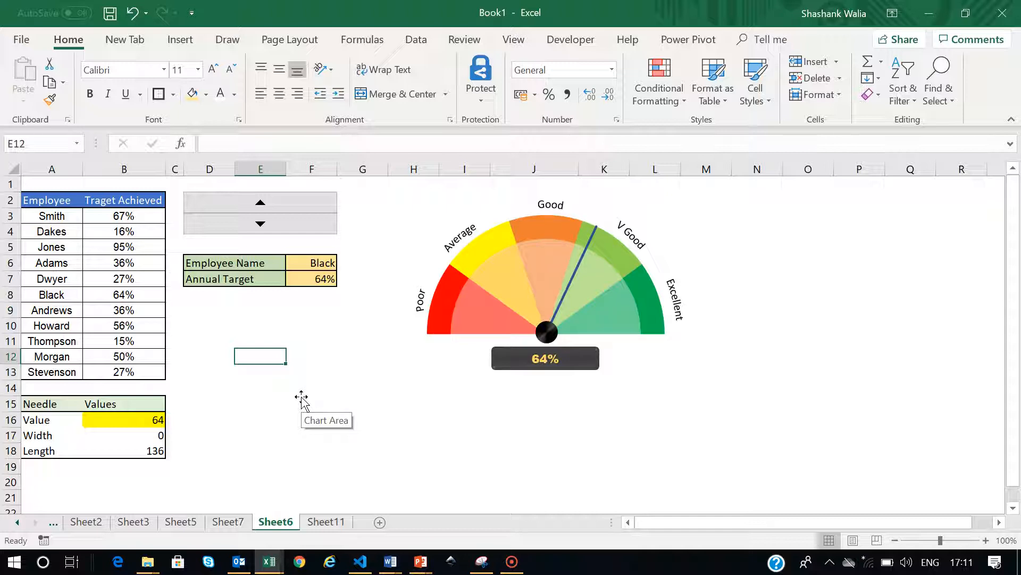
Add a new worksheet after Sheet6 and hide its gridlines
left_click(379, 522)
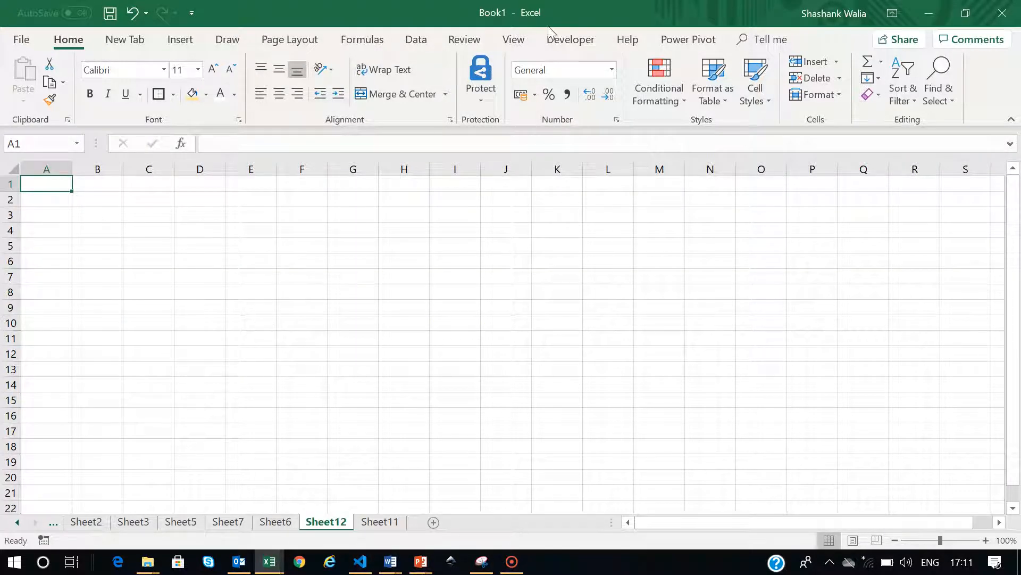
left_click(519, 42)
left_click(188, 95)
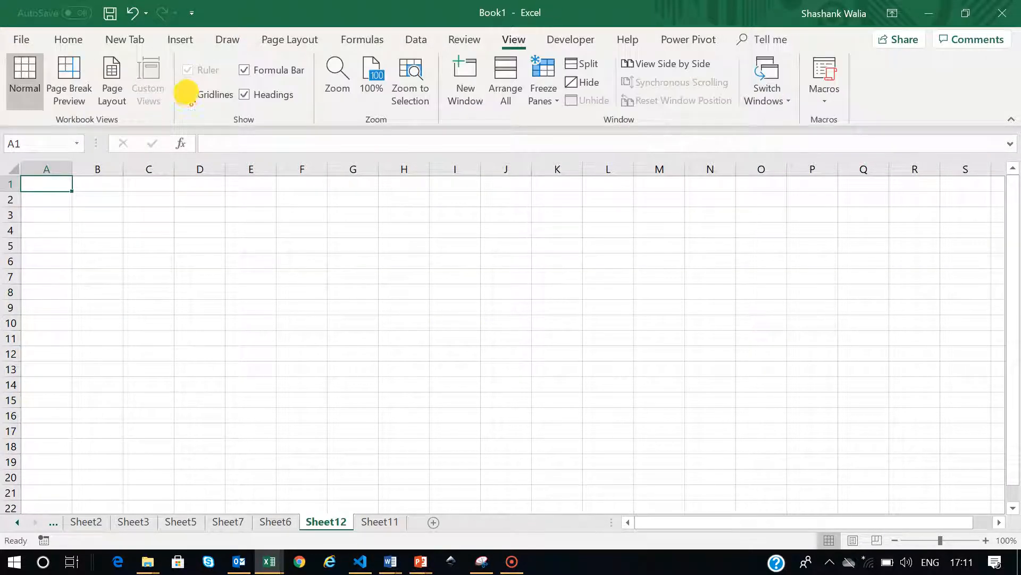
Copy the employee target table A2:B13 from Sheet6 and paste it into Sheet12 starting at cell A3
left_click(274, 521)
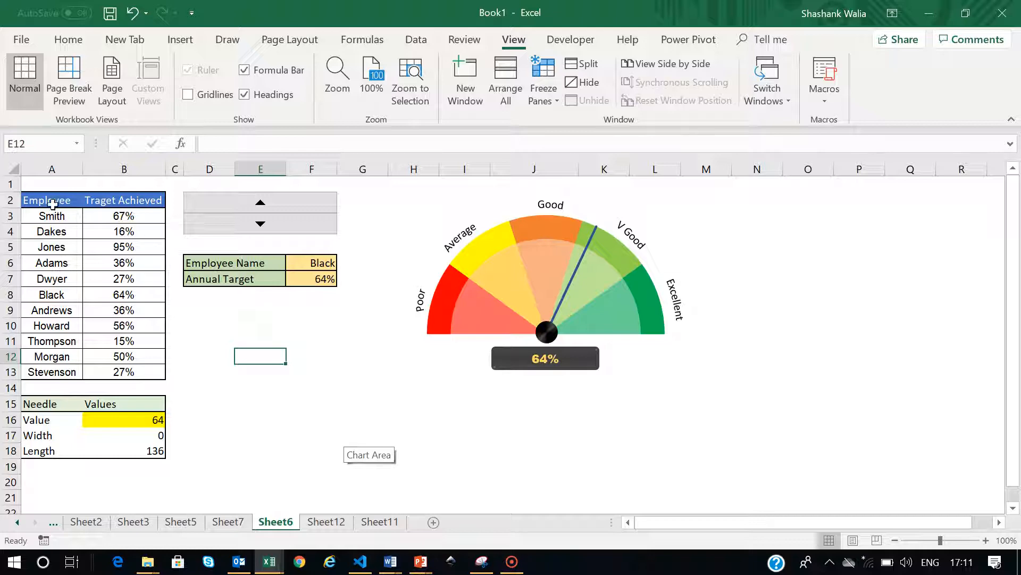
left_click_drag(45, 200, 150, 368)
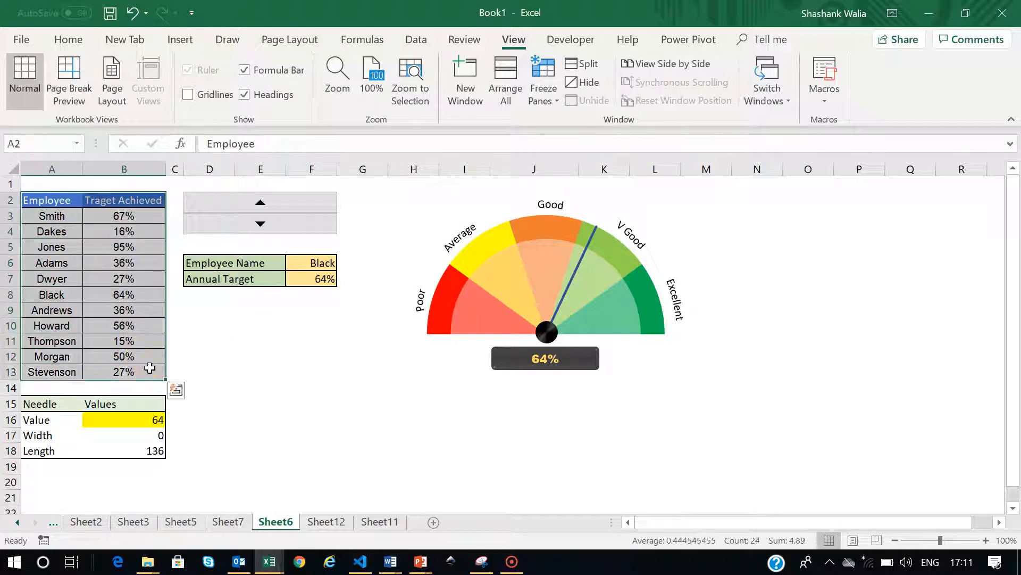
key("ctrl+c")
left_click(326, 521)
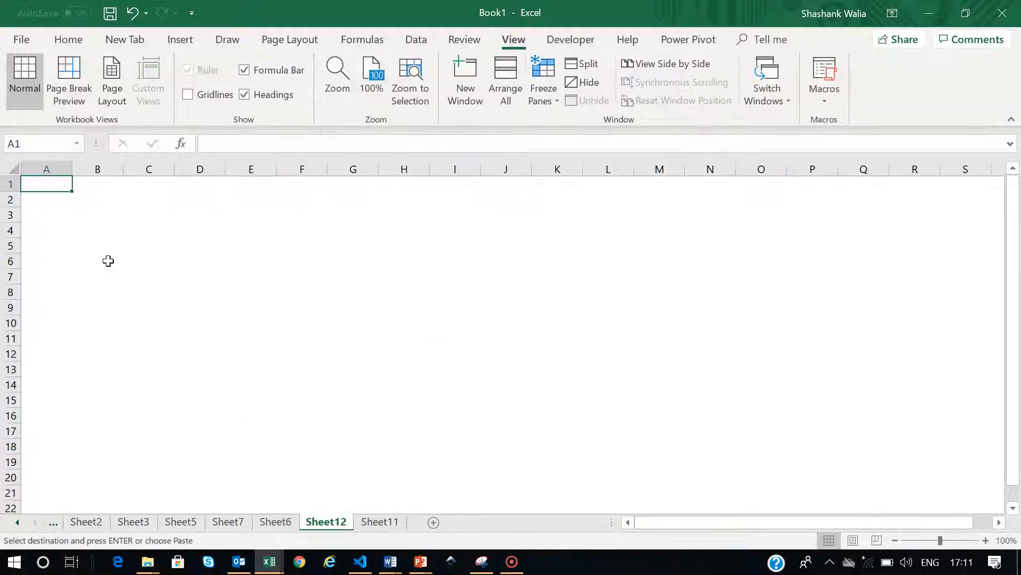
right_click(57, 215)
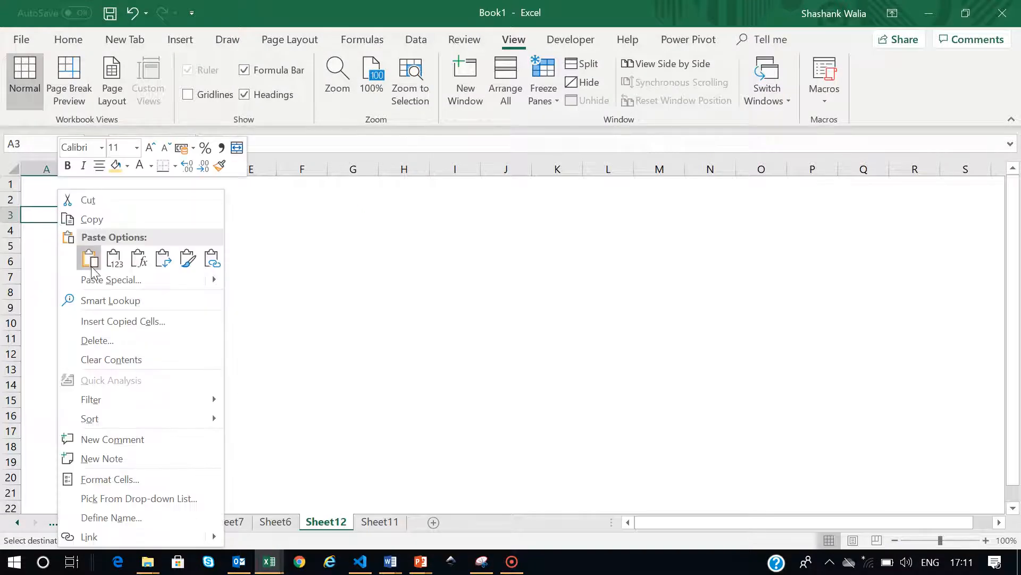
left_click(50, 210)
key("ctrl+v")
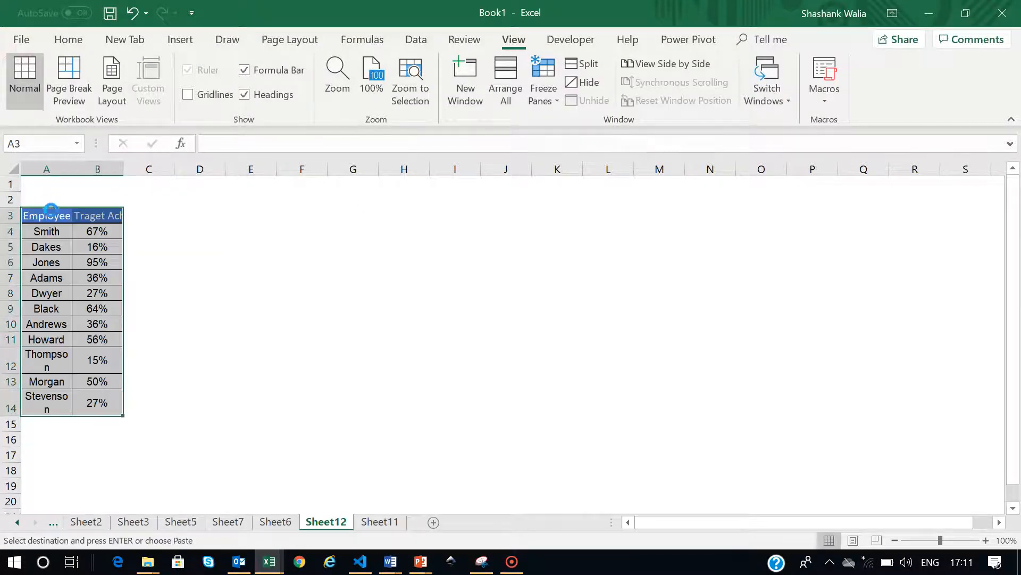
Widen columns A and B to fit the employee table's text and give all rows of the sheet one uniform height
double_click(123, 168)
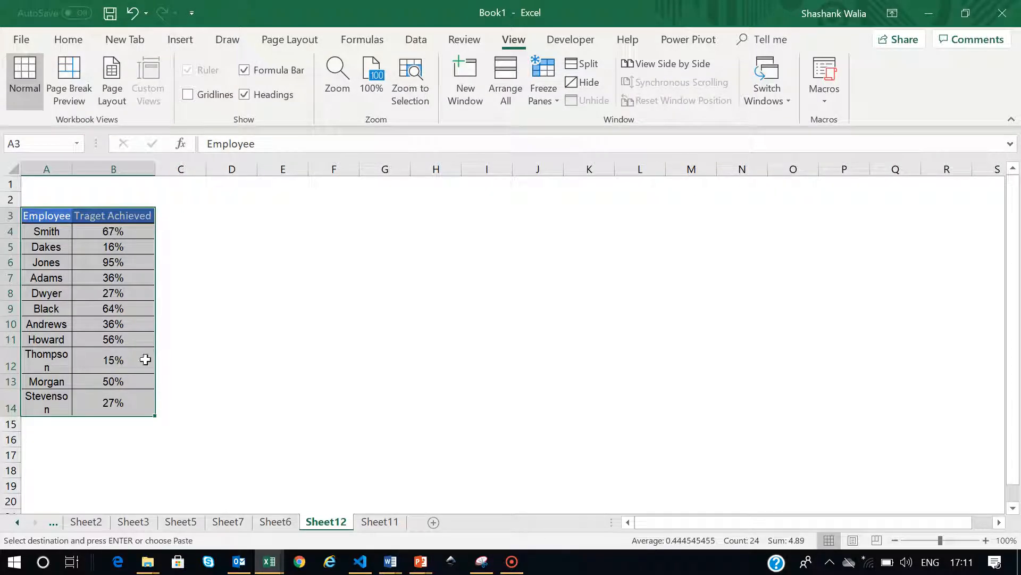
left_click_drag(72, 169, 83, 168)
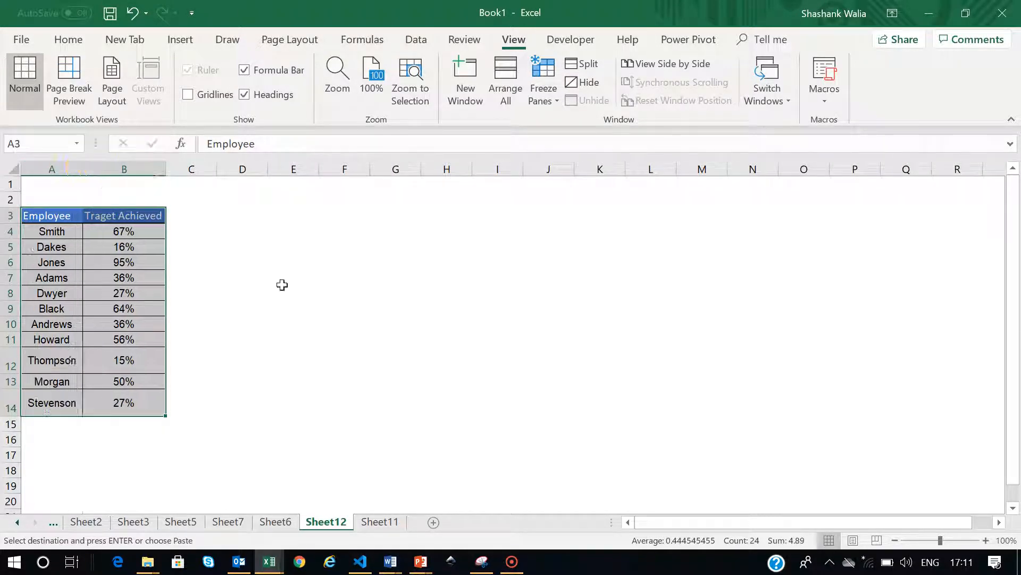
left_click(12, 168)
left_click_drag(19, 316, 19, 321)
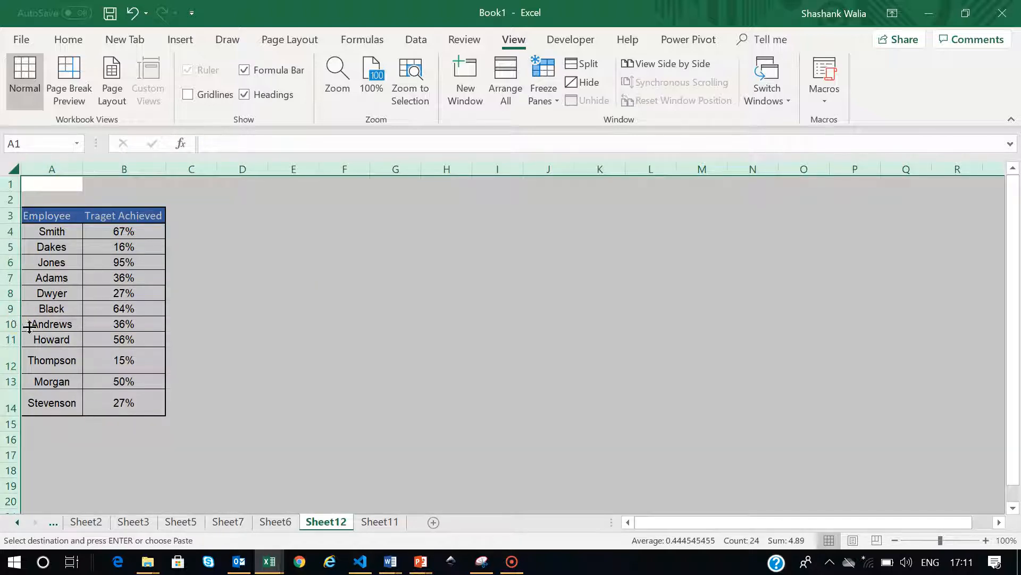
left_click(336, 356)
Copy the Needle values table A15:B18 from Sheet6 and paste it into Sheet12 starting at cell A17
left_click(290, 524)
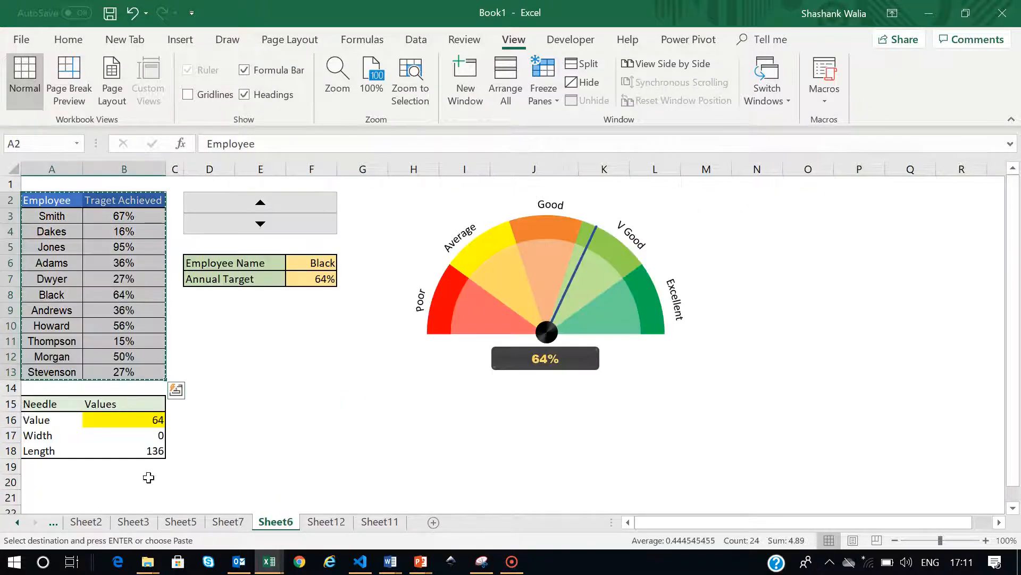
left_click_drag(43, 405, 128, 446)
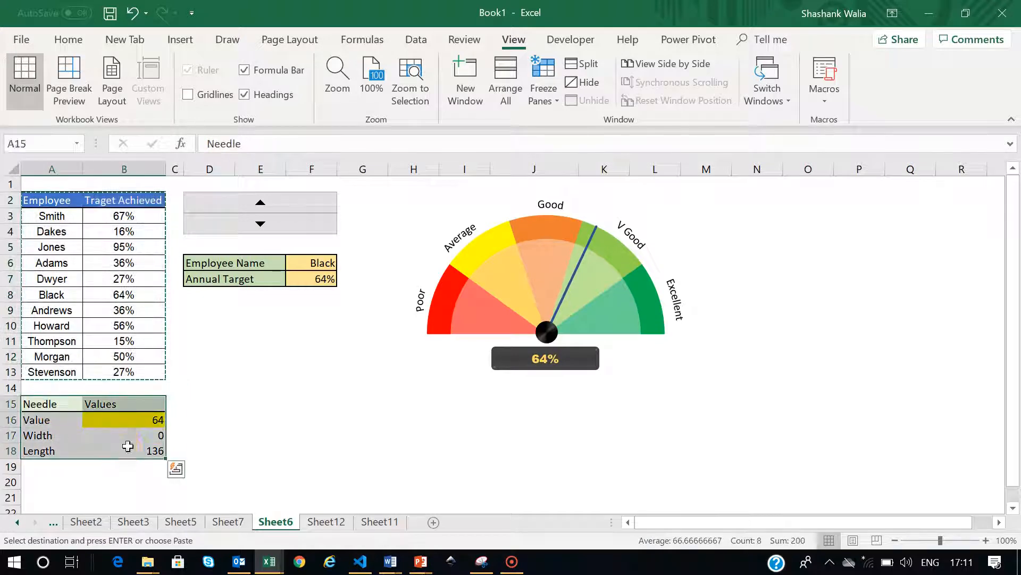
key("ctrl+c")
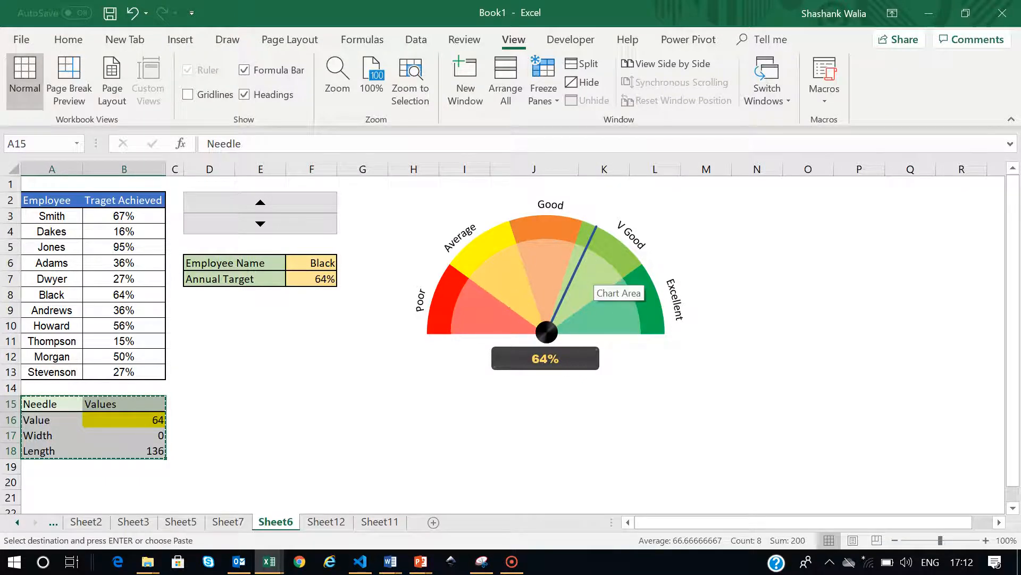
left_click(326, 522)
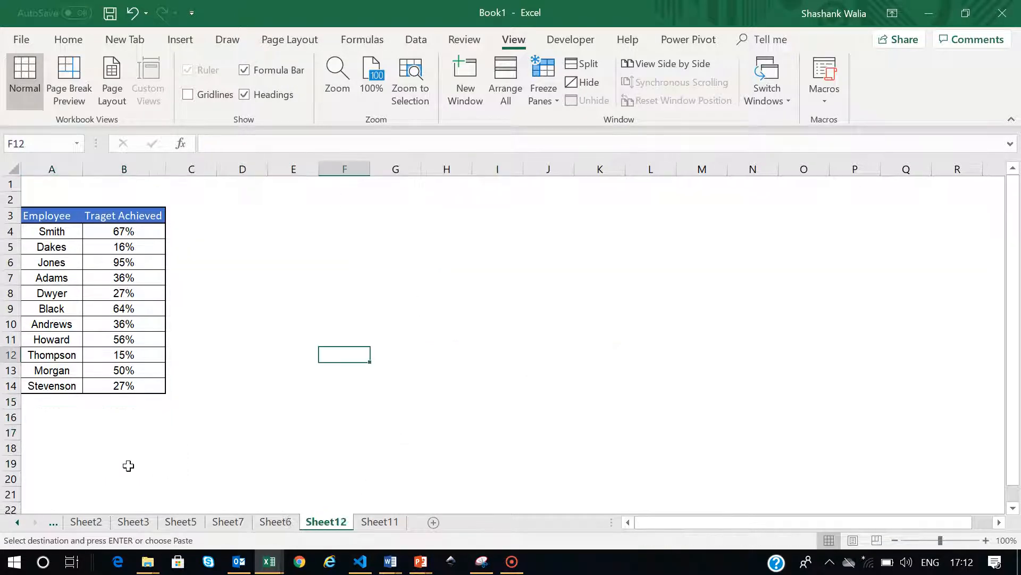
left_click(41, 431)
key("ctrl+v")
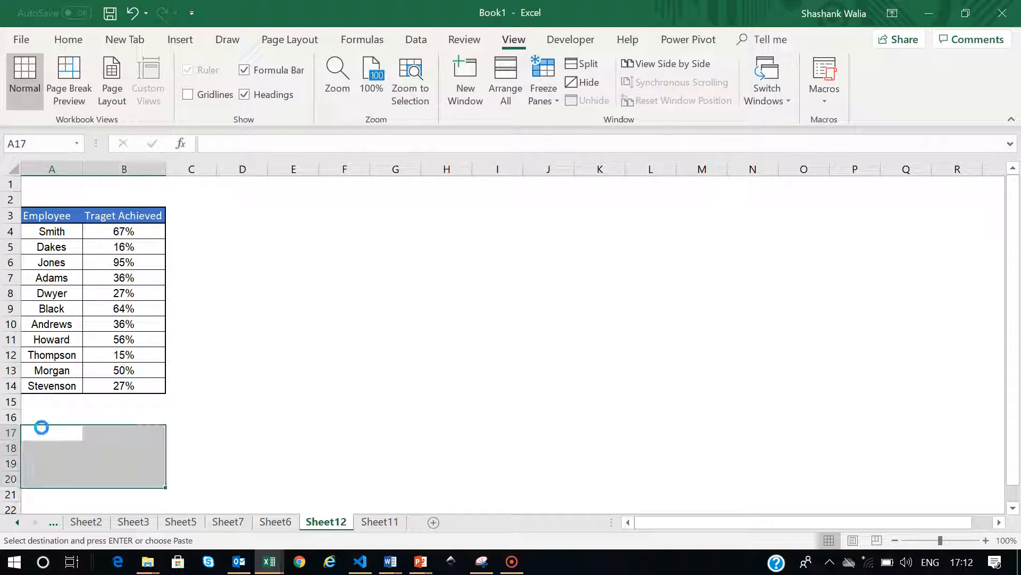
Copy the Employee Name and Annual Target block D6:F7 from Sheet6 and paste it into Sheet12 starting at cell D9
left_click(273, 522)
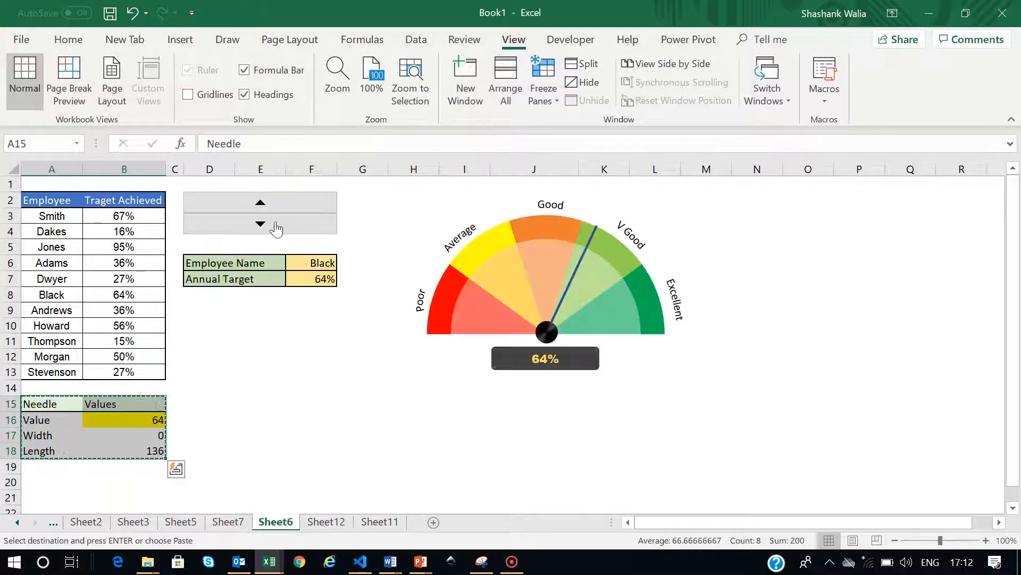
left_click_drag(239, 262, 307, 282)
key("ctrl+c")
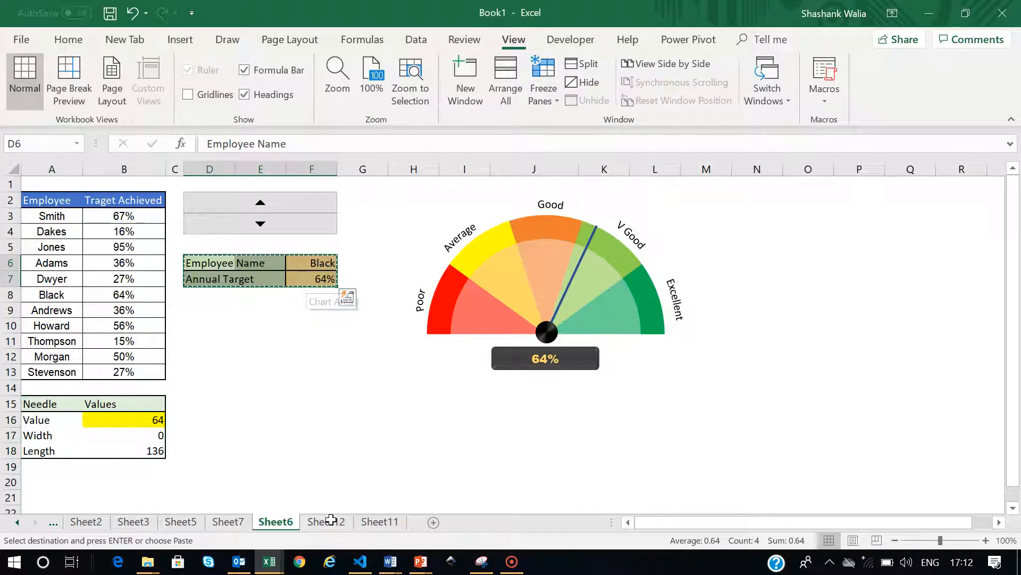
left_click(330, 519)
left_click(222, 304)
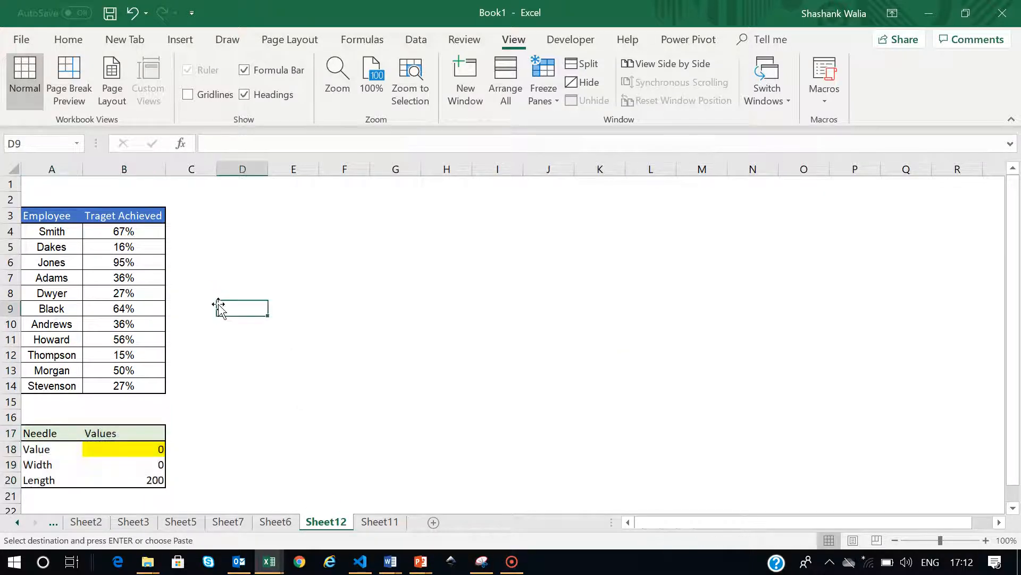
key("ctrl+v")
left_click(459, 339)
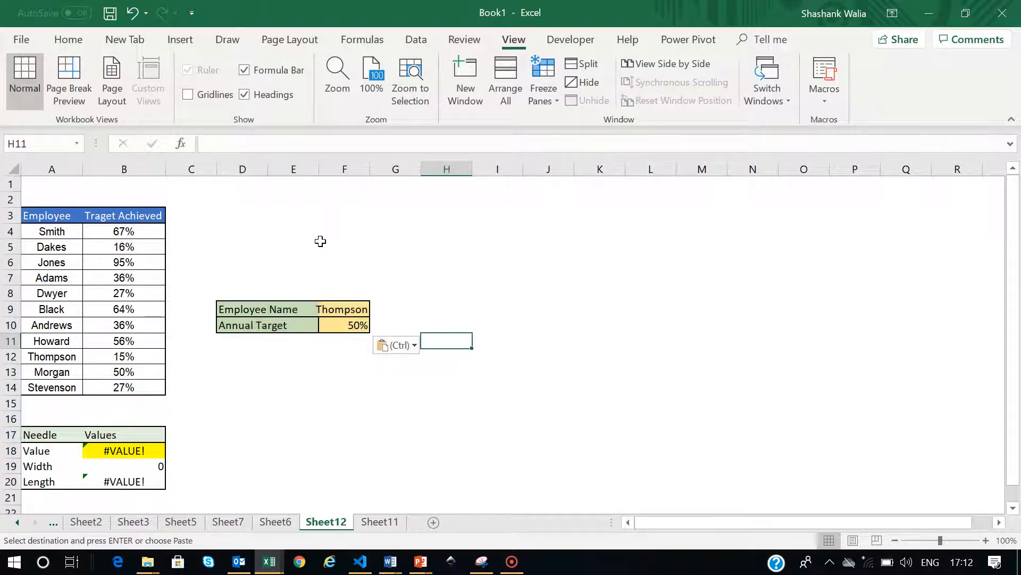
left_click(319, 169)
left_click(410, 237)
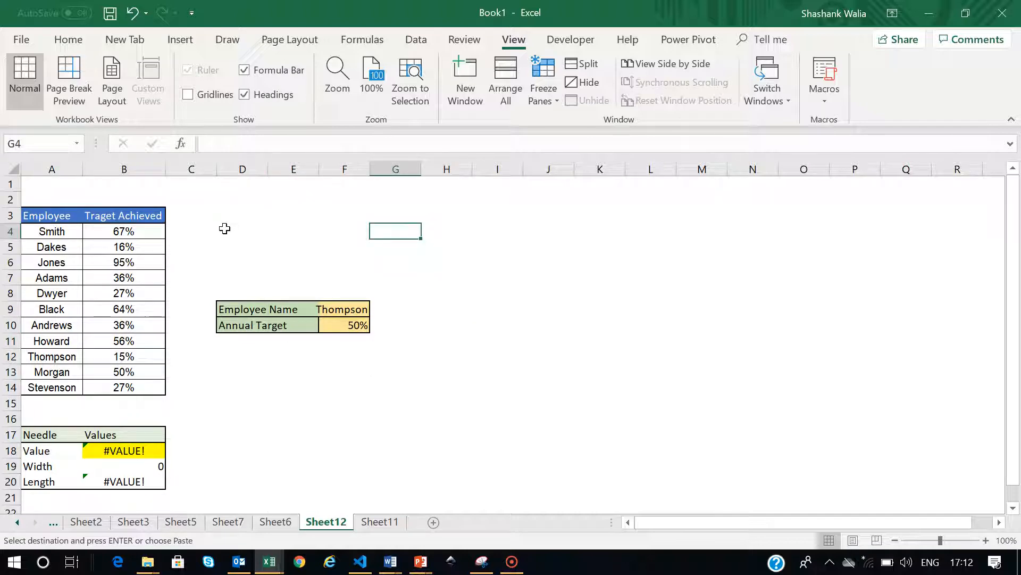
Check in the Excel ribbon customization options that the Developer tab is enabled, and accept the settings
left_click(570, 40)
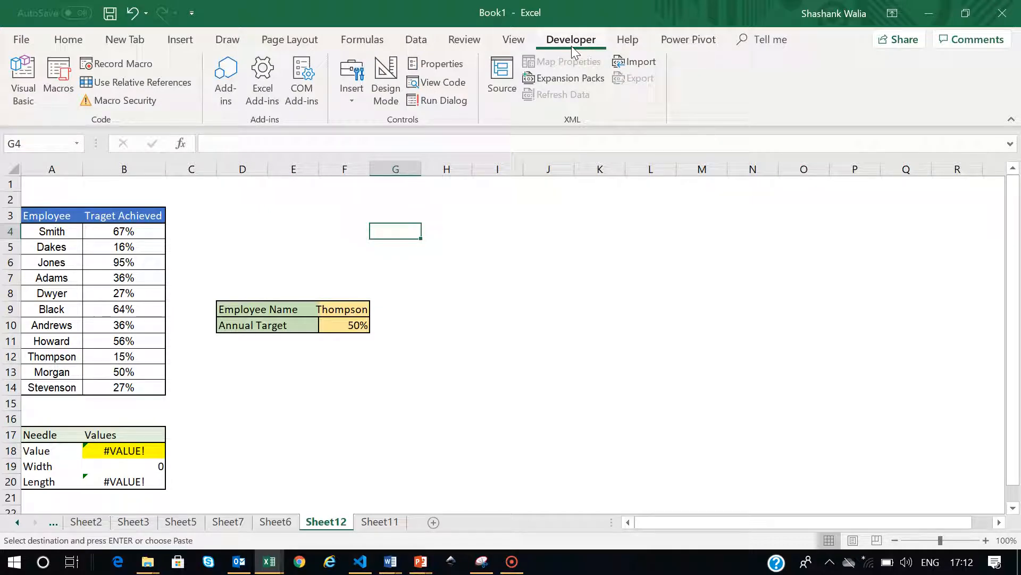
left_click(20, 39)
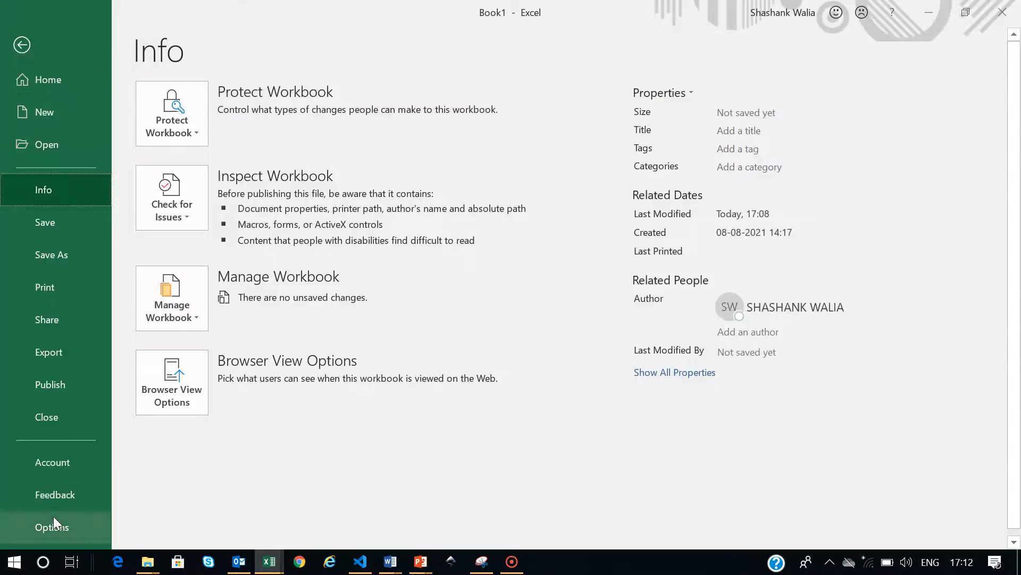
left_click(53, 525)
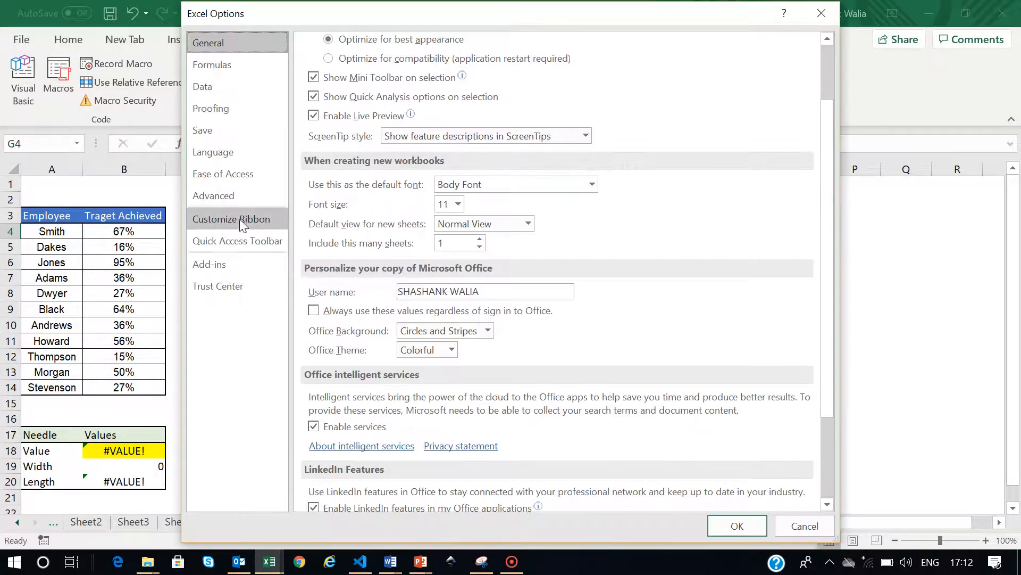
left_click(235, 222)
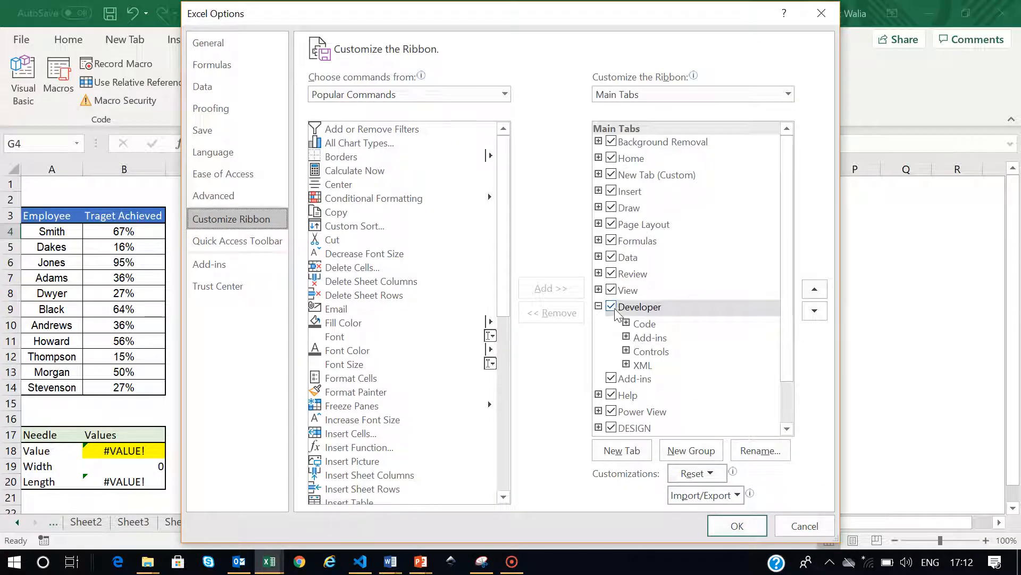
left_click(737, 526)
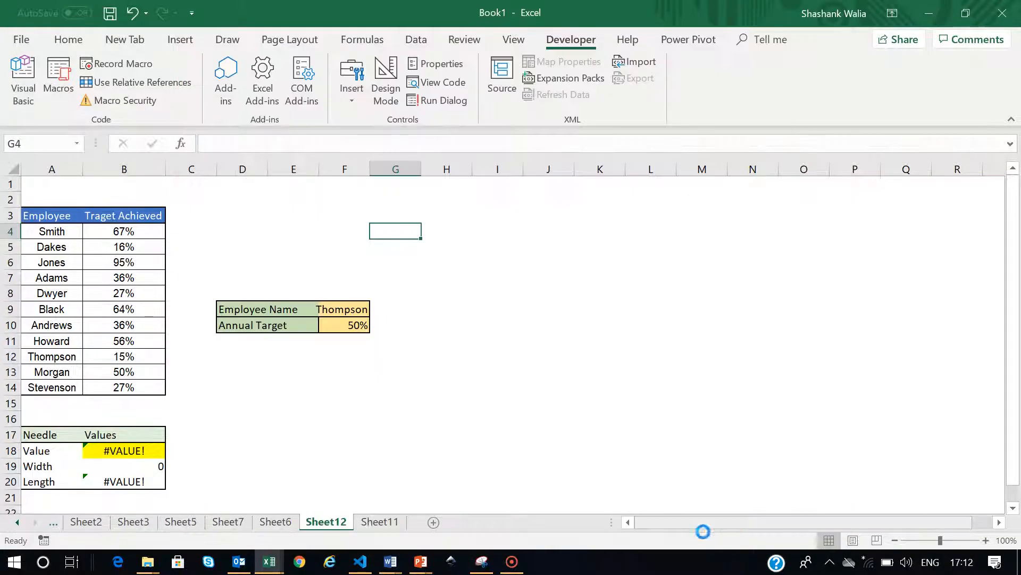
Insert a spin button form control covering cells D4:F6, above the Employee Name block
left_click(350, 91)
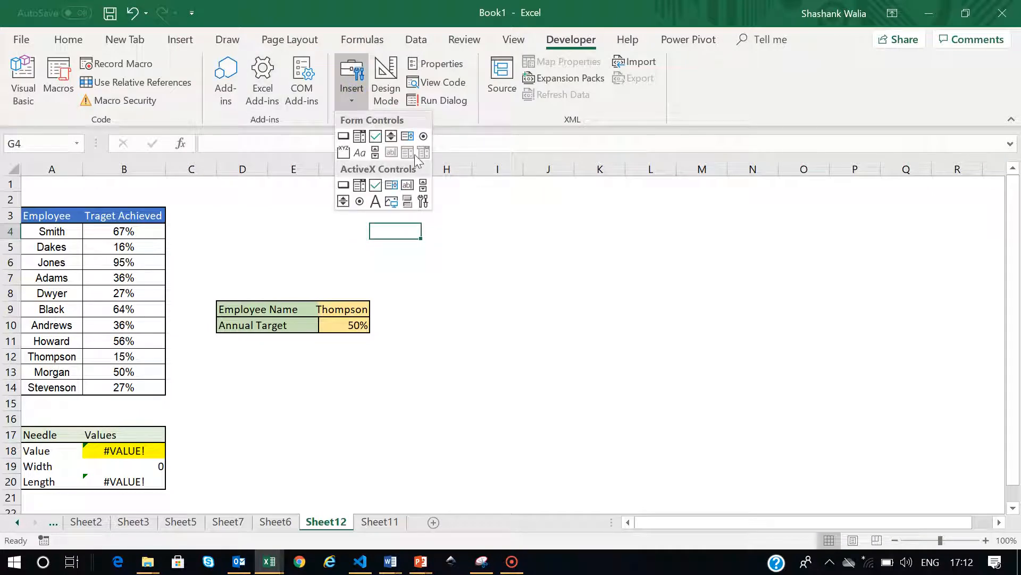
left_click(391, 137)
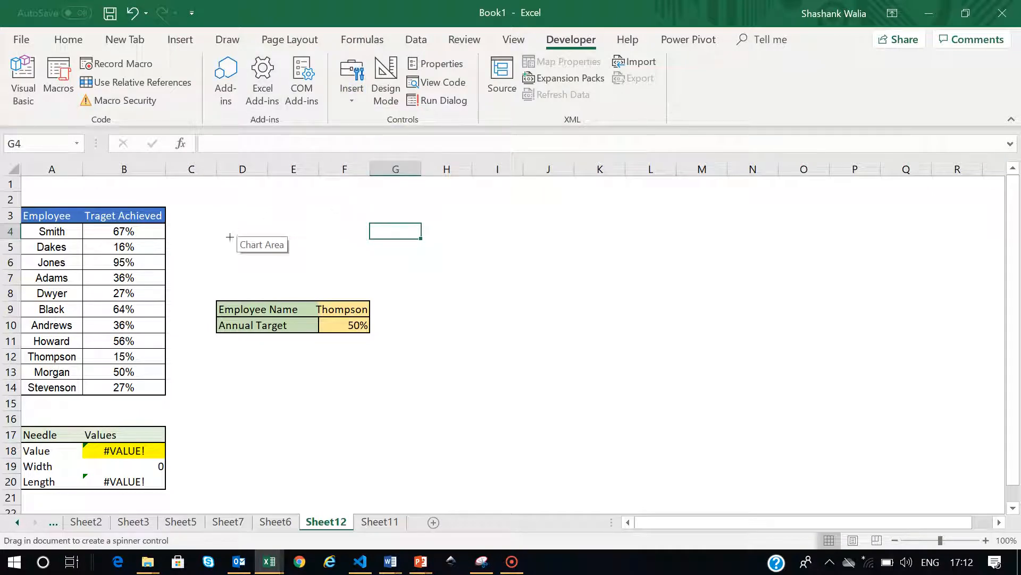
mouse_move(216, 229)
left_mouse_down()
mouse_move(298, 262)
mouse_move(365, 270)
left_mouse_up()
left_click(589, 247)
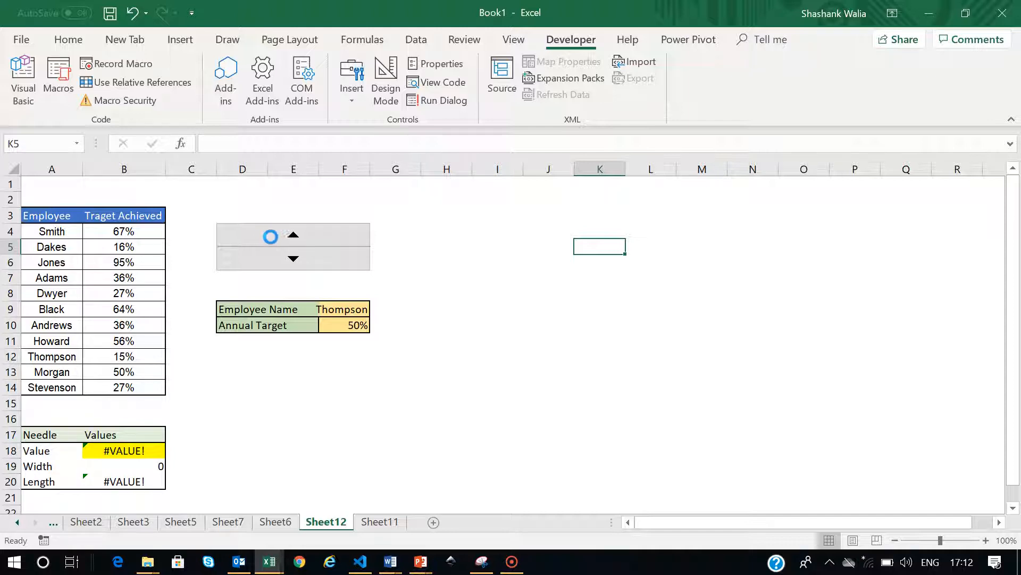
Set the spin control's minimum value to 1, maximum value to 11 and incremental change to 1
right_click(445, 279)
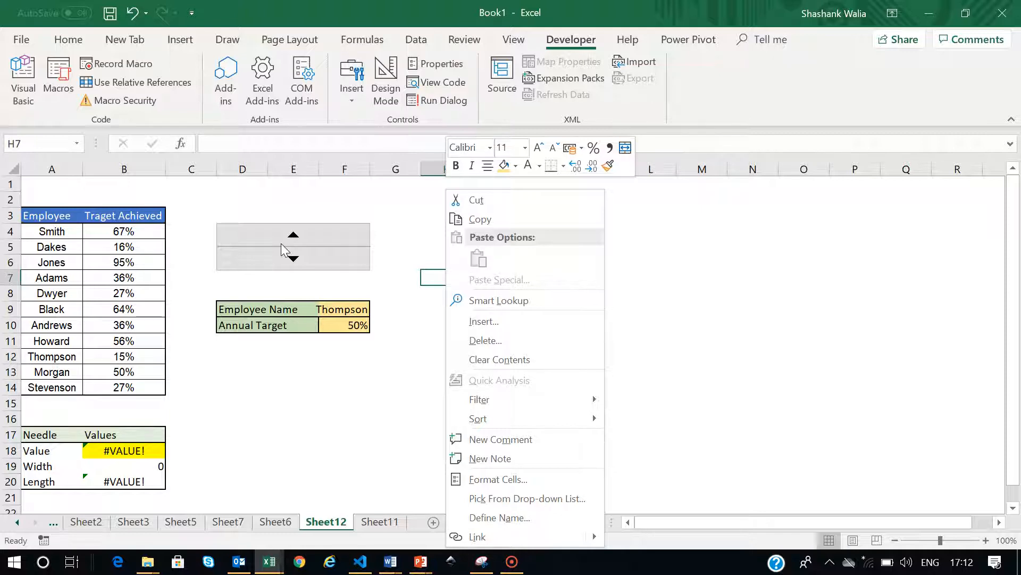
right_click(275, 235)
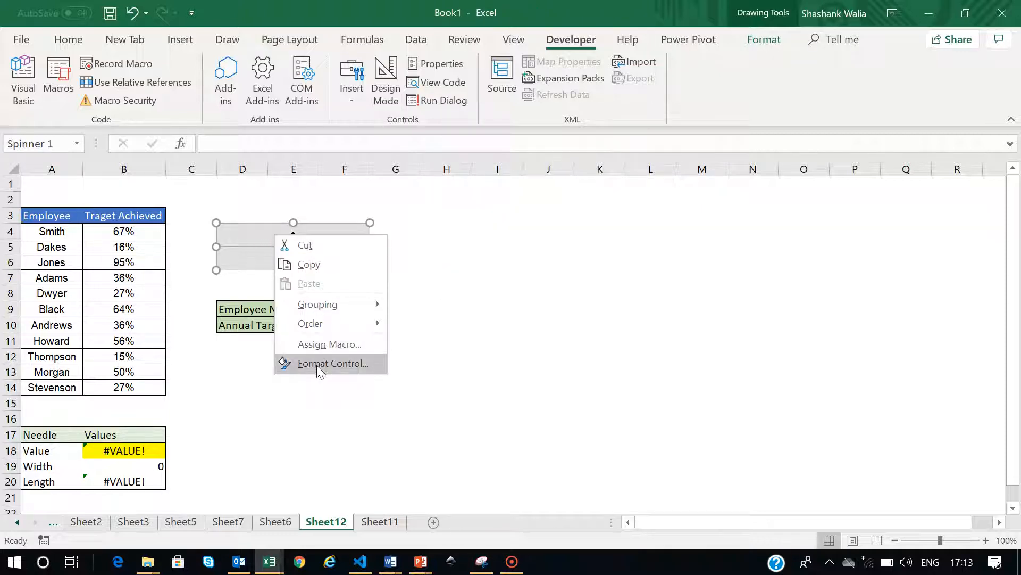
left_click(317, 364)
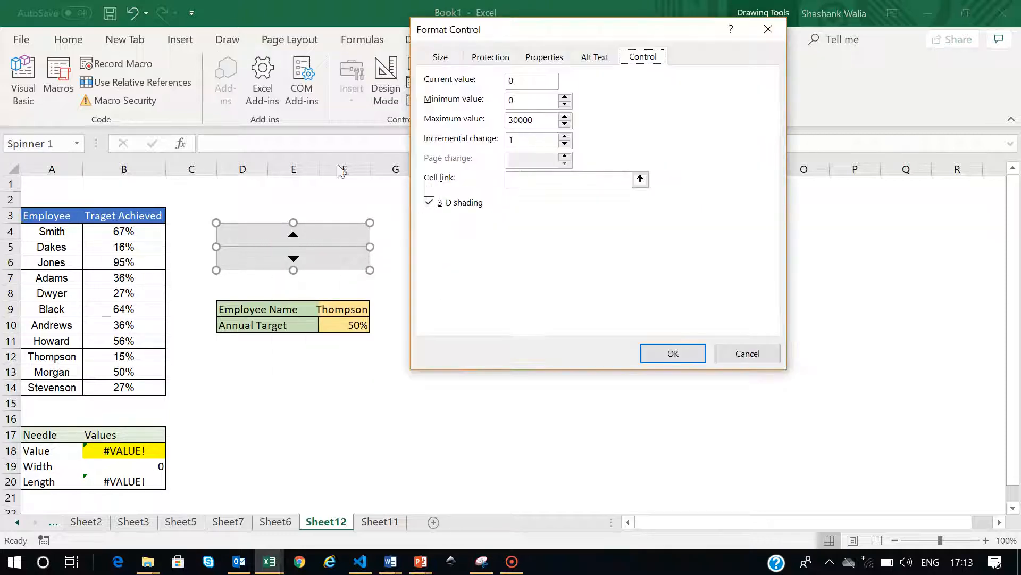
left_click(514, 100)
double_click(515, 120)
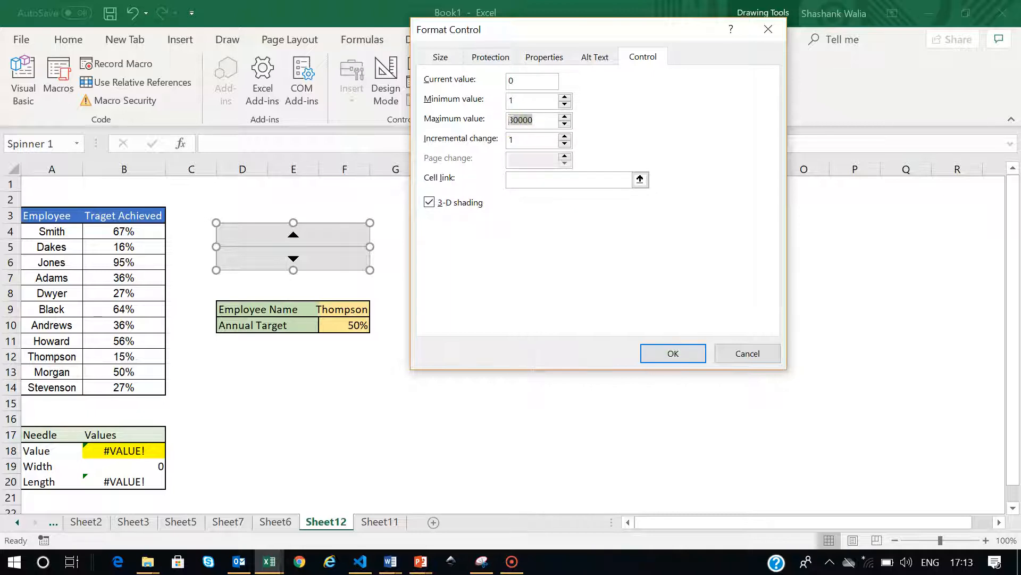
key("BackSpace")
left_click(519, 140)
left_click(524, 140)
Link the spin control to cell $A$2, accept the control settings and deselect it
left_click(522, 179)
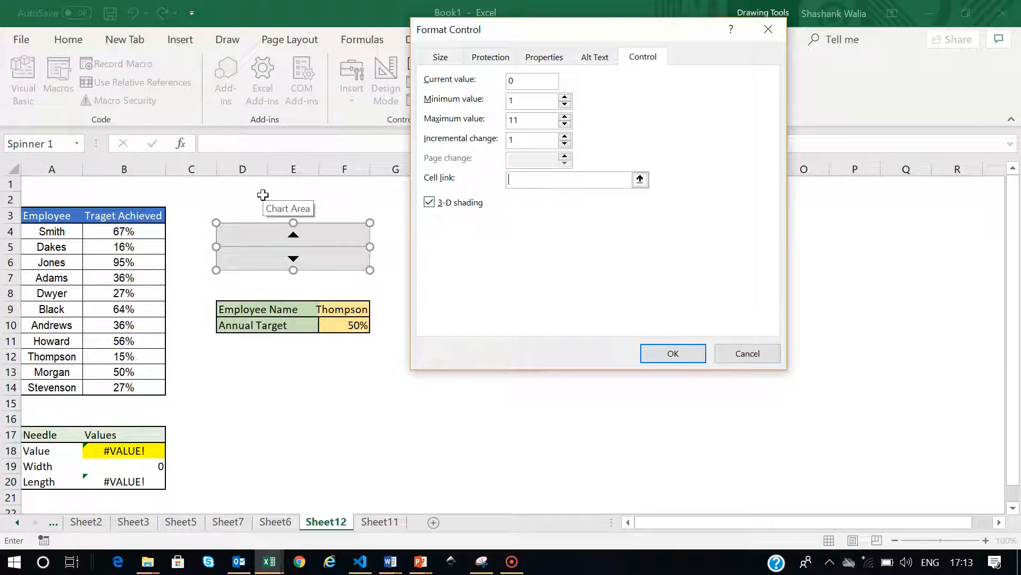
left_click(547, 179)
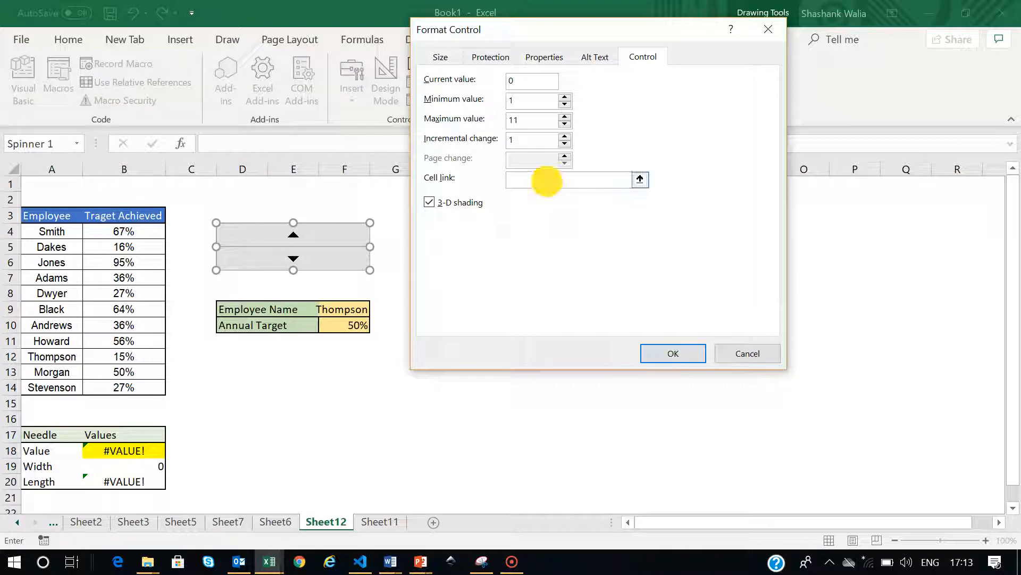
left_click(49, 196)
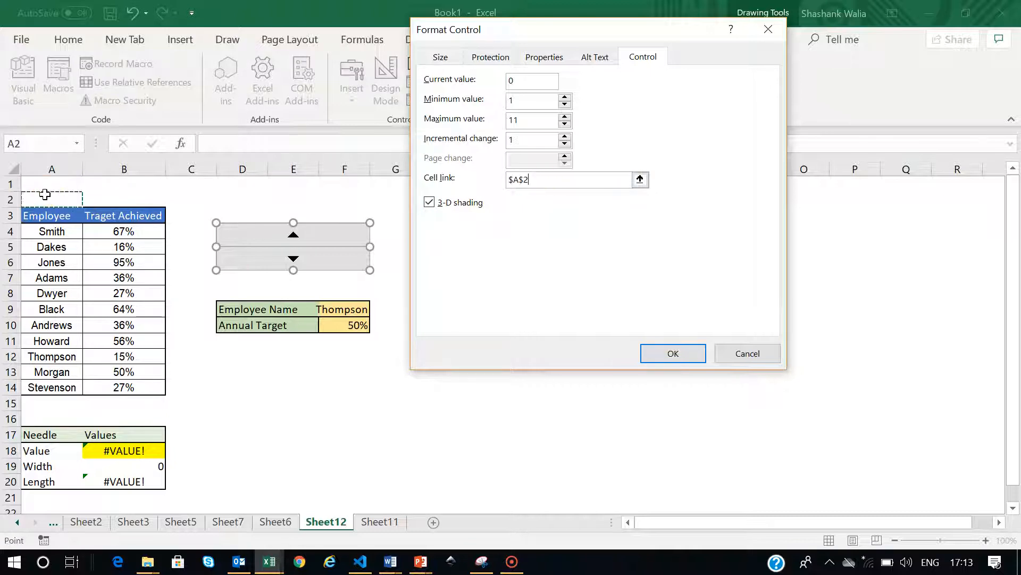
left_click(666, 361)
left_click(326, 421)
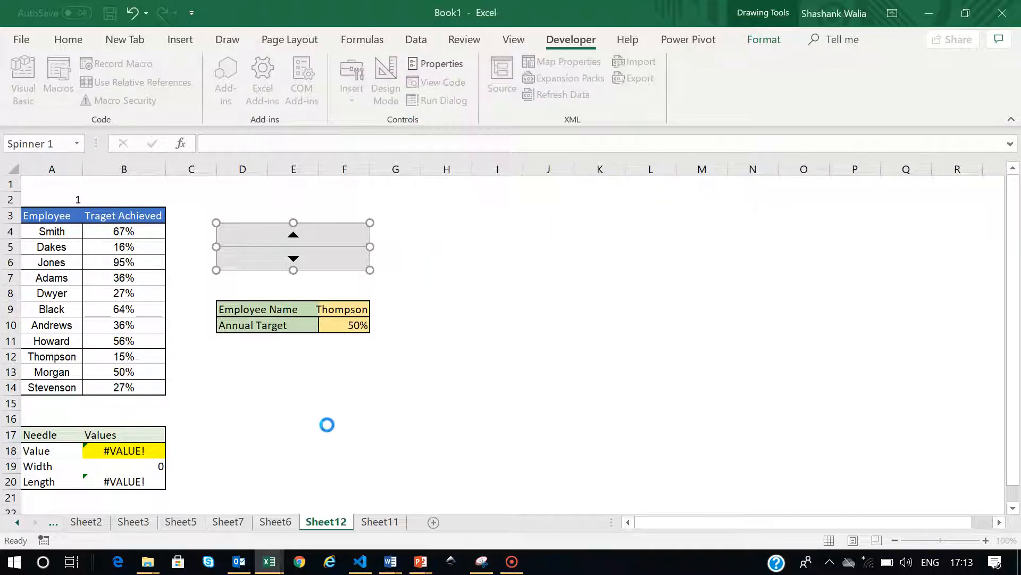
Test the spin control by stepping it up and back down while checking the linked value in cell A2
left_click(302, 234)
left_click(302, 235)
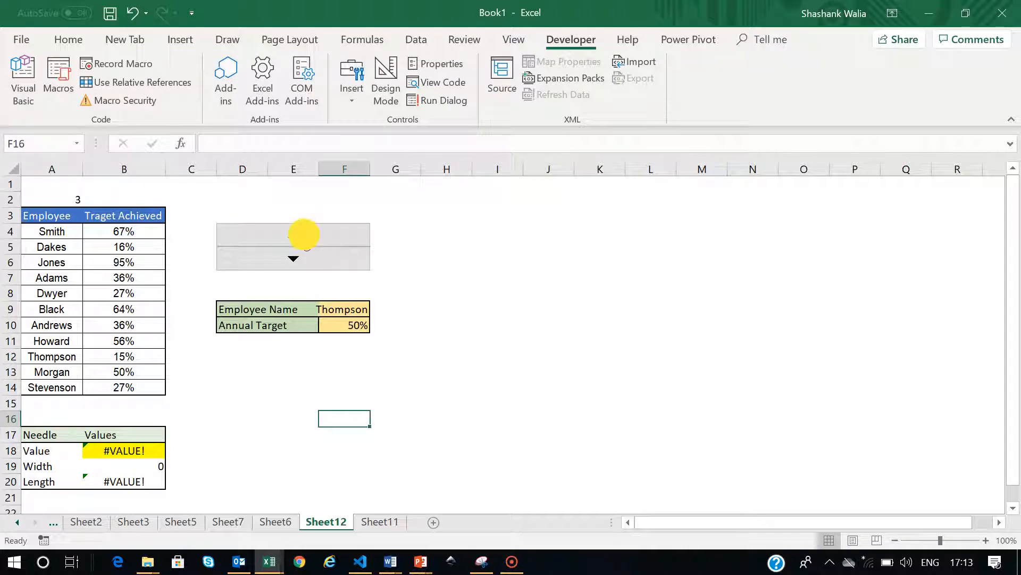
left_click(304, 234)
left_click_drag(303, 235, 303, 234)
left_click(303, 259)
left_click(302, 258)
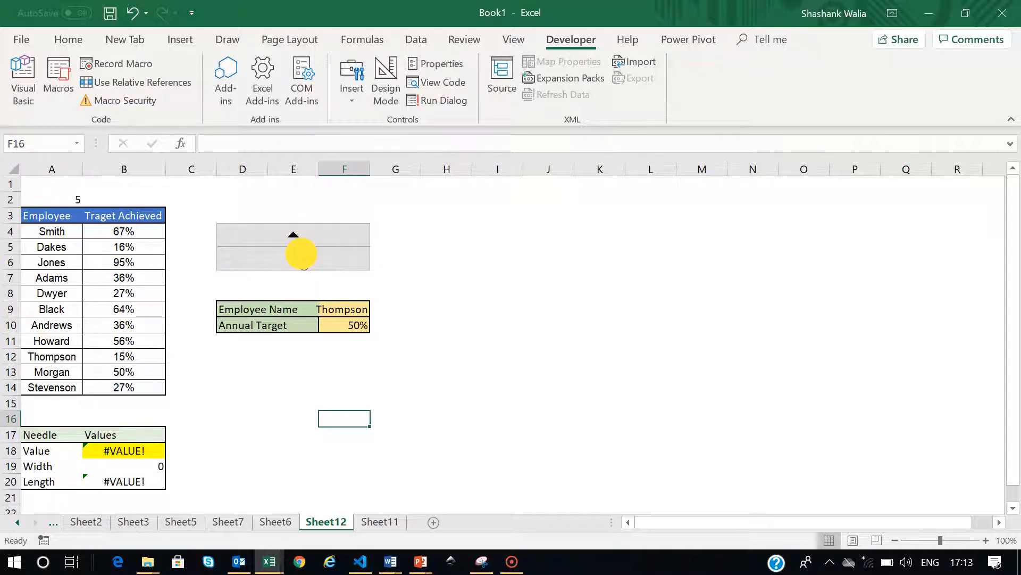
left_click(302, 256)
left_click(296, 264)
left_click(296, 263)
left_click(70, 199)
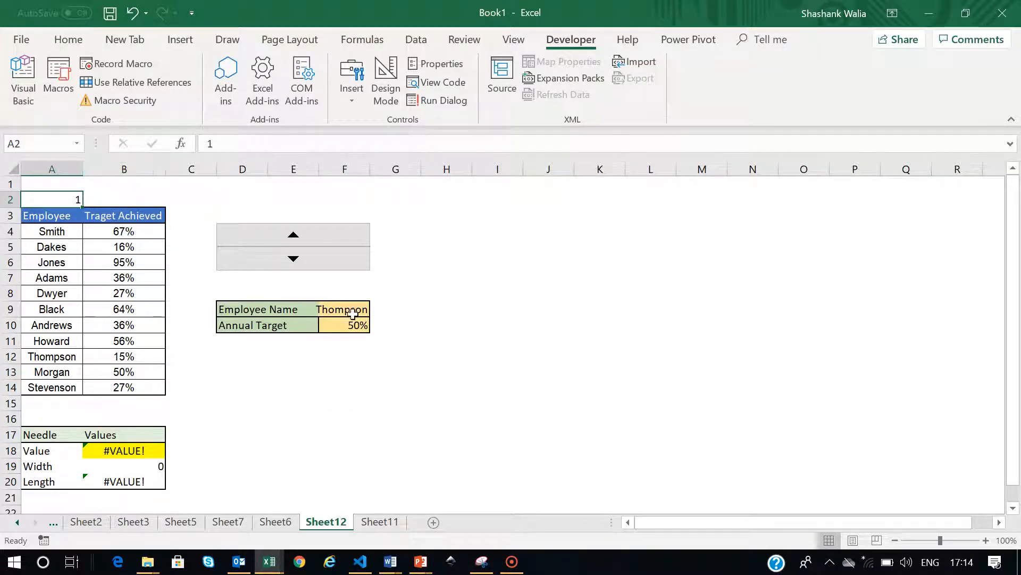
Clear cells F9:F10 and enter the formula =INDEX(A4:B14,A2,1) in F9 to return the employee name
left_click_drag(353, 314, 355, 324)
key("Delete")
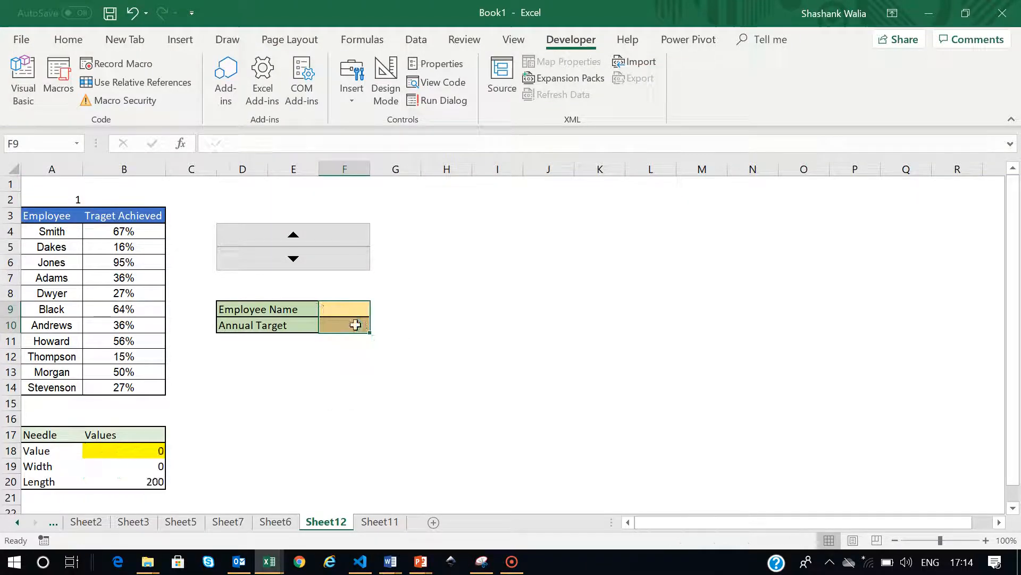
left_click(343, 306)
type("=index")
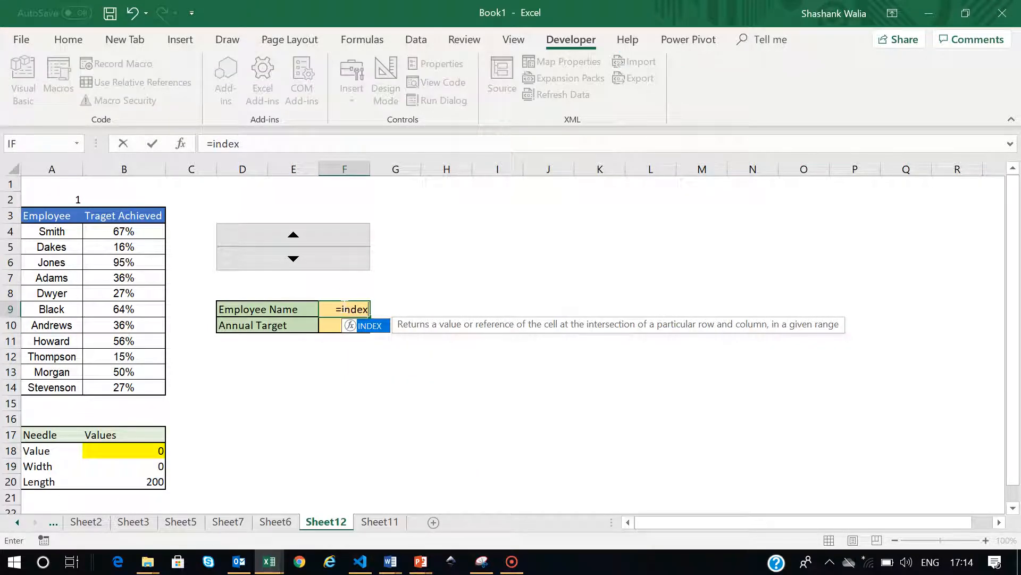
type("(")
left_click(42, 232)
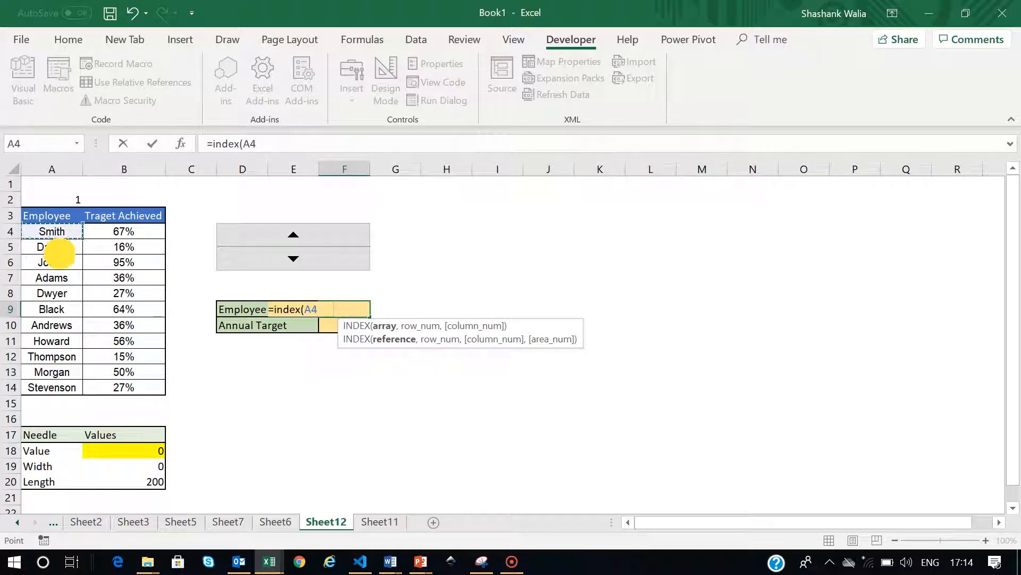
mouse_move(58, 252)
left_mouse_down()
mouse_move(128, 348)
mouse_move(126, 385)
left_mouse_up()
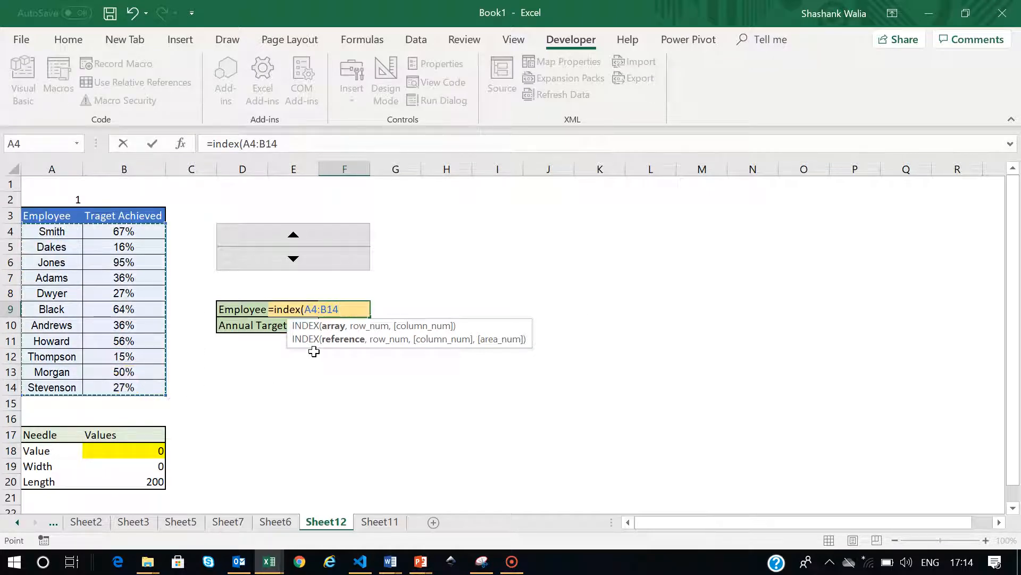
type(",")
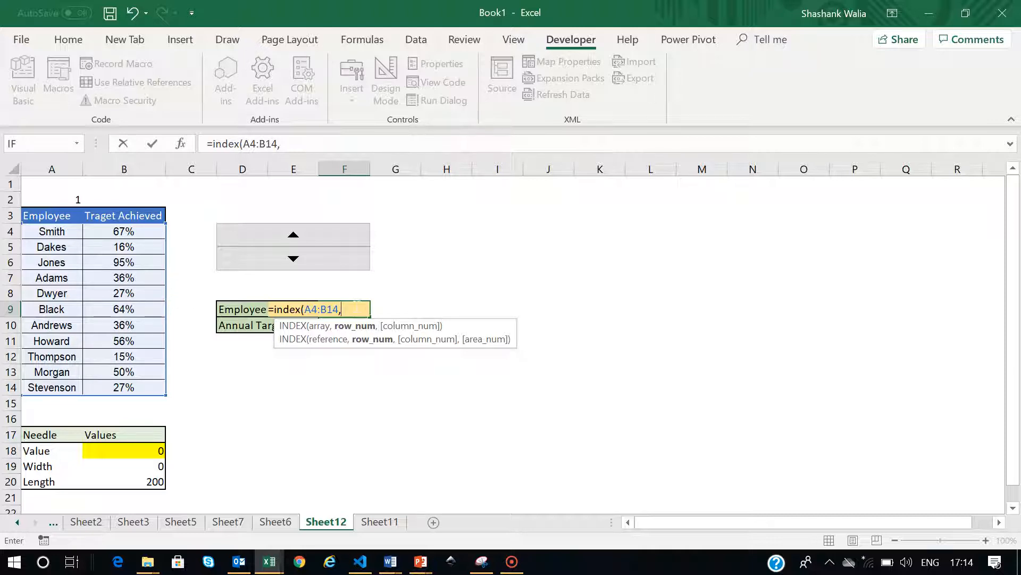
left_click(75, 199)
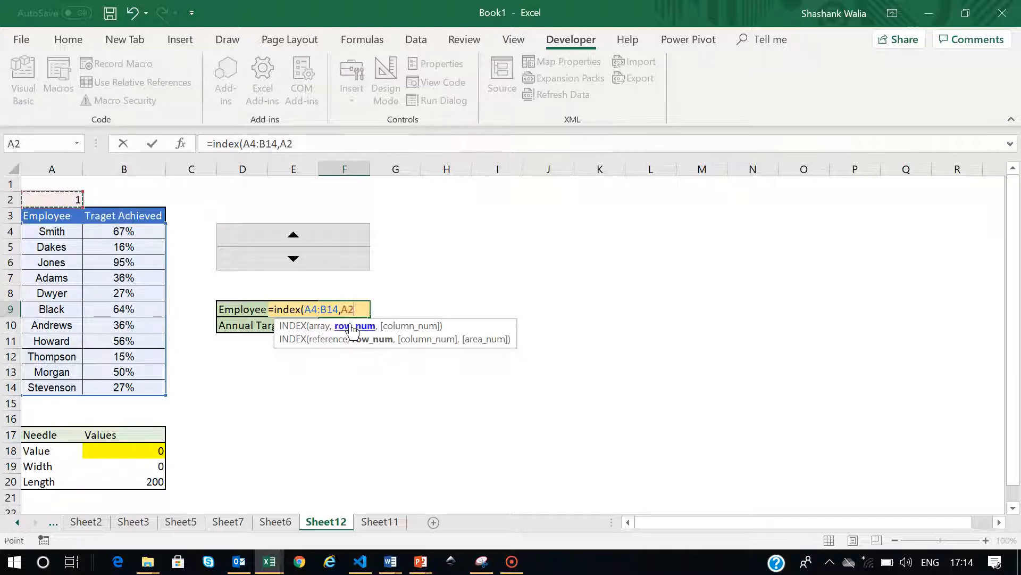
type(",")
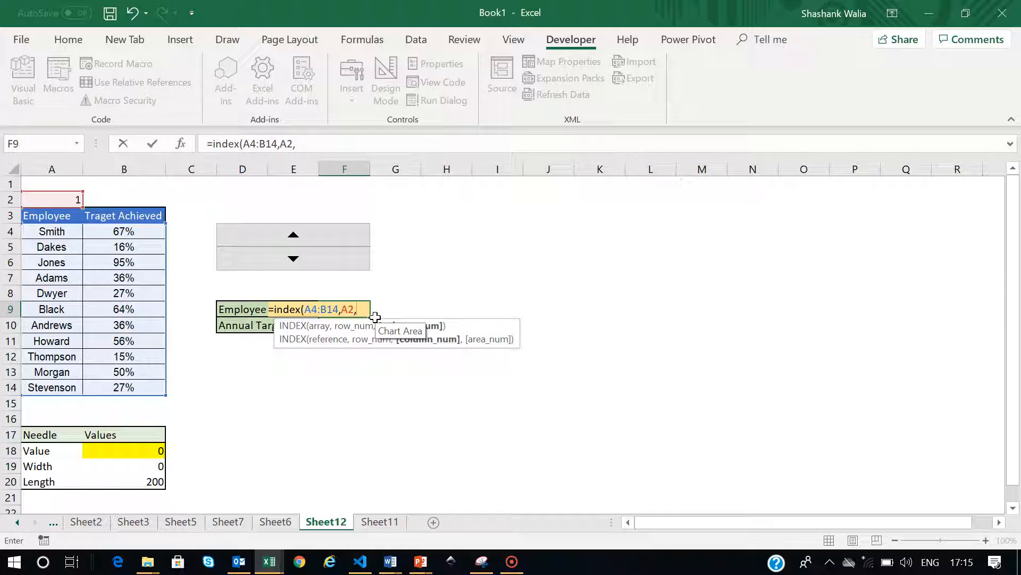
type("1")
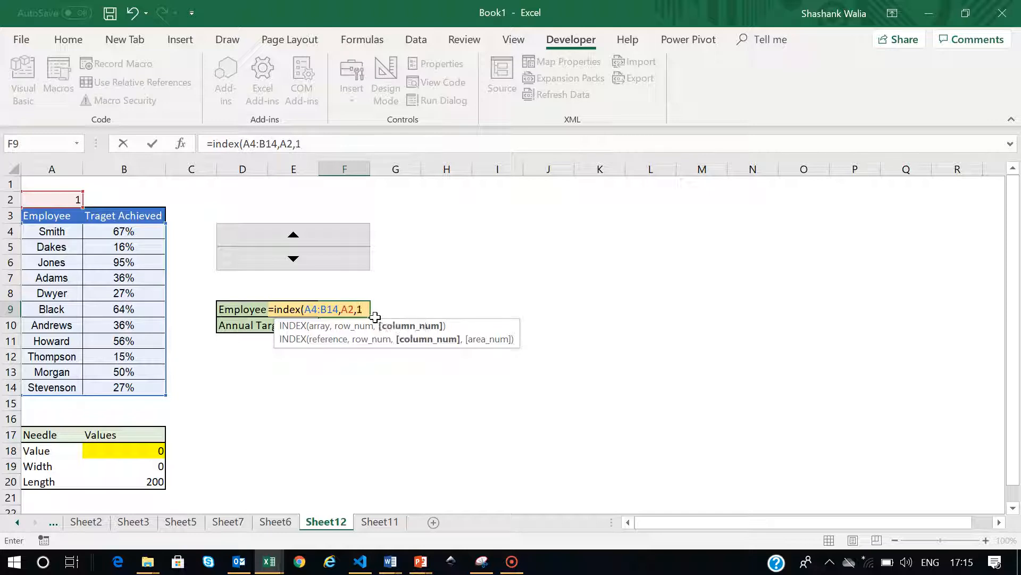
type(")")
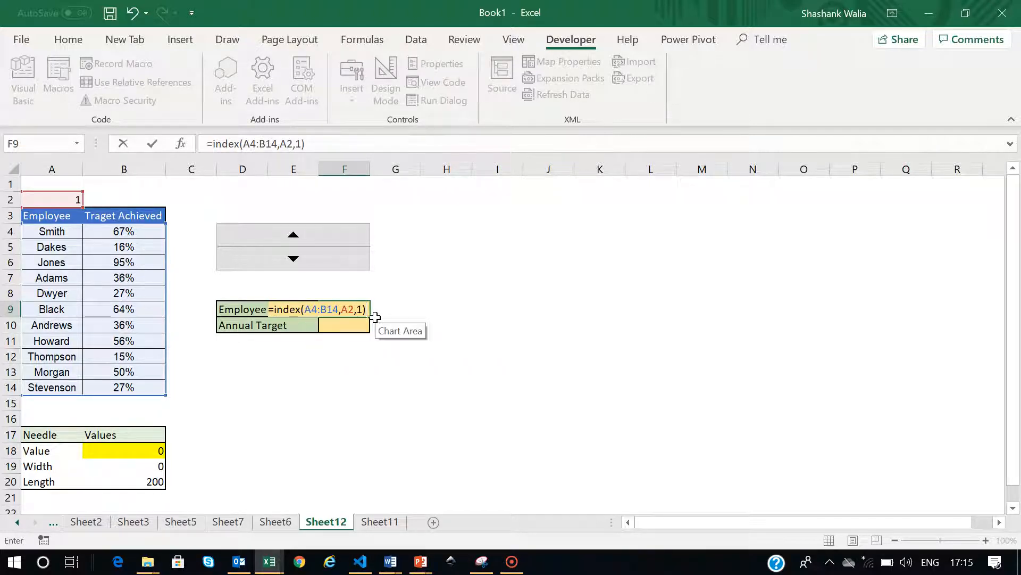
key("Return")
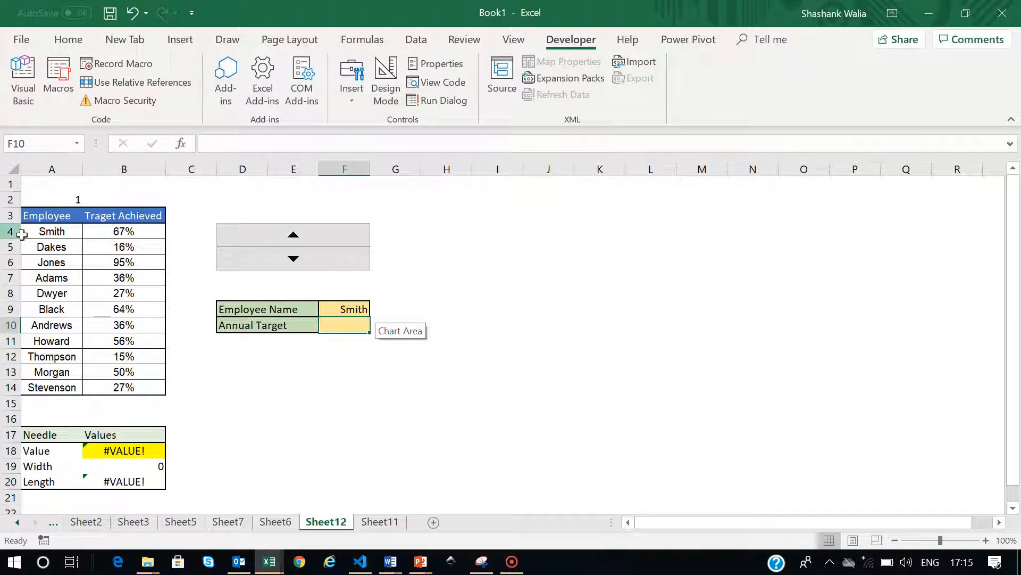
Step the spin control upward and compare the employee name in F9 with the table row numbered in A2
left_click(57, 199)
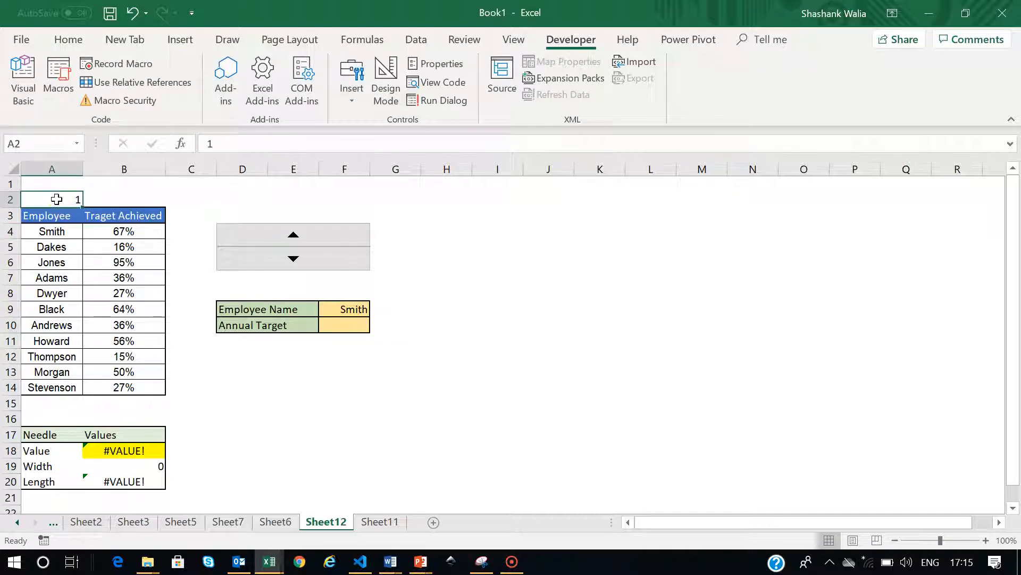
left_click(53, 232)
left_click(295, 244)
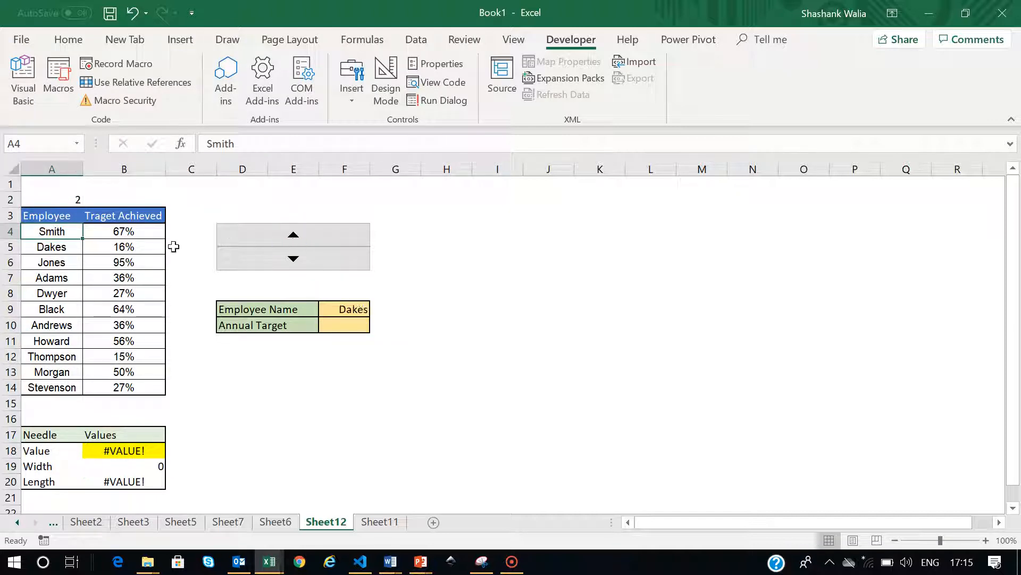
left_click(45, 248)
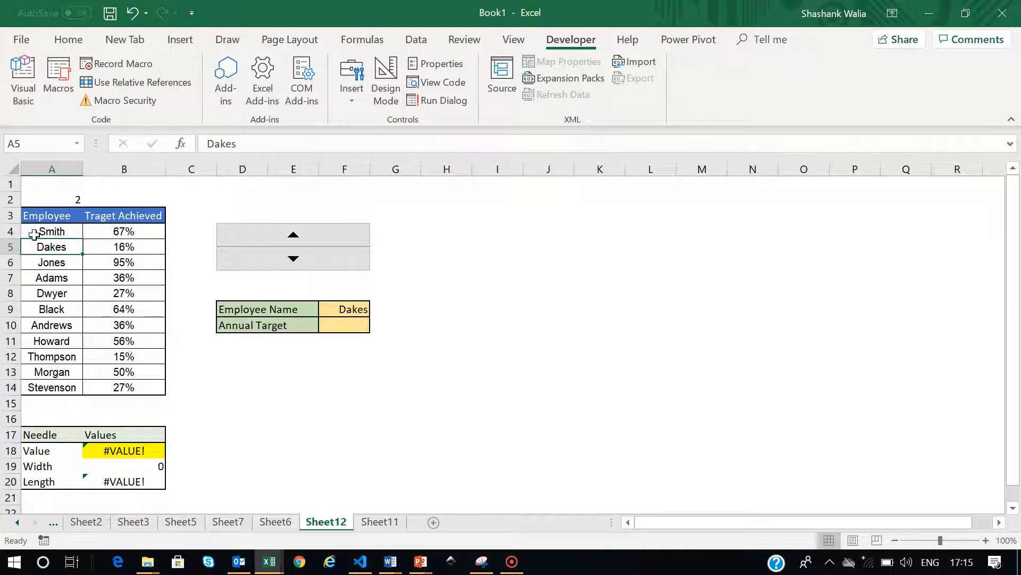
left_click(34, 233)
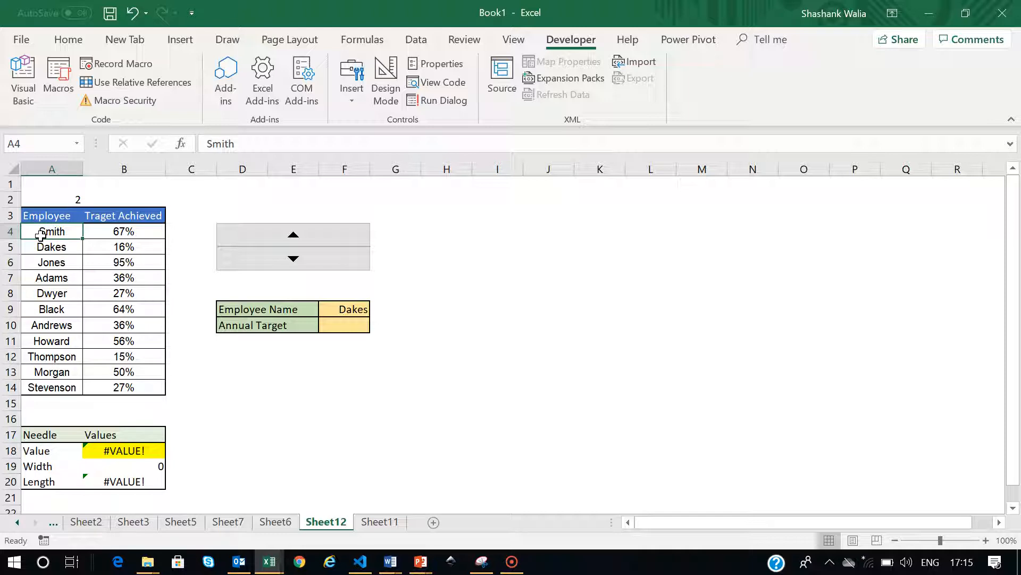
left_click(285, 238)
left_click(287, 242)
left_click(286, 239)
left_click(287, 239)
Reuse F9's formula in F10 with column number 2, as =INDEX(A4:B14,A2,2), and test it by stepping the spin control down once
left_click(340, 300)
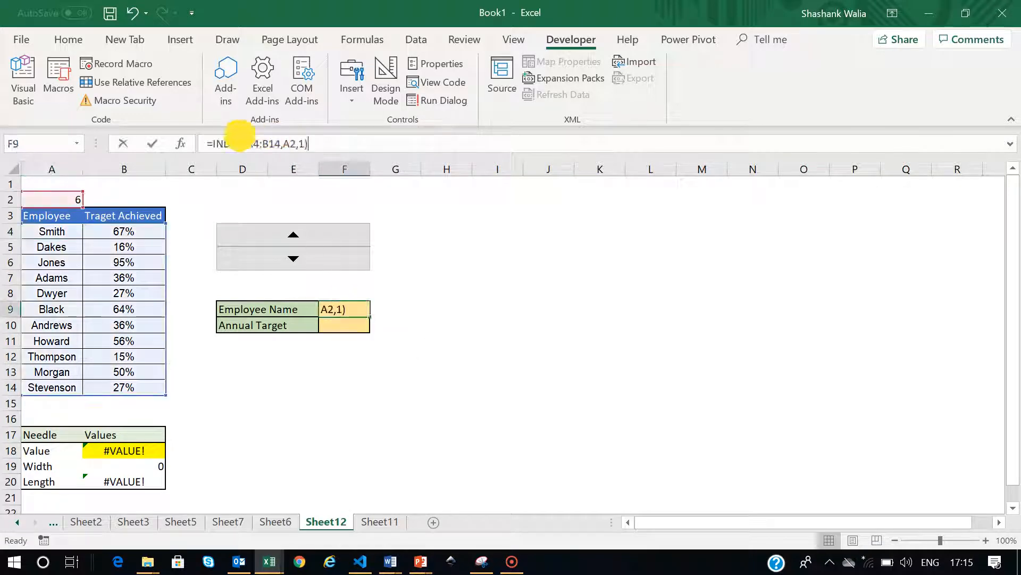
triple_click(202, 142)
key("ctrl+c")
key("Return")
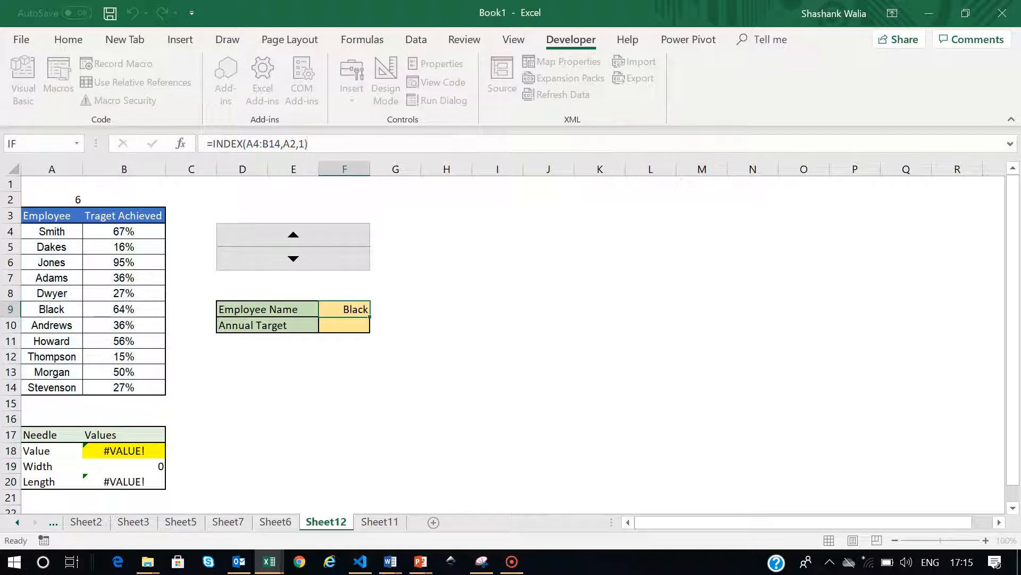
left_click(343, 324)
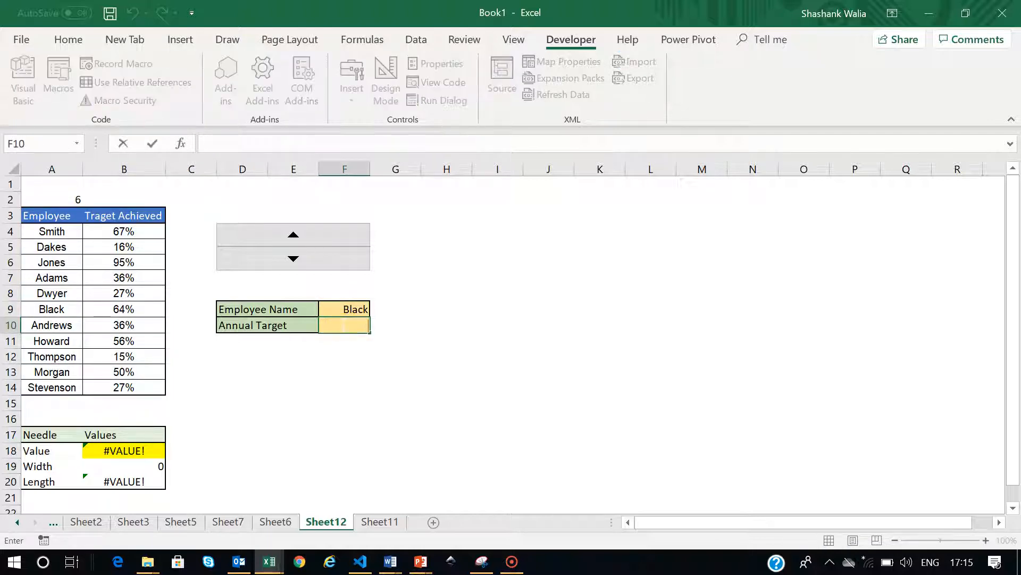
key("ctrl+v")
left_click(310, 325)
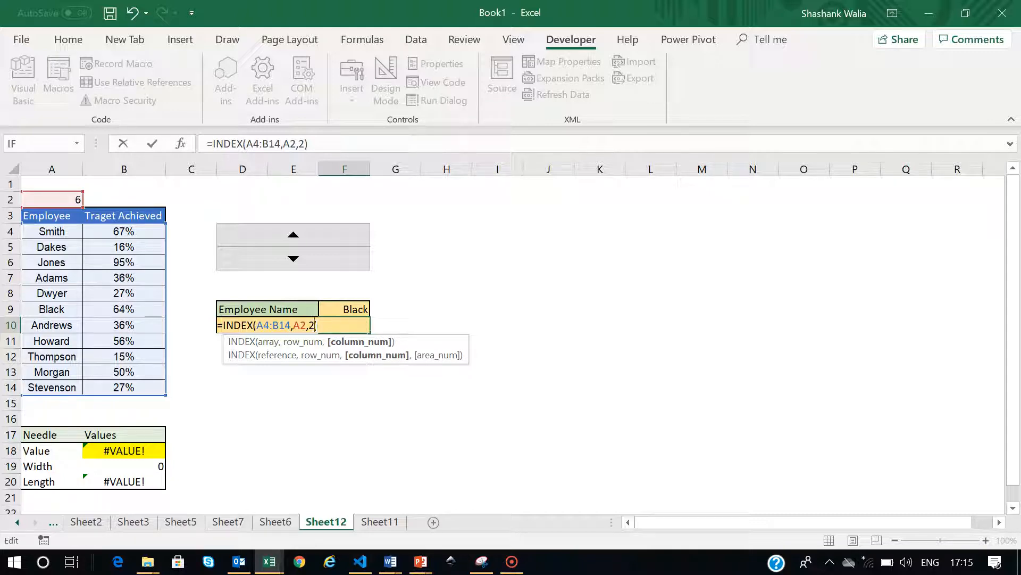
key("Return")
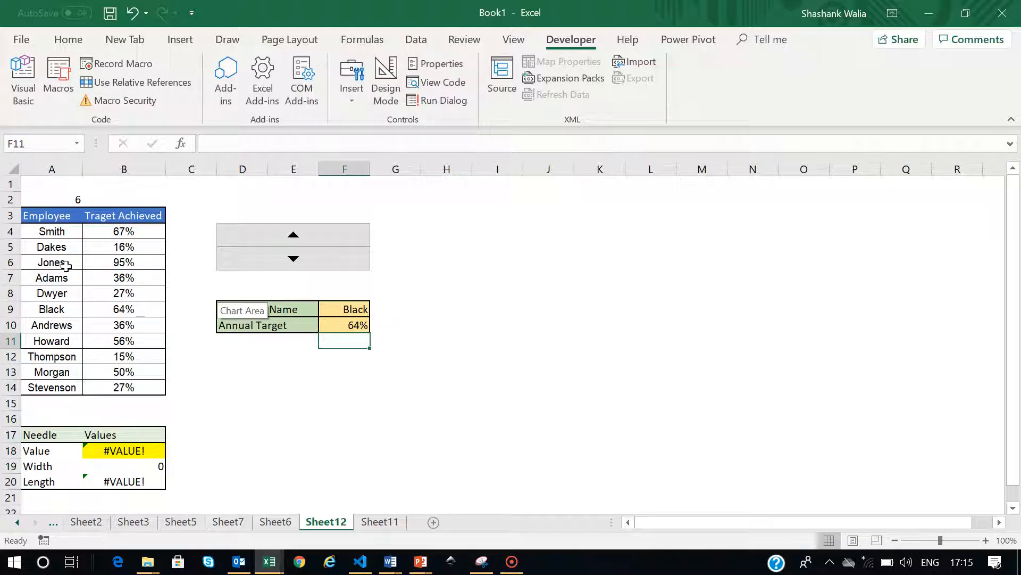
left_click(292, 259)
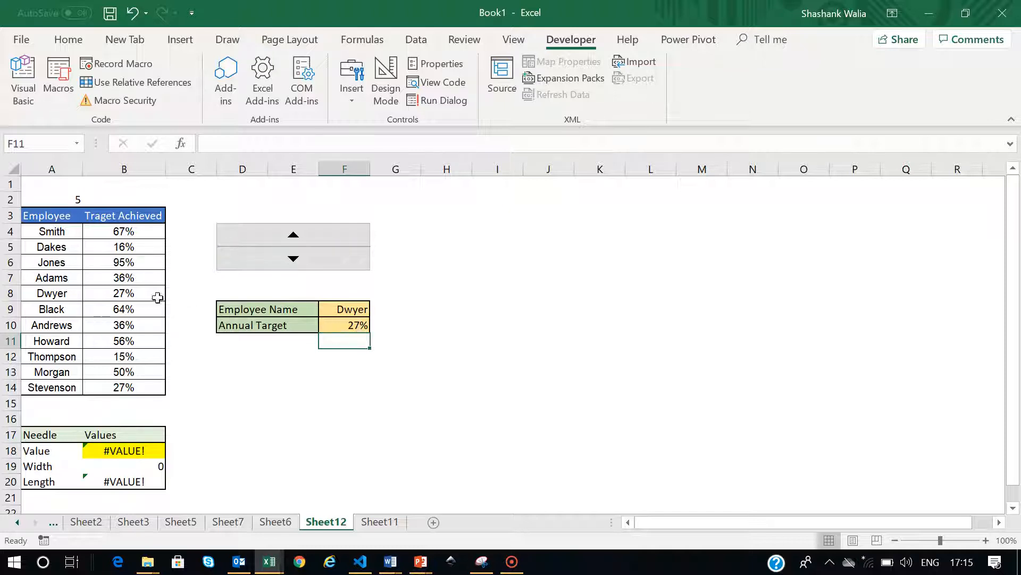
left_click(373, 406)
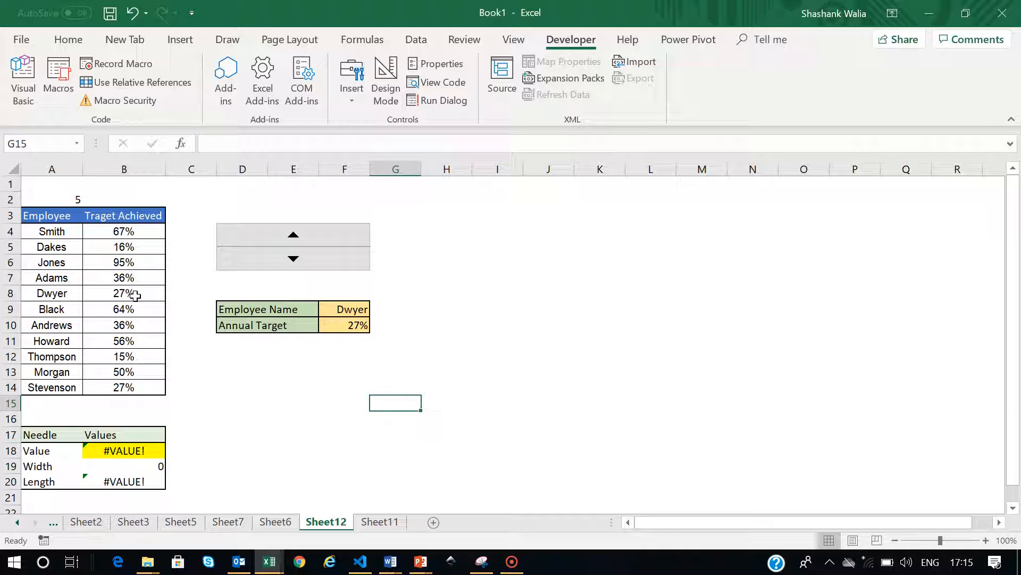
Review the needle table and replace the formula in its Value cell B18 with =F10
left_click_drag(32, 435, 142, 481)
left_click(297, 418)
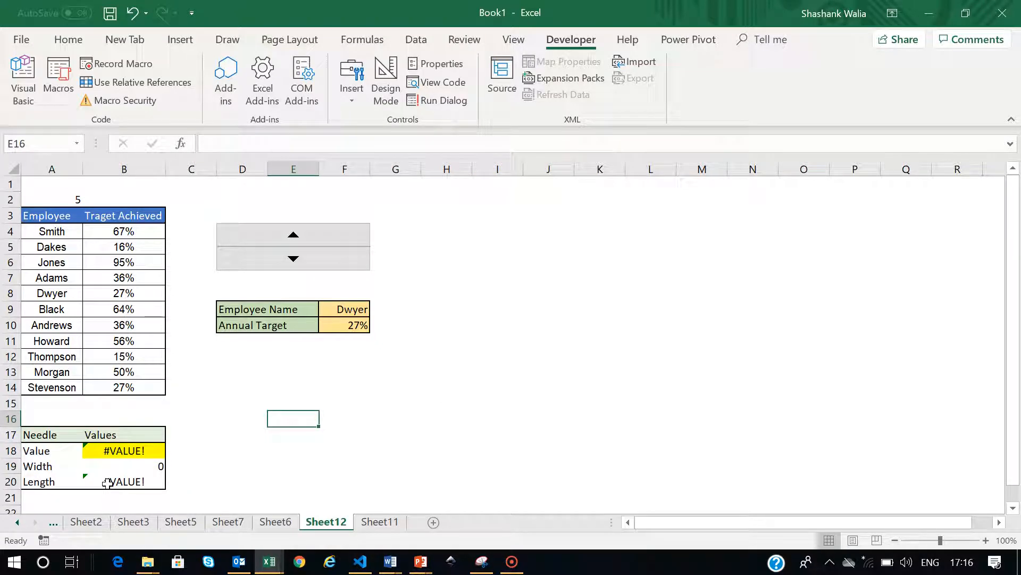
left_click(38, 450)
left_click(114, 451)
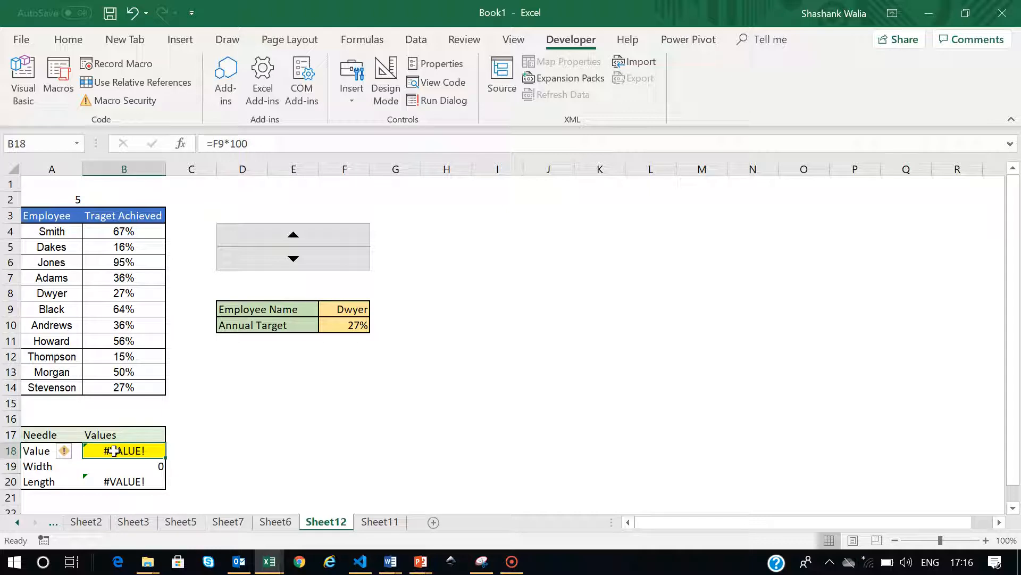
left_click(113, 451)
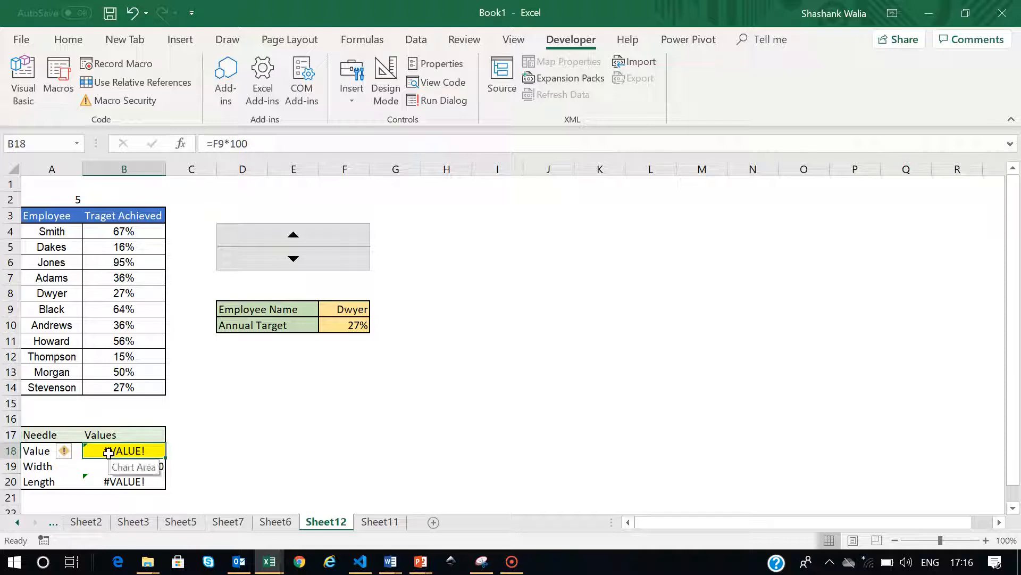
double_click(108, 453)
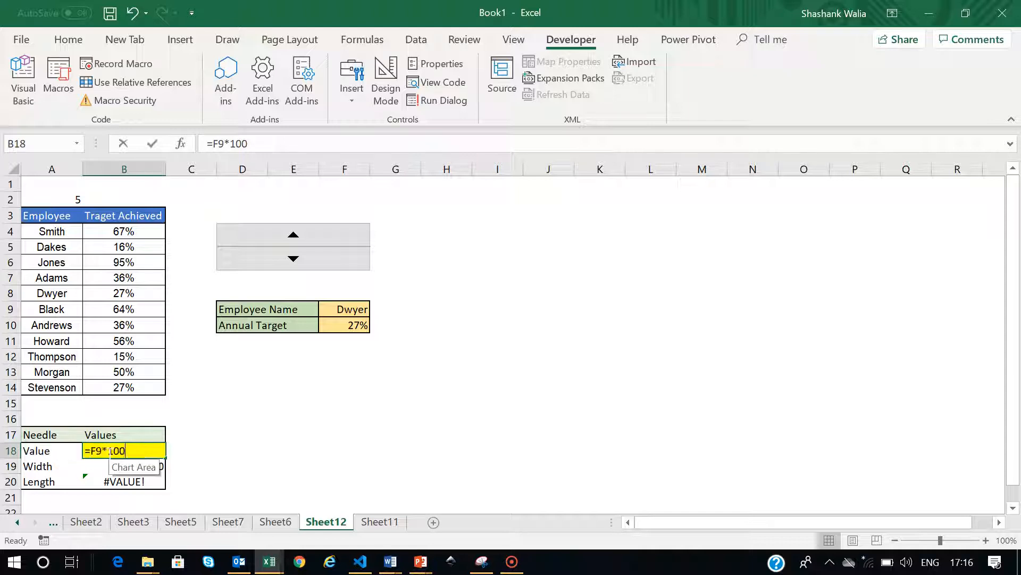
key("BackSpace")
key("BackSpace")
key("BackSpace")
key("BackSpace")
key("BackSpace")
key("BackSpace")
left_click(361, 327)
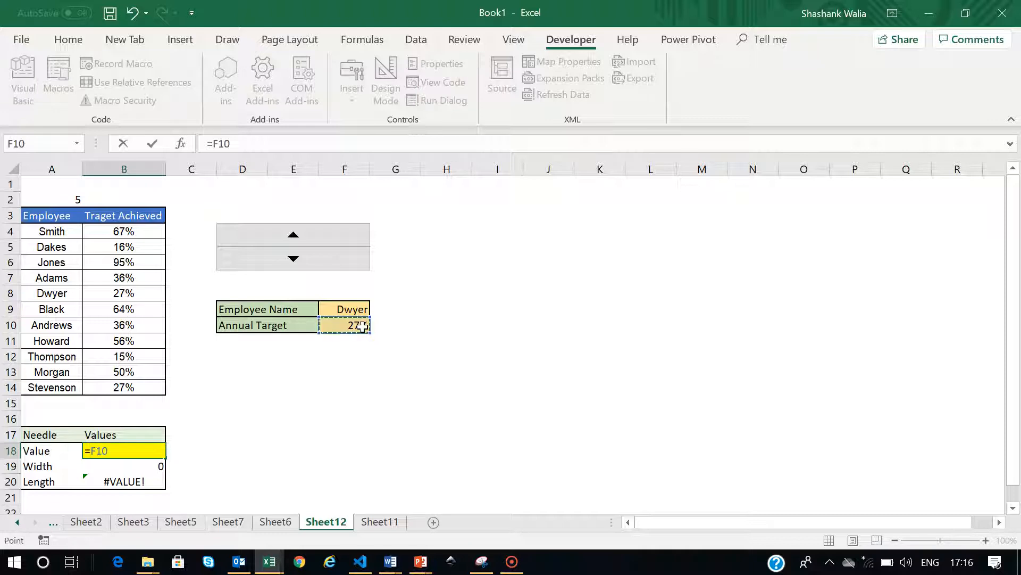
key("Return")
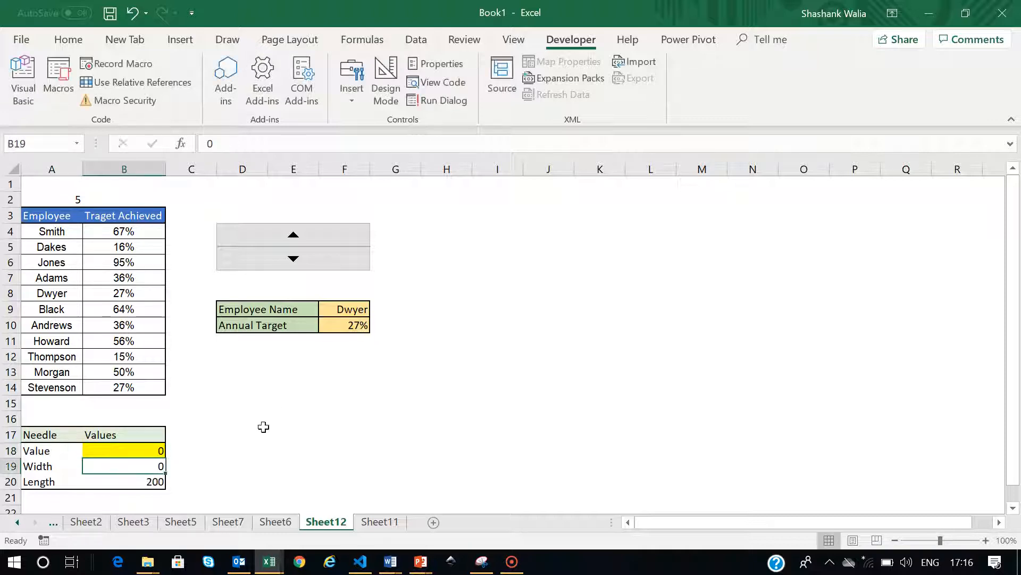
Clear cell B18, re-enter the formula =F10, and apply the Percentage format to it
left_click(144, 450)
left_click(68, 39)
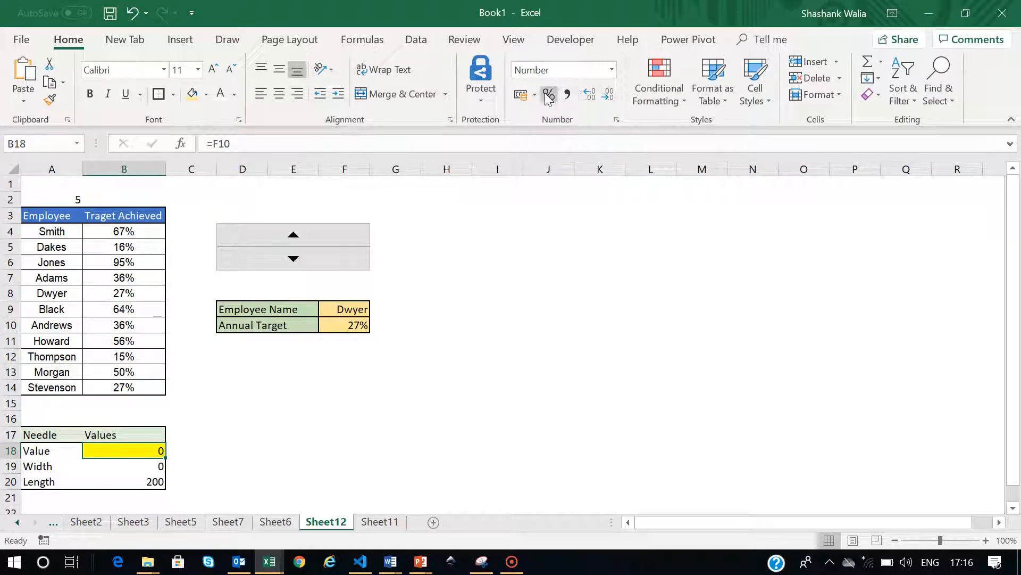
key("Delete")
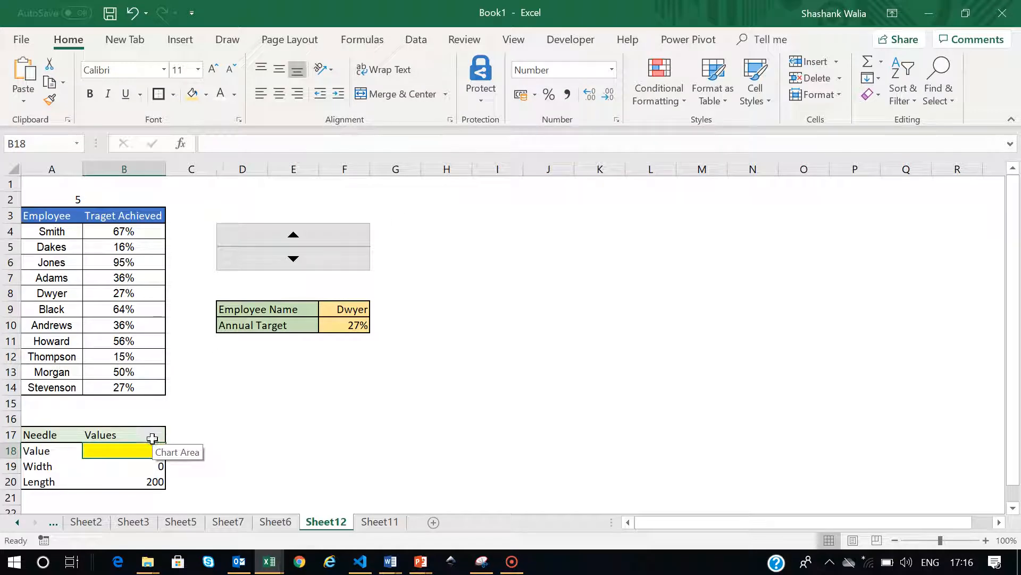
type("=")
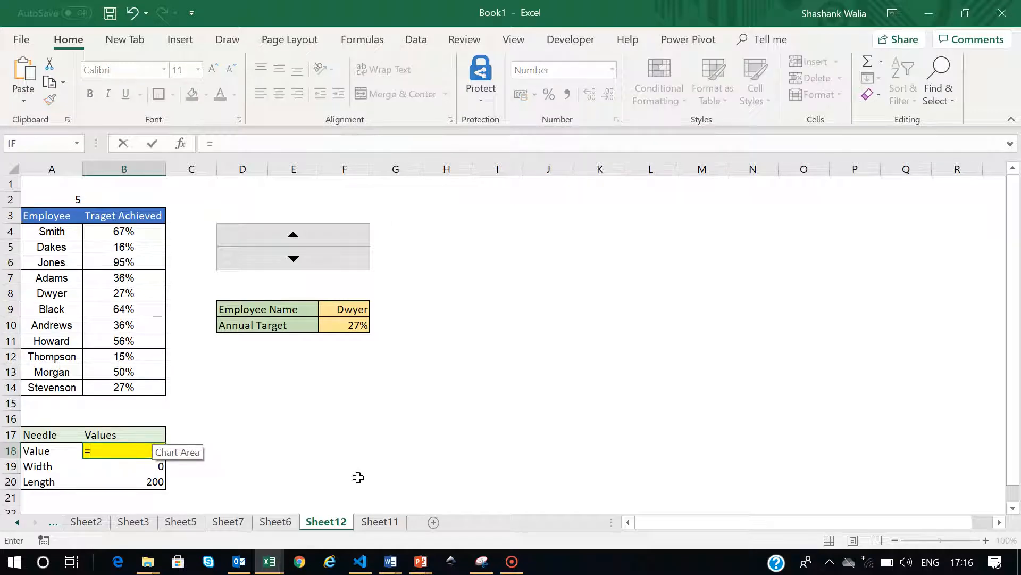
left_click(353, 326)
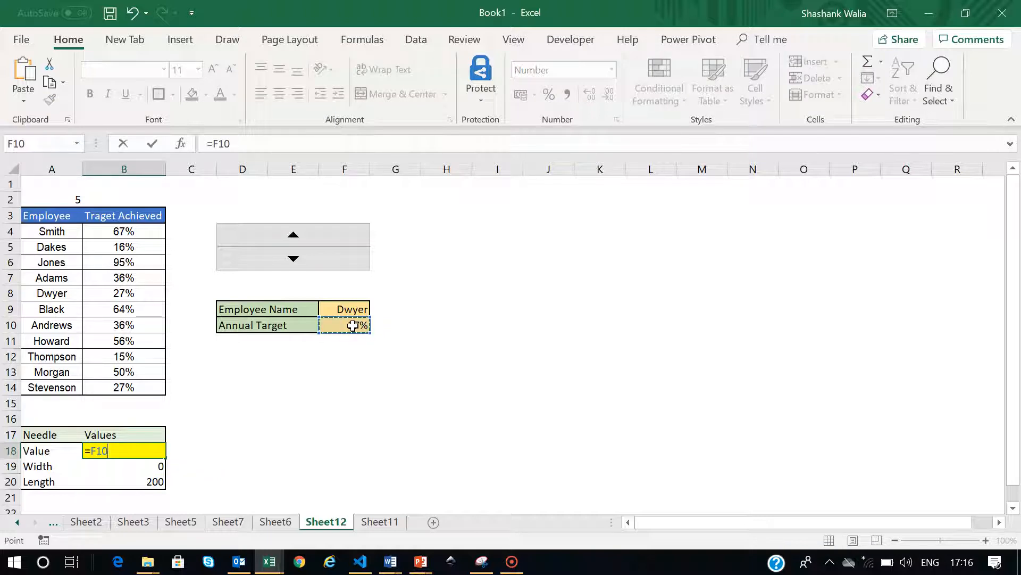
key("Return")
left_click(148, 451)
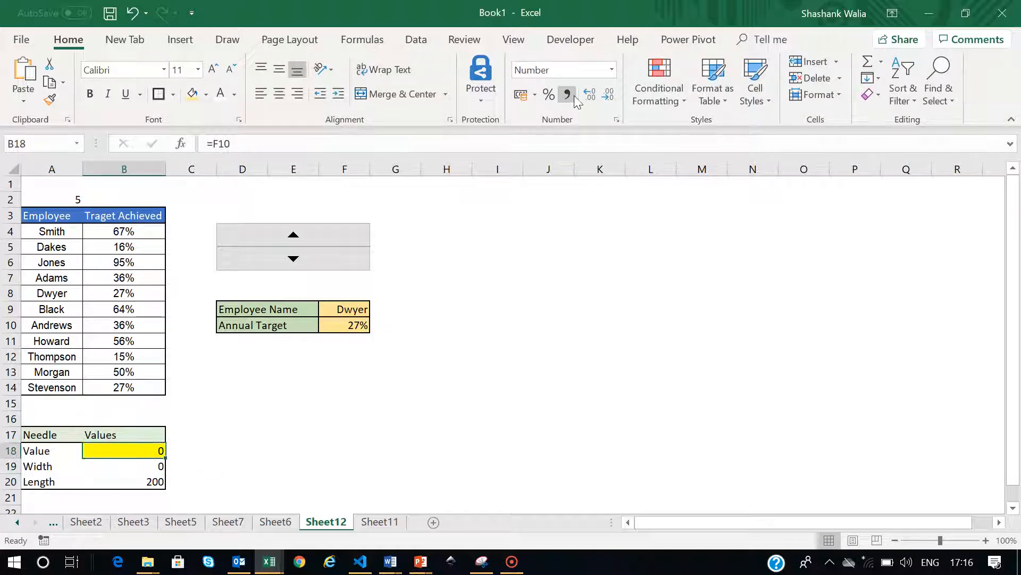
left_click(549, 95)
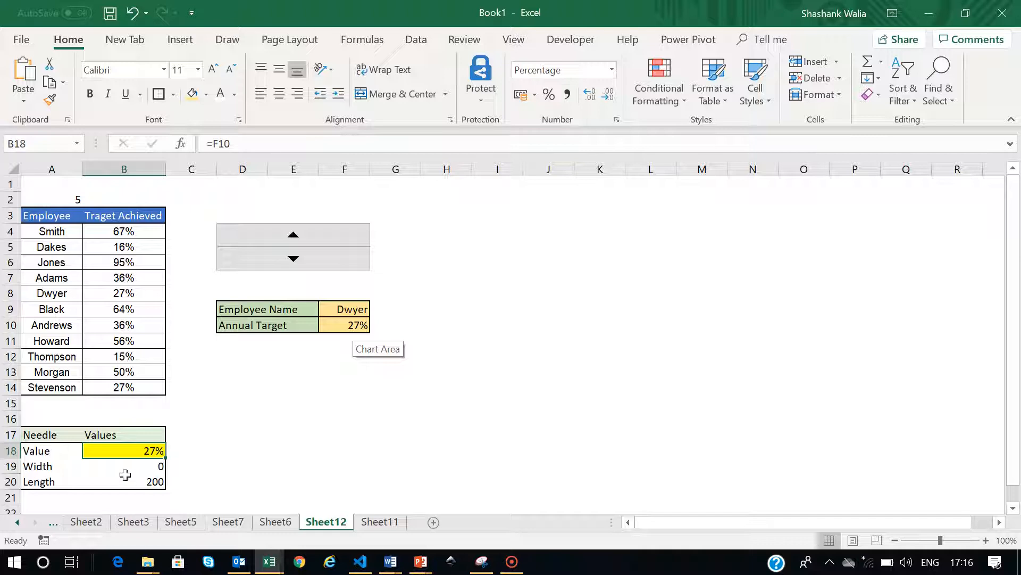
Try the formula =F10/100 in B18 with the Number format, and clear the cell's contents again
double_click(152, 453)
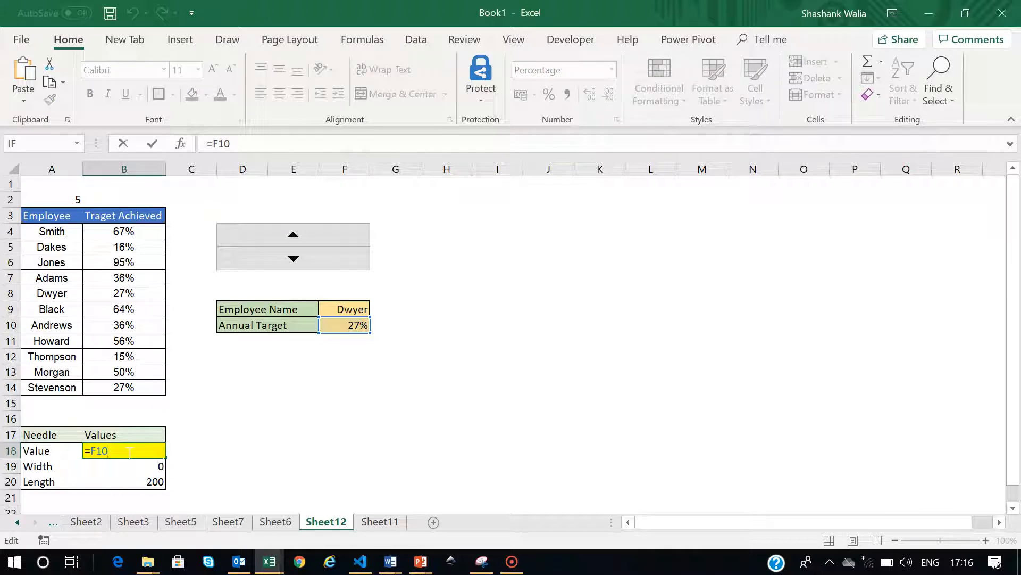
type("/100")
key("Return")
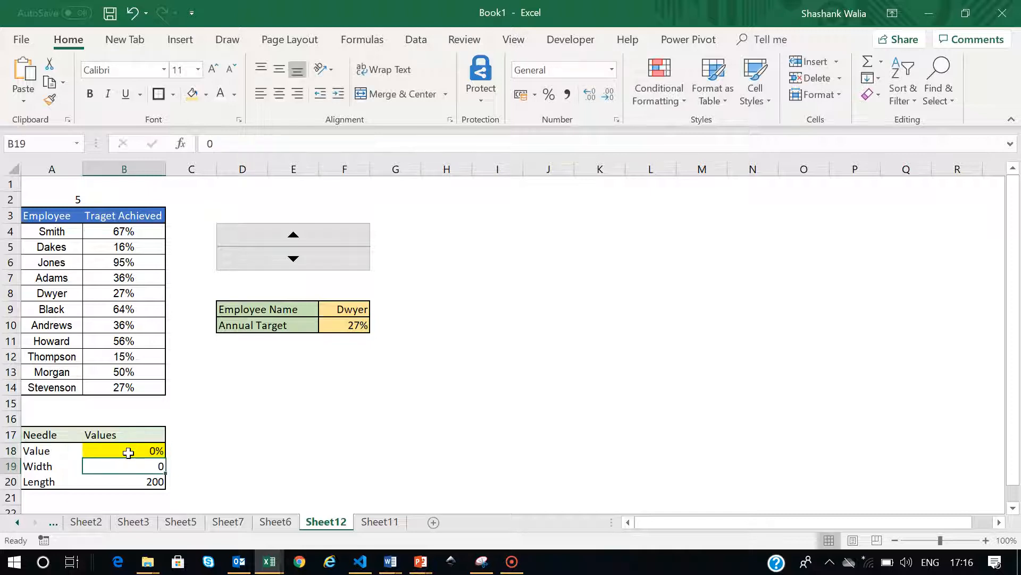
left_click(154, 450)
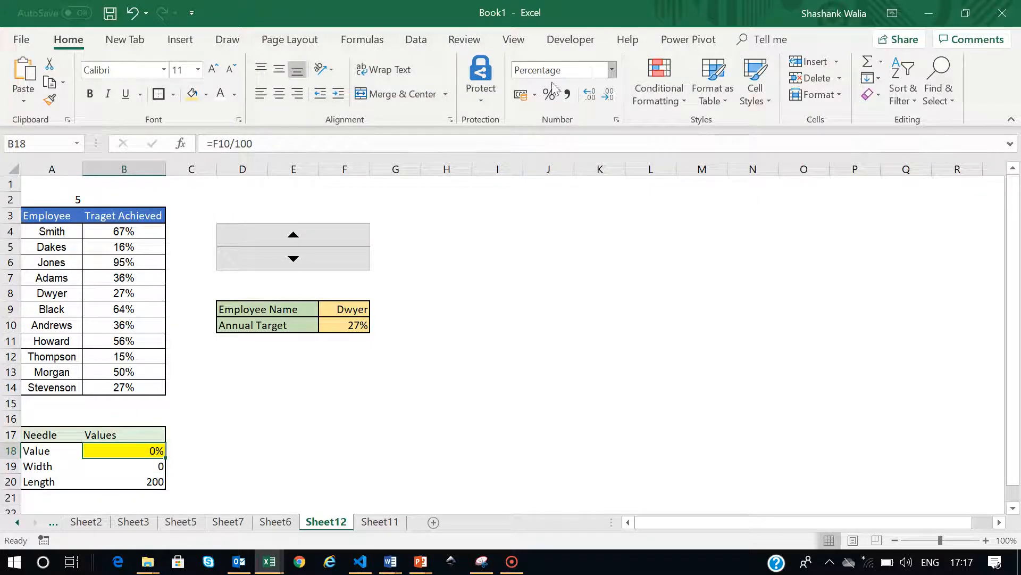
left_click(612, 69)
left_click(575, 129)
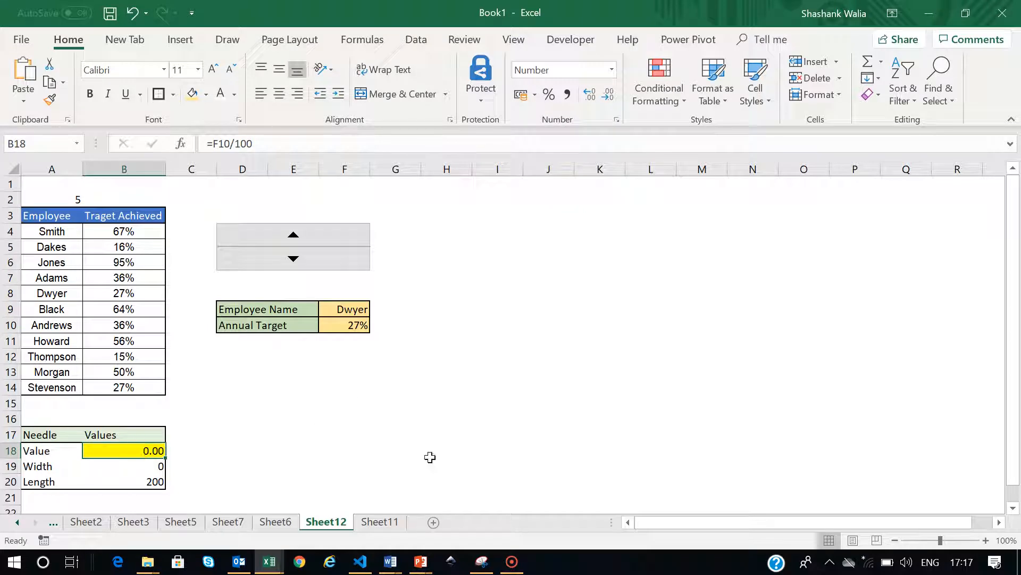
key("Delete")
left_click(253, 418)
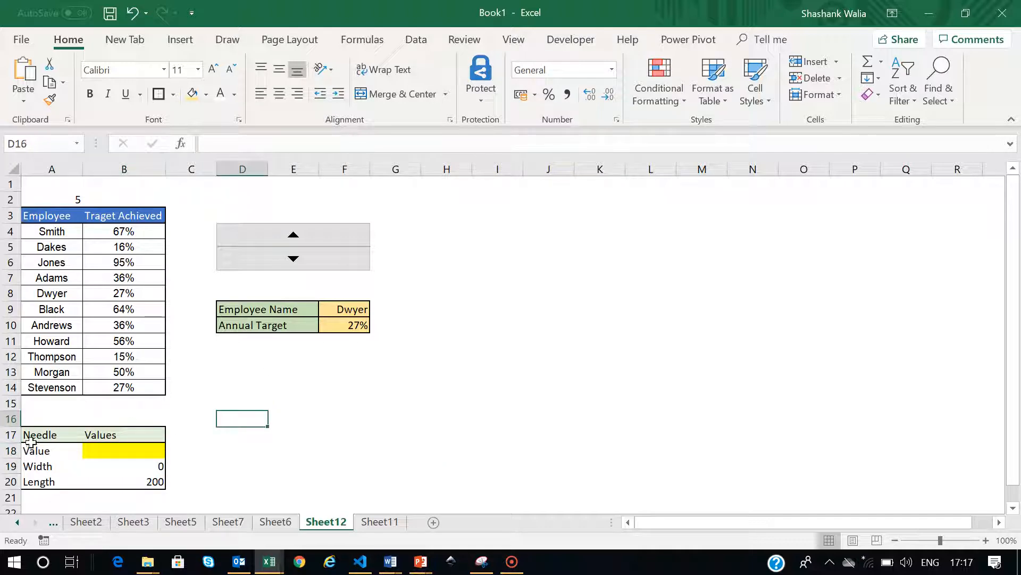
Link the needle table's Value cell B18 to the annual target with =F10
left_click_drag(34, 441, 134, 482)
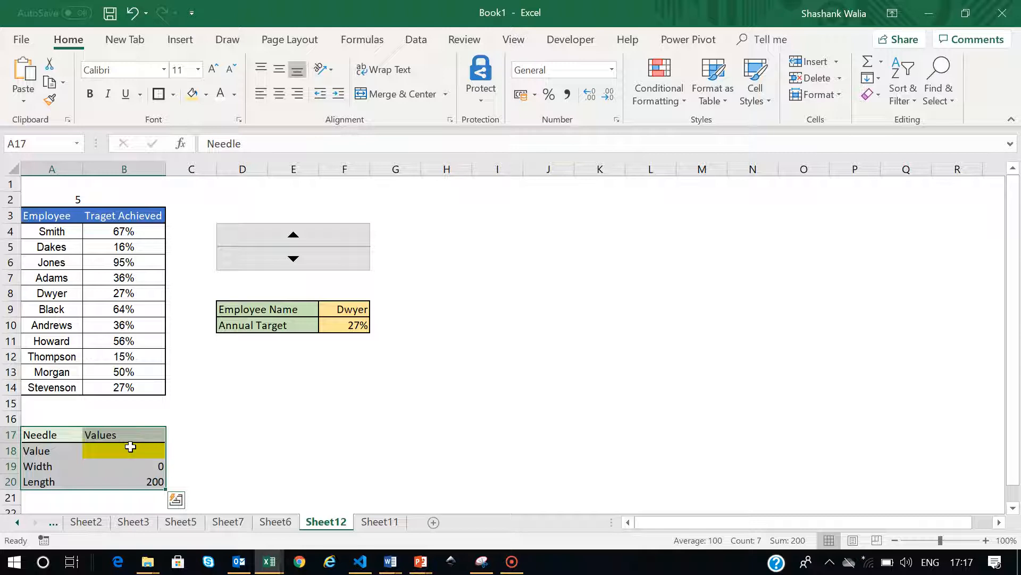
left_click(110, 450)
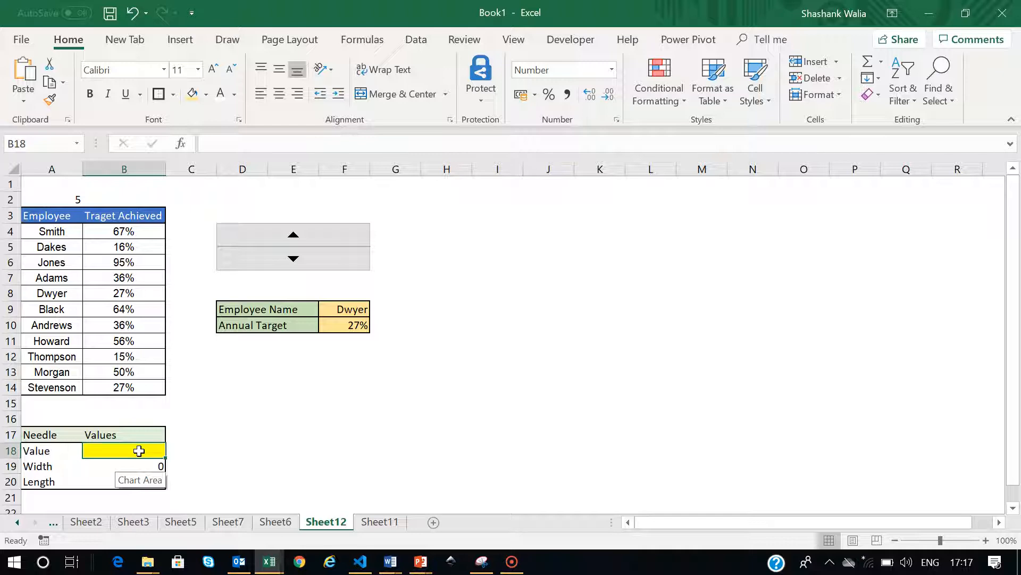
type("=")
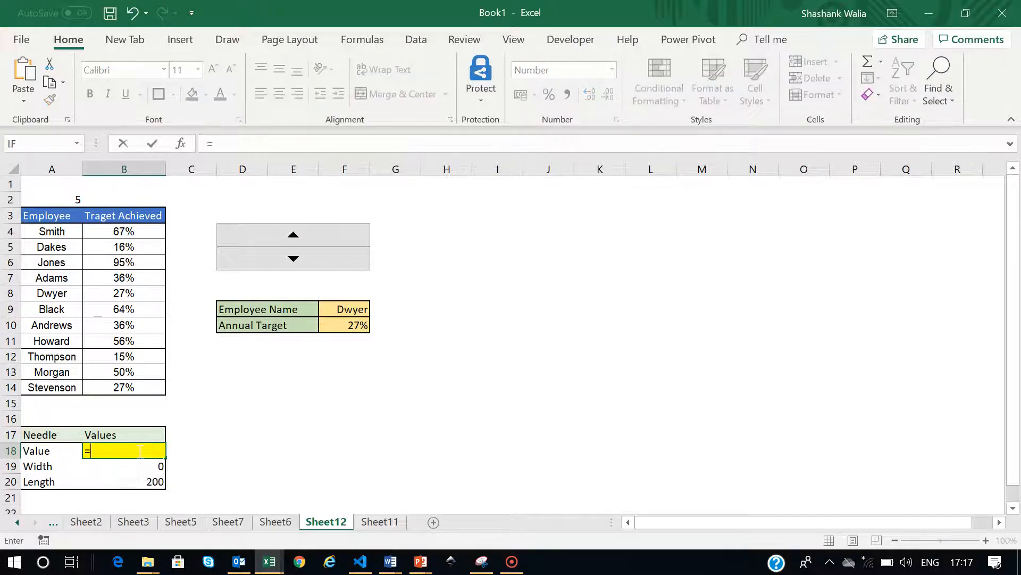
left_click(344, 323)
key("Return")
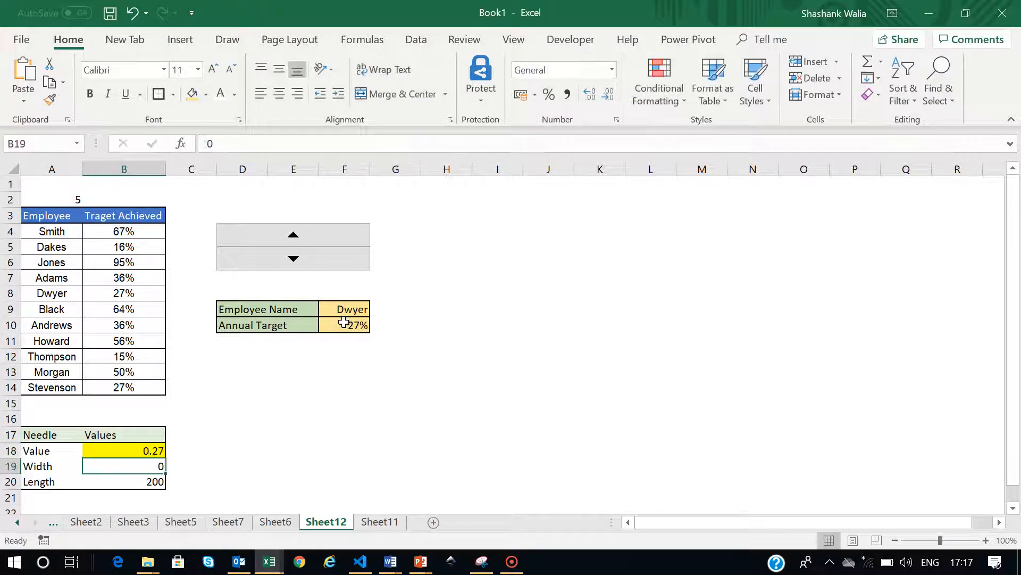
Extend the formula in B18 to =F10*100 and reduce its number format to zero decimal places
left_click(141, 450)
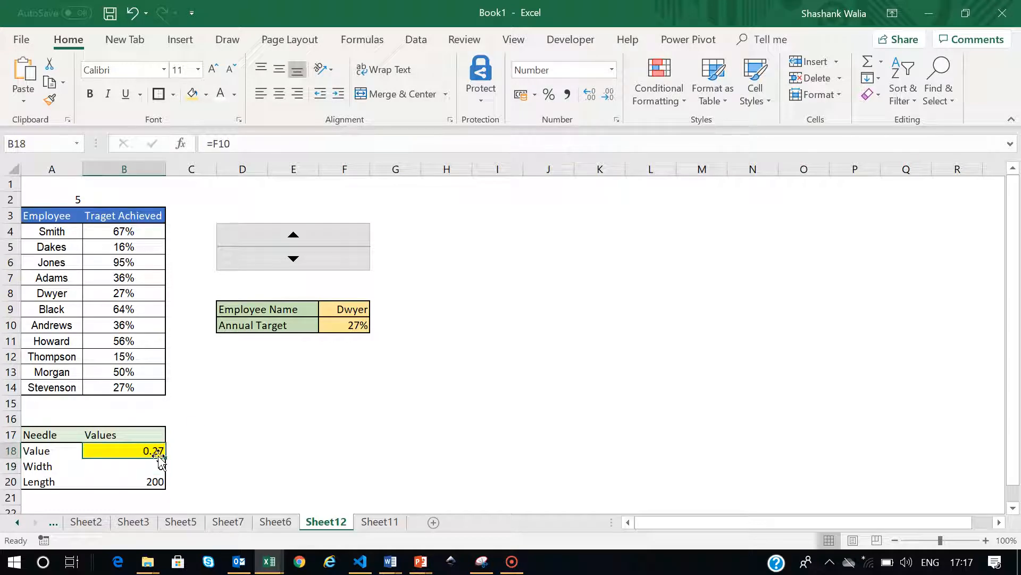
double_click(139, 450)
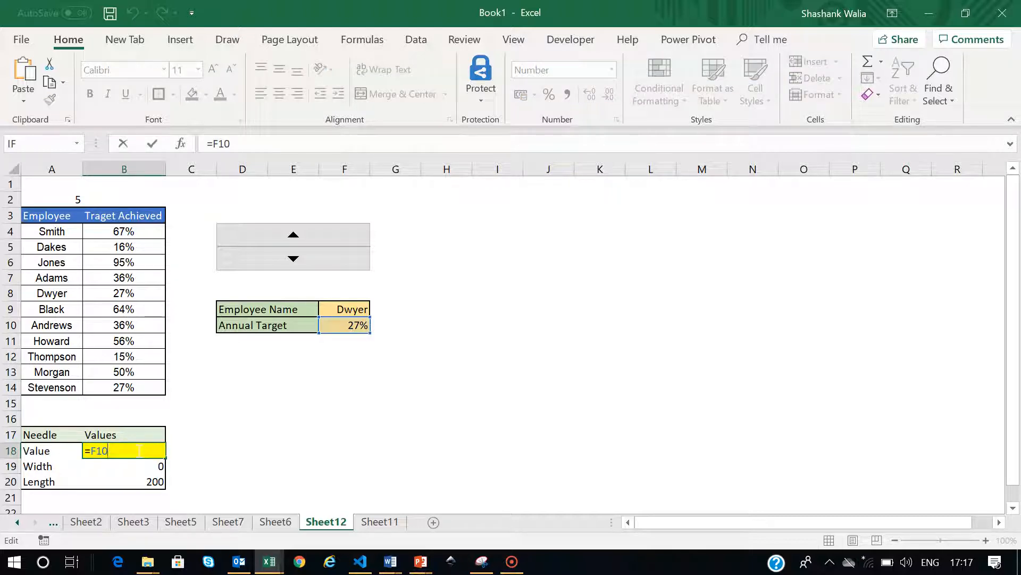
type("*100")
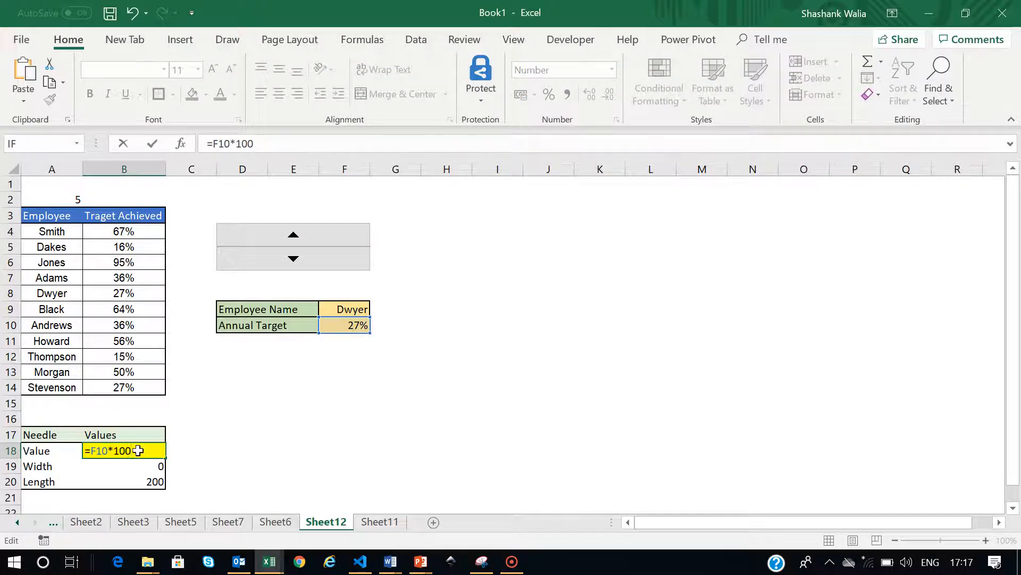
key("ctrl+Return")
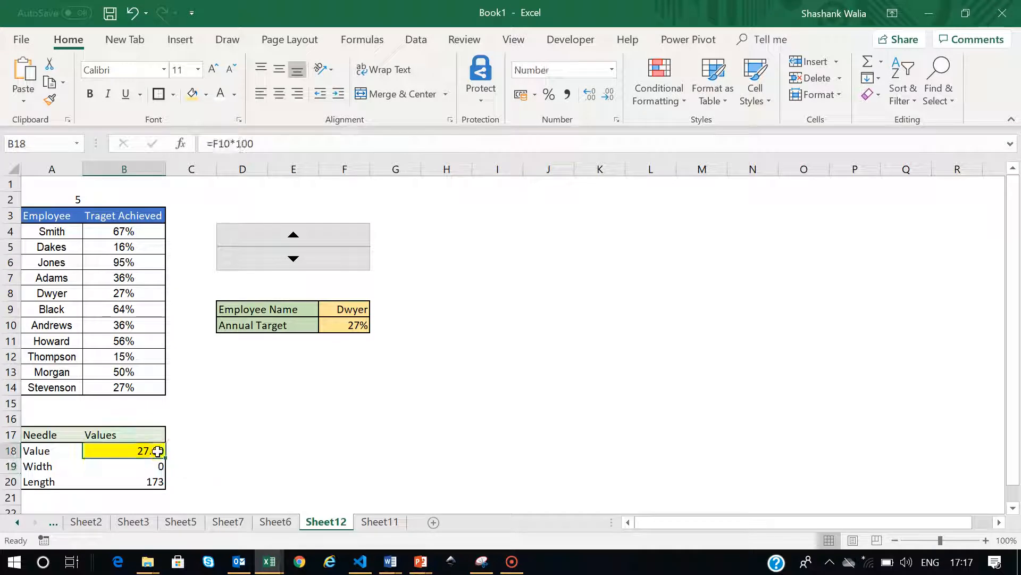
left_click(610, 94)
left_click(609, 93)
Set the needle's Width in cell B19 to 5
left_click(147, 468)
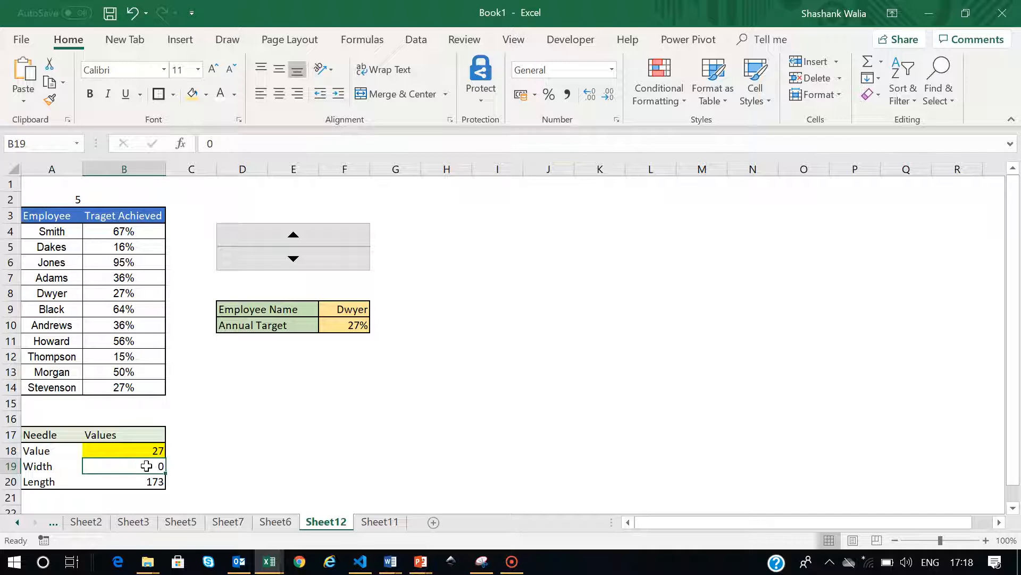
type("5")
left_click(254, 452)
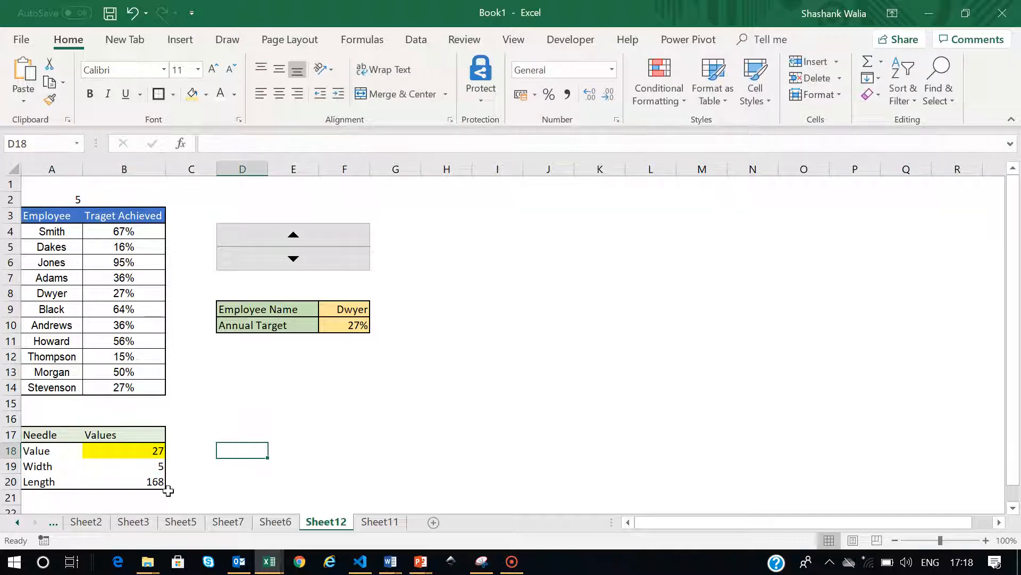
Examine the Length formula in B20 and how it uses the needle's Value and Width cells
left_click(141, 480)
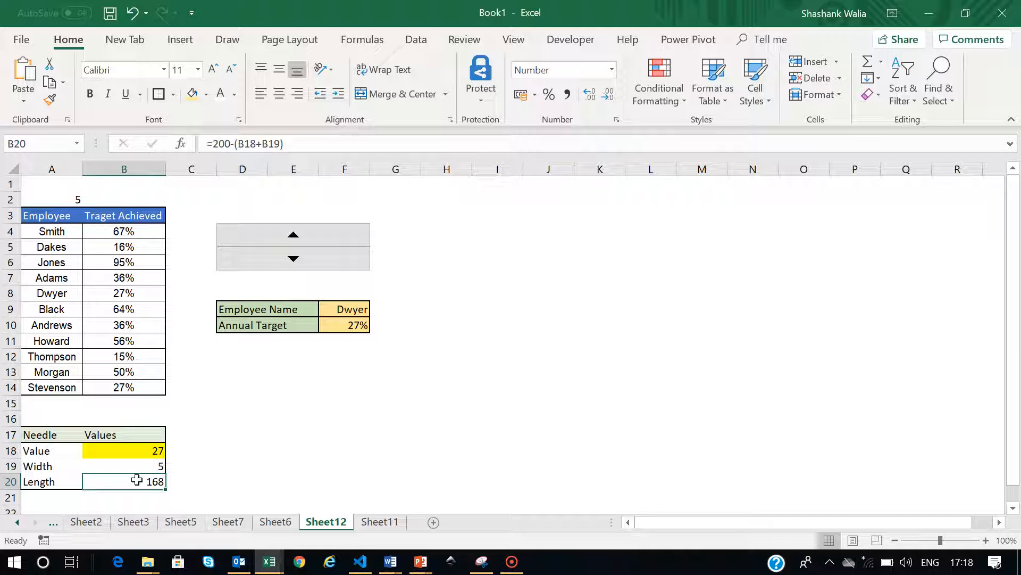
left_click_drag(141, 452, 142, 466)
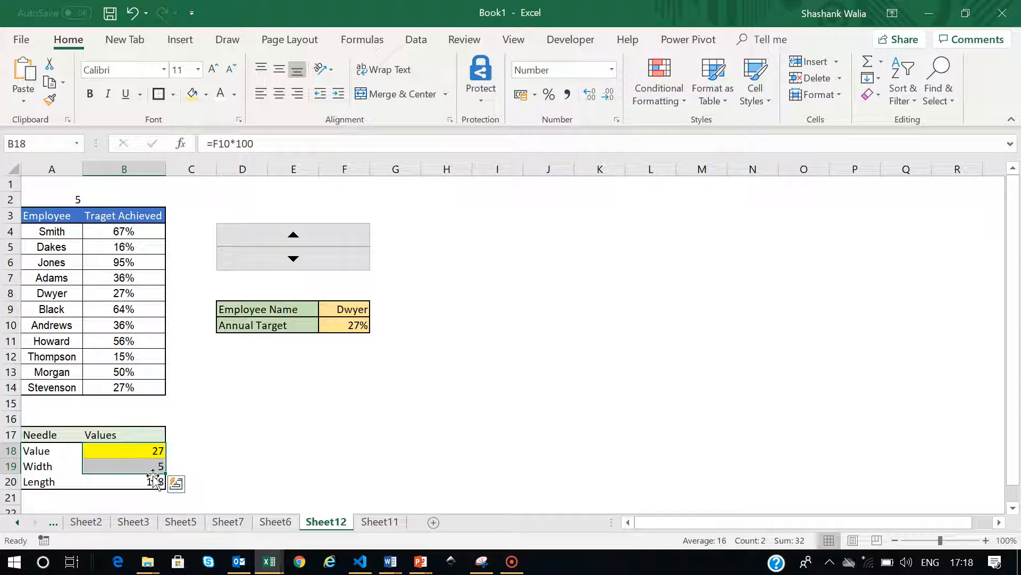
left_click(148, 469)
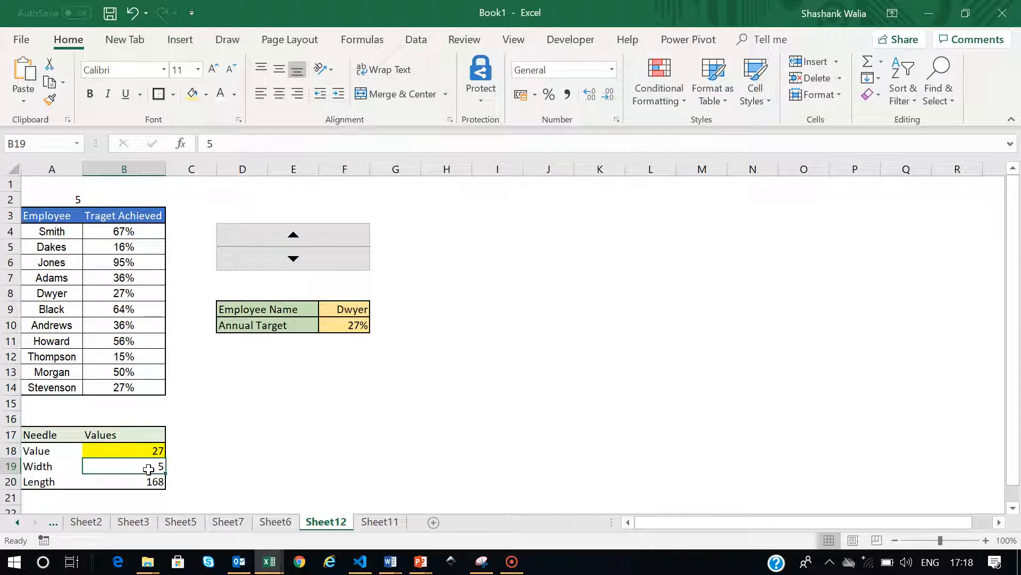
left_click_drag(135, 451, 136, 460)
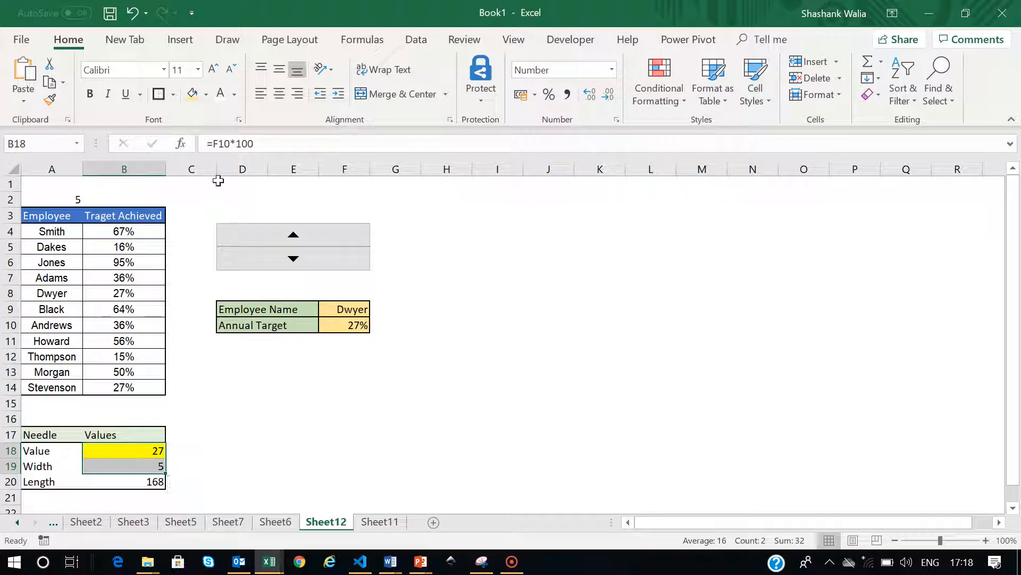
left_click(127, 485)
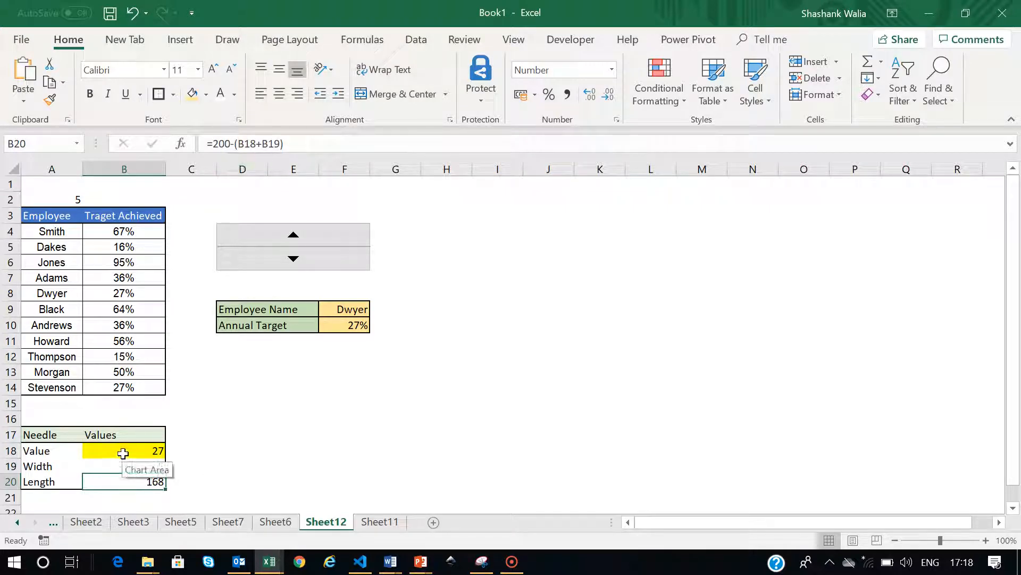
left_click_drag(129, 458, 141, 481)
left_click(141, 482)
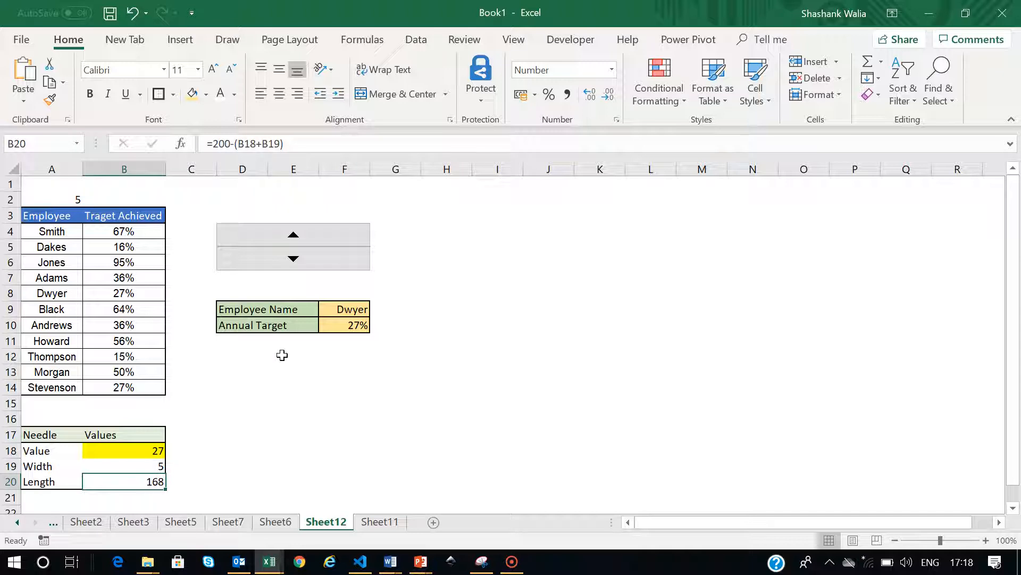
left_click(183, 47)
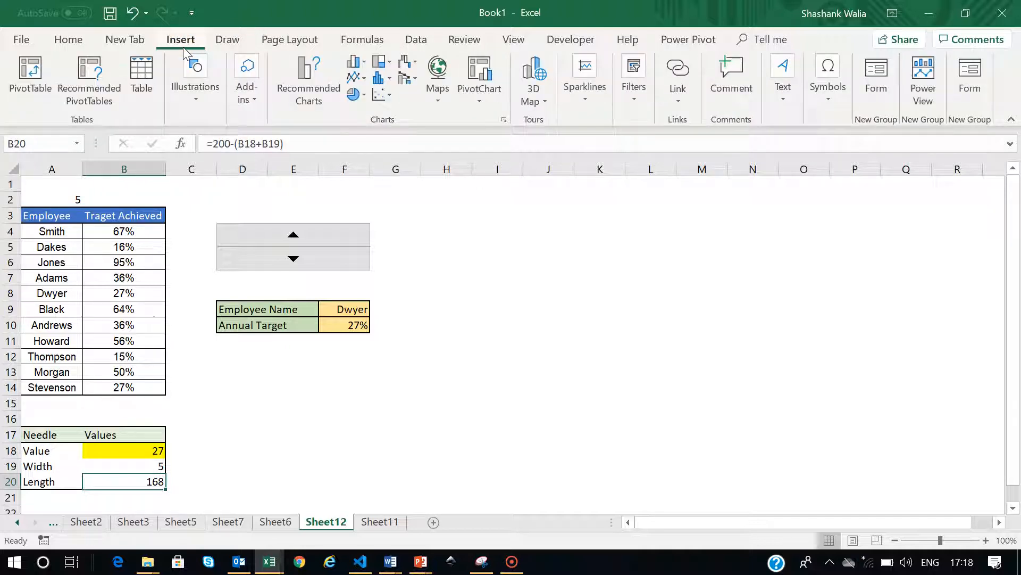
left_click(355, 94)
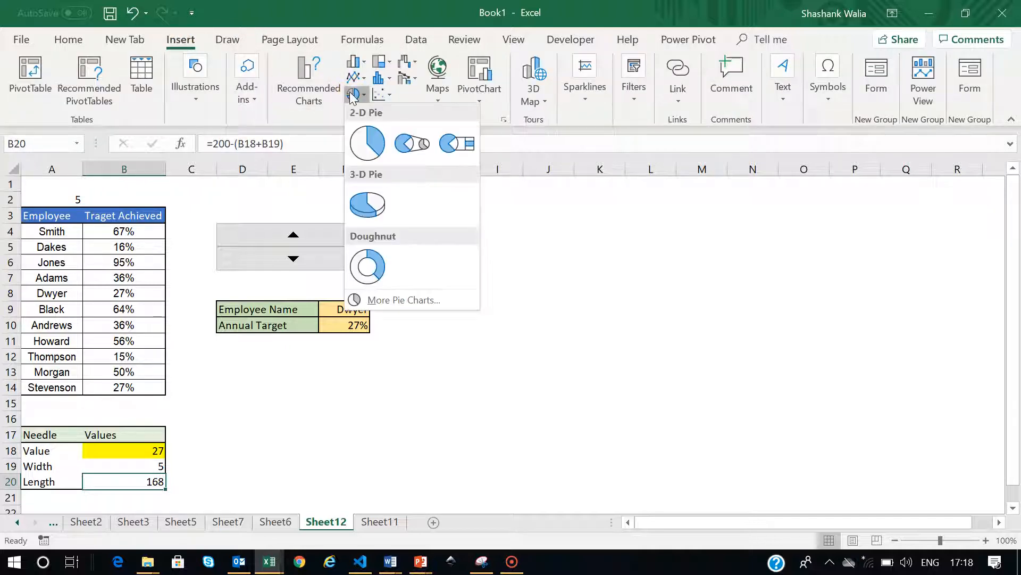
left_click(368, 142)
left_click_drag(577, 251, 674, 246)
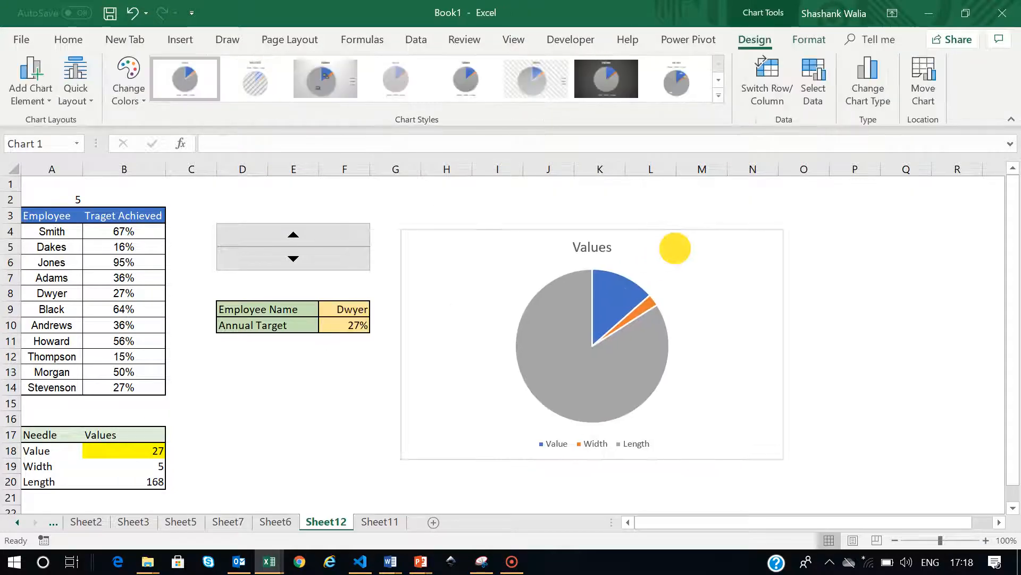
left_click_drag(160, 449, 155, 481)
left_click(694, 276)
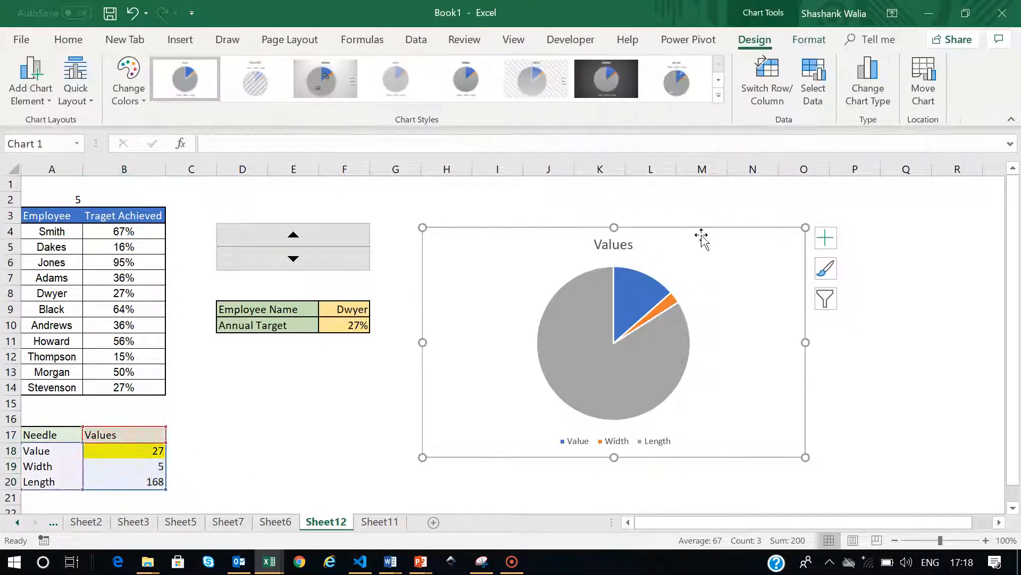
key("Delete")
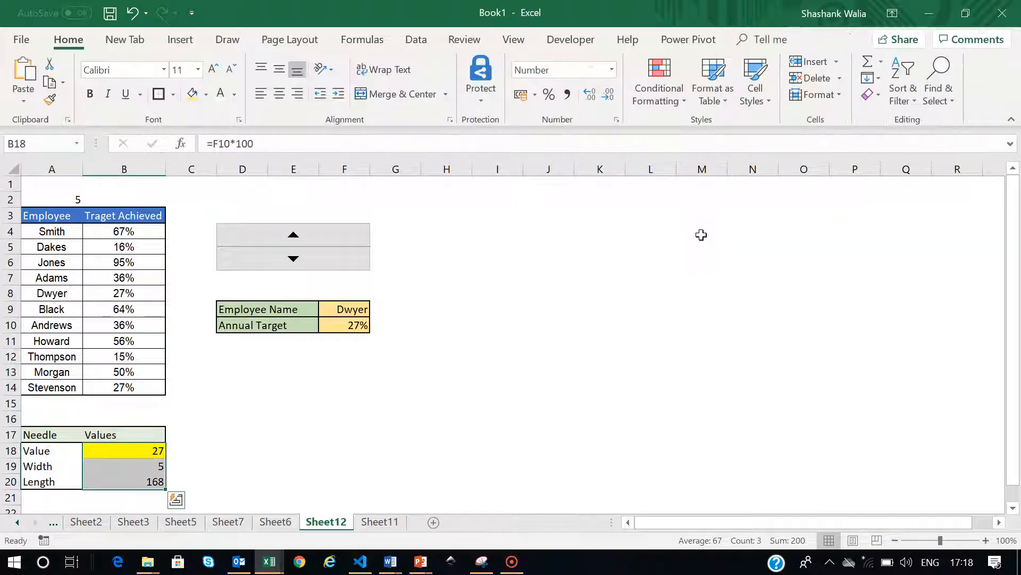
Insert an empty 2-D pie chart from a blank cell and move it to start at column H beside the tables
left_click(648, 339)
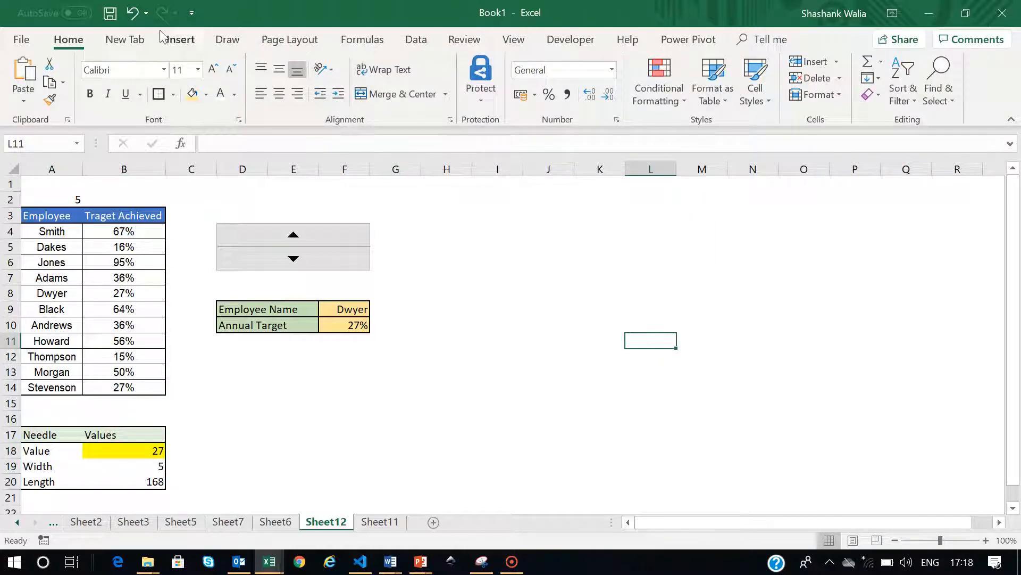
left_click(177, 40)
left_click(356, 94)
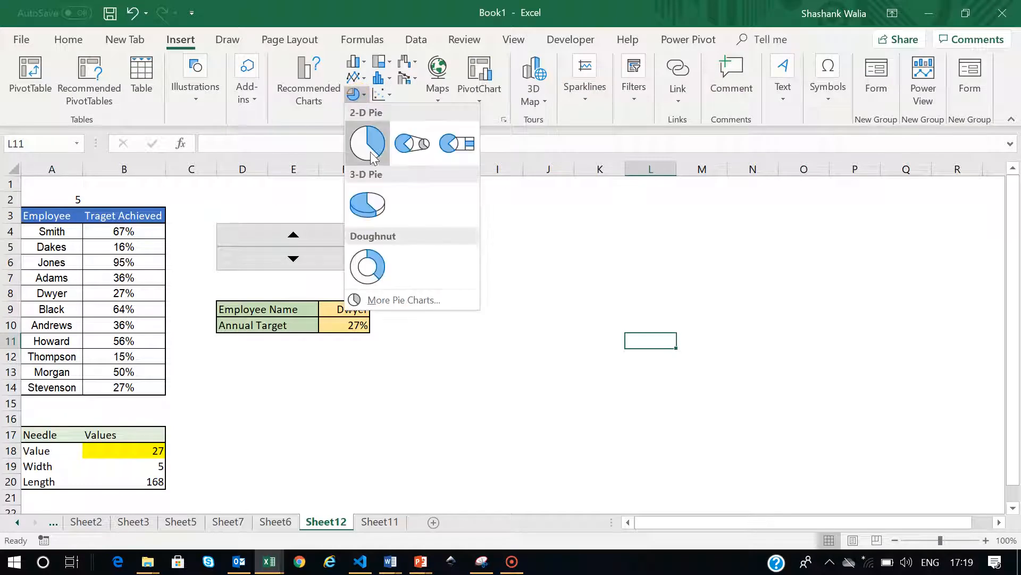
left_click(370, 151)
left_click_drag(541, 253, 661, 248)
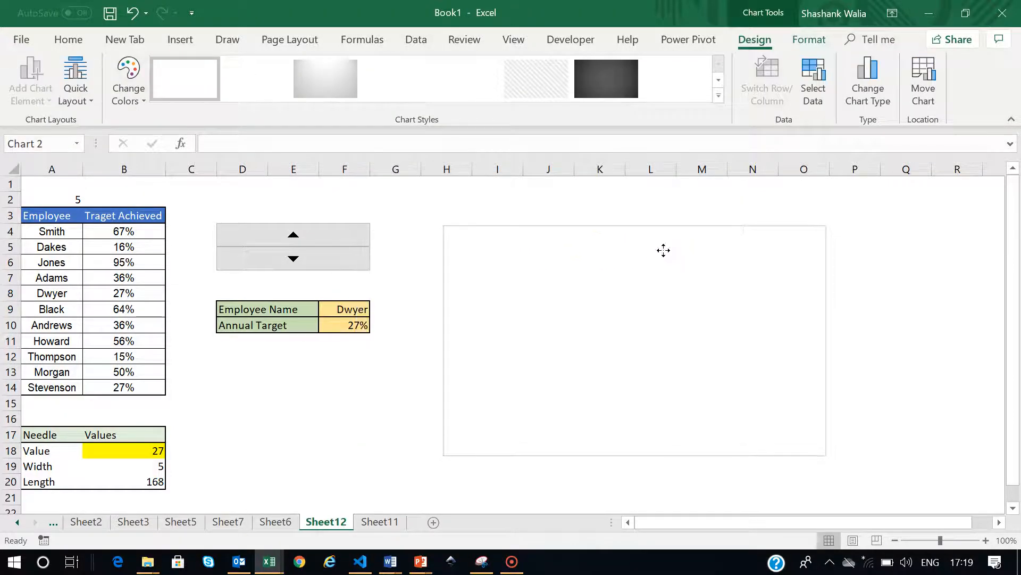
Add a data series named Outer Layer with the values {1,1,1,1,1,5} to the empty pie chart
right_click(598, 259)
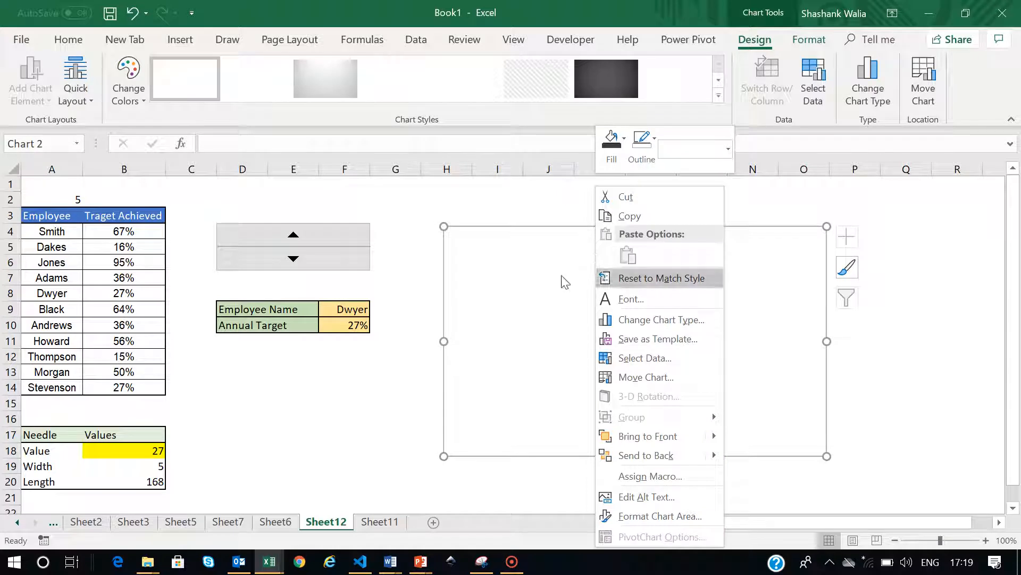
left_click(646, 358)
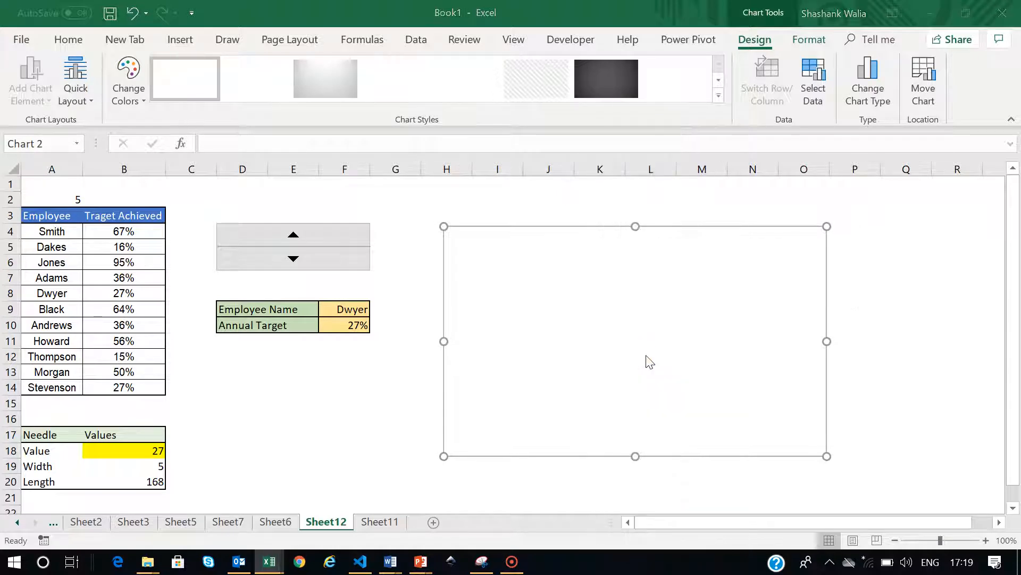
left_click(414, 214)
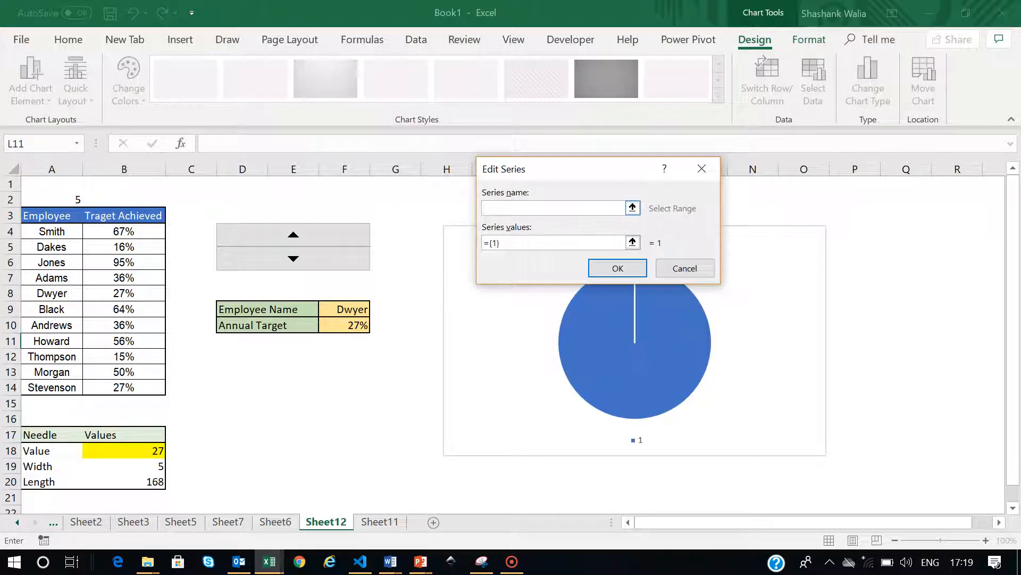
type("Outer Layer")
left_click(531, 241)
type(",1,1,1")
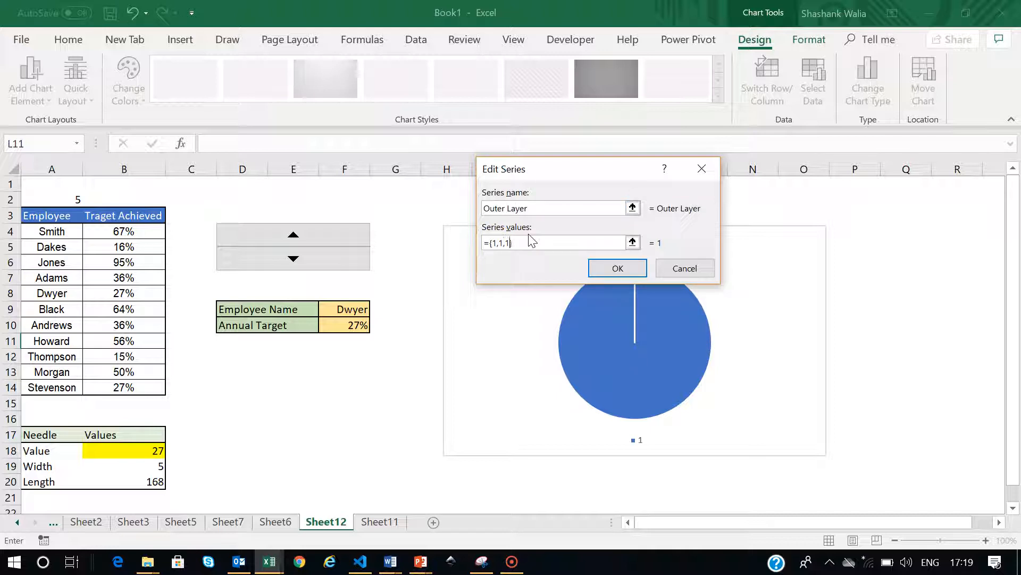
type(",1,5")
left_click(597, 271)
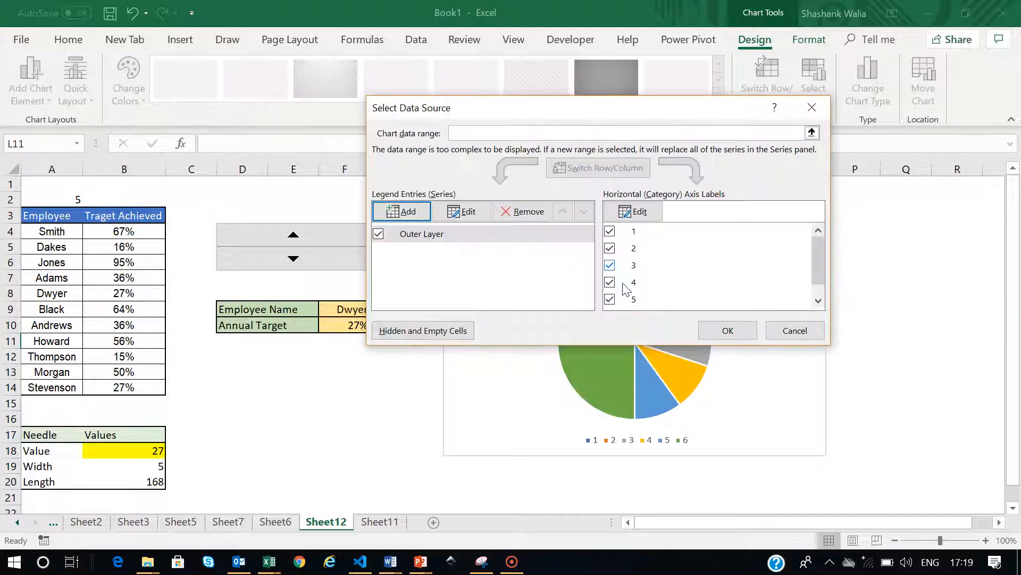
left_click(724, 334)
Remove the outline from all slices of the Outer Layer pie series
left_click(603, 310)
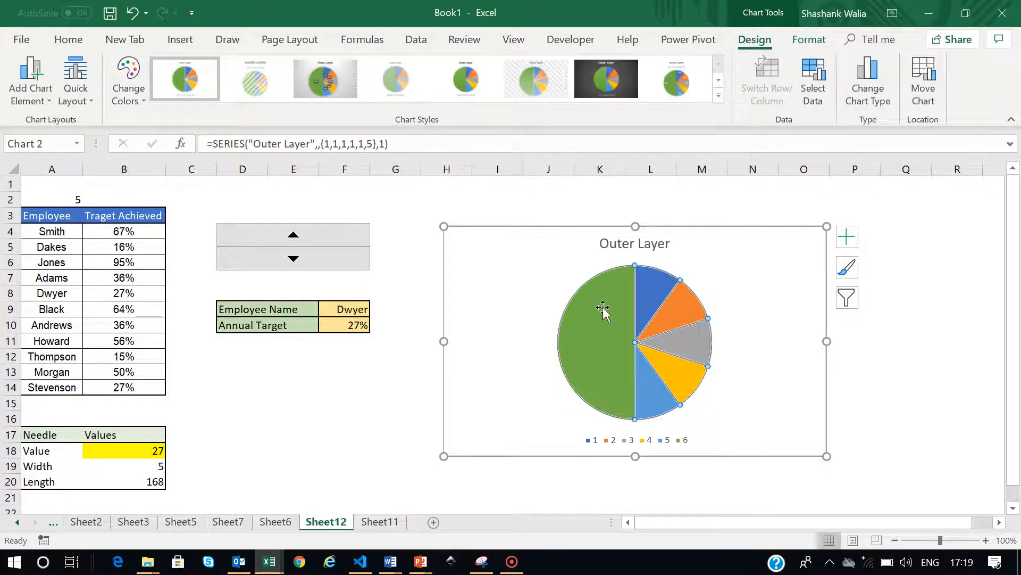
double_click(603, 310)
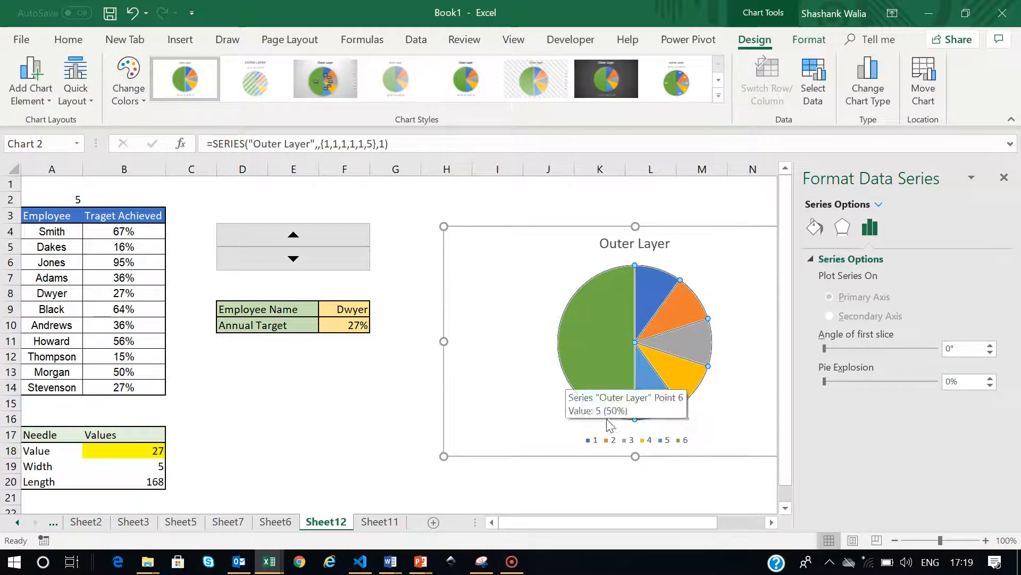
left_click(299, 427)
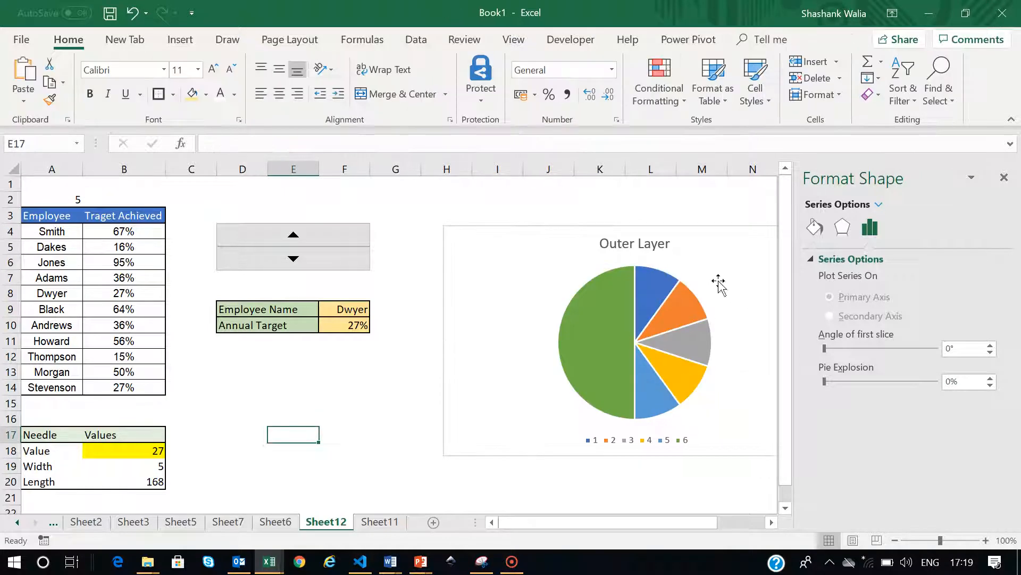
left_click(620, 290)
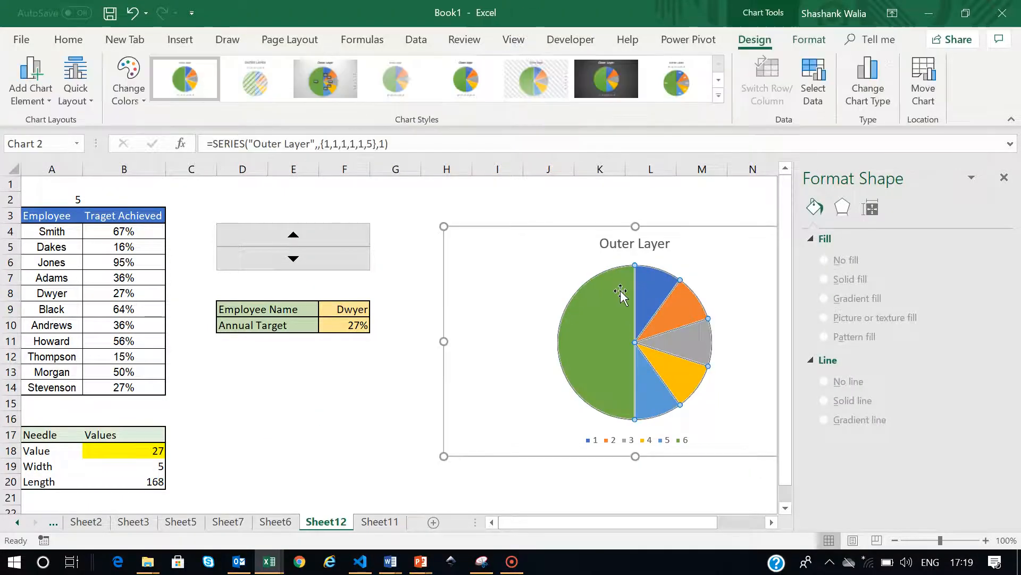
left_click(809, 39)
left_click(434, 77)
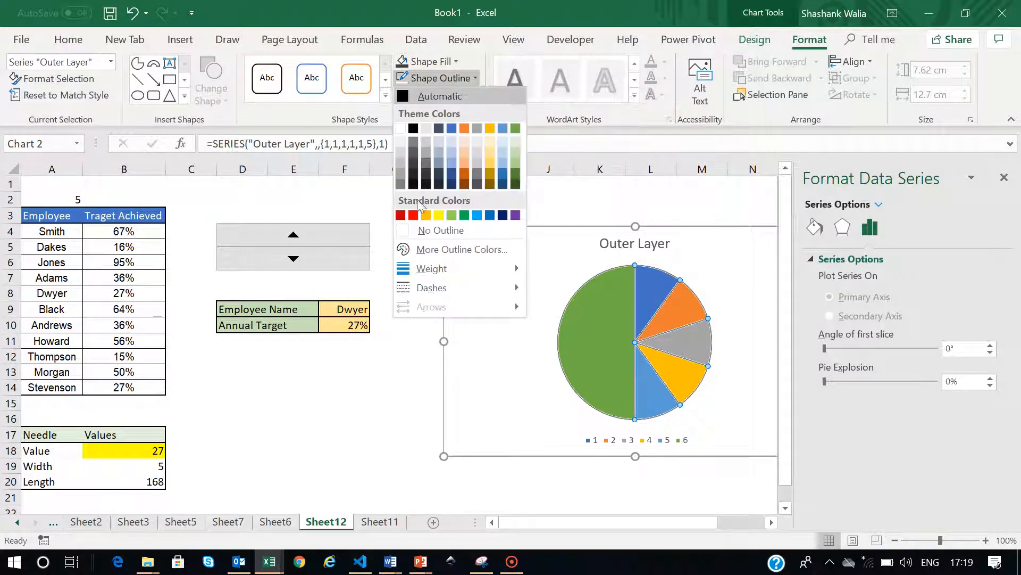
left_click(401, 232)
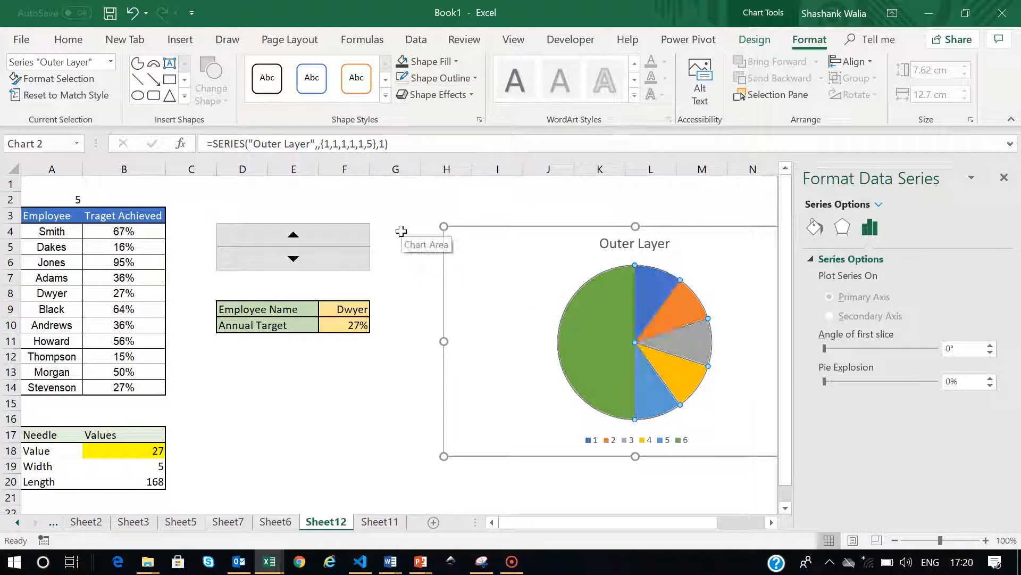
Set the Outer Layer series' angle of first slice to 270°
right_click(606, 283)
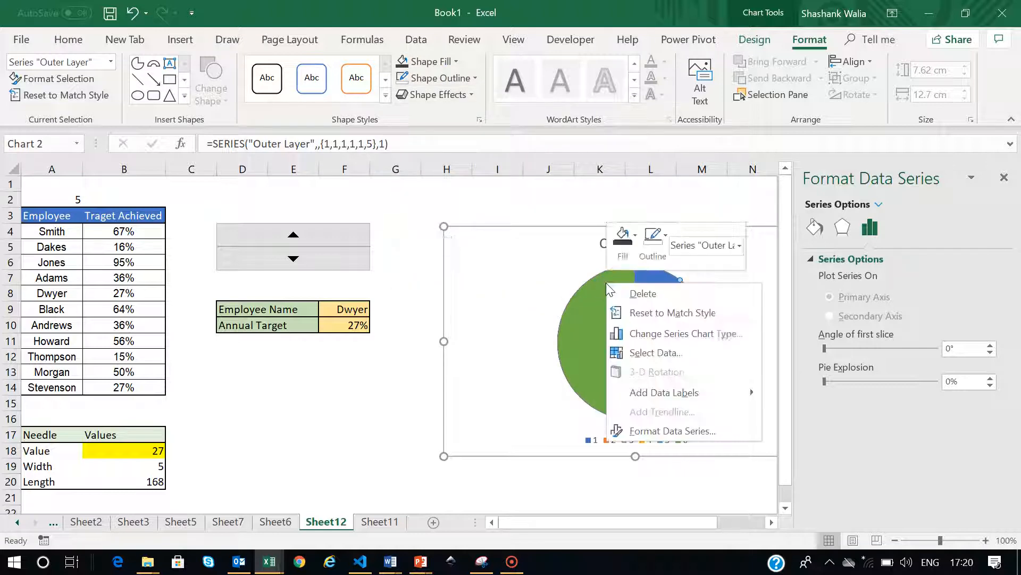
left_click(650, 430)
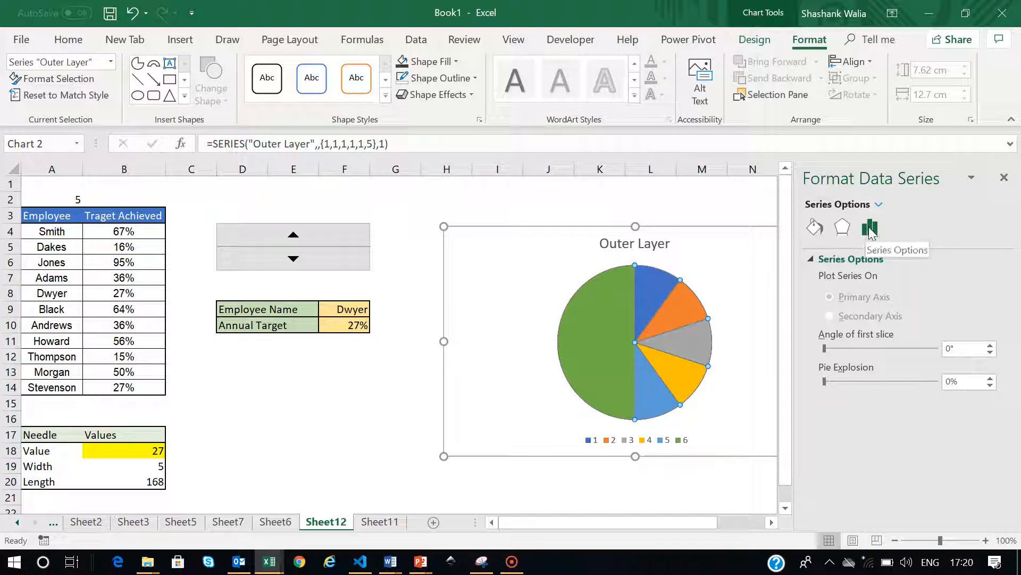
left_click(960, 349)
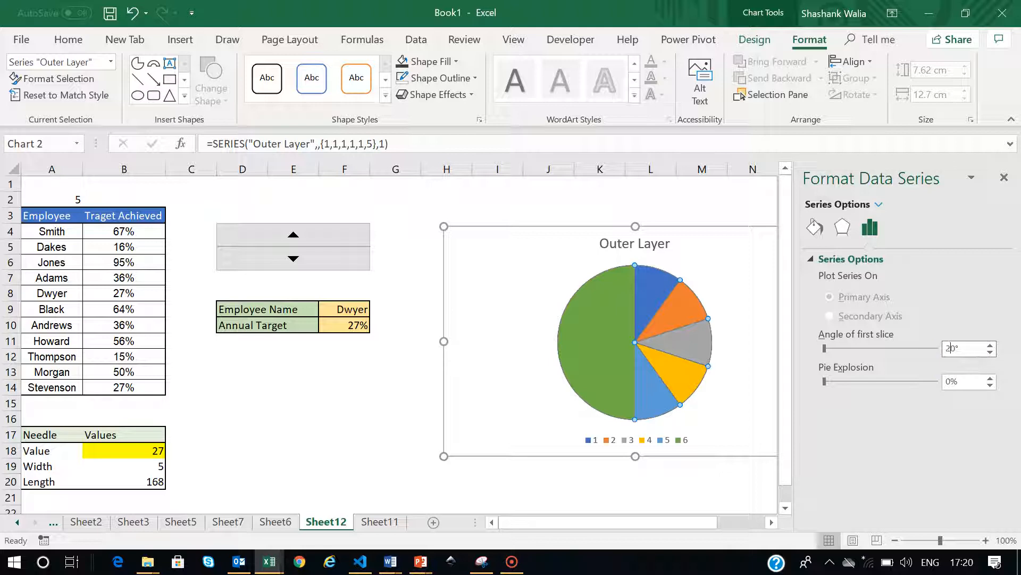
key("Return")
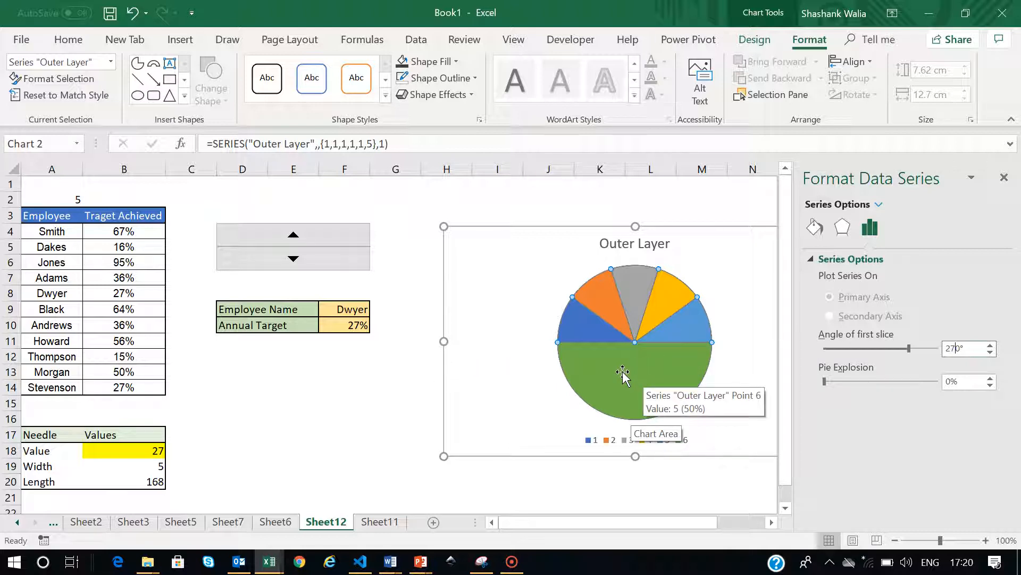
Set the large lower half slice of the Outer Layer pie to no fill
left_click(603, 371)
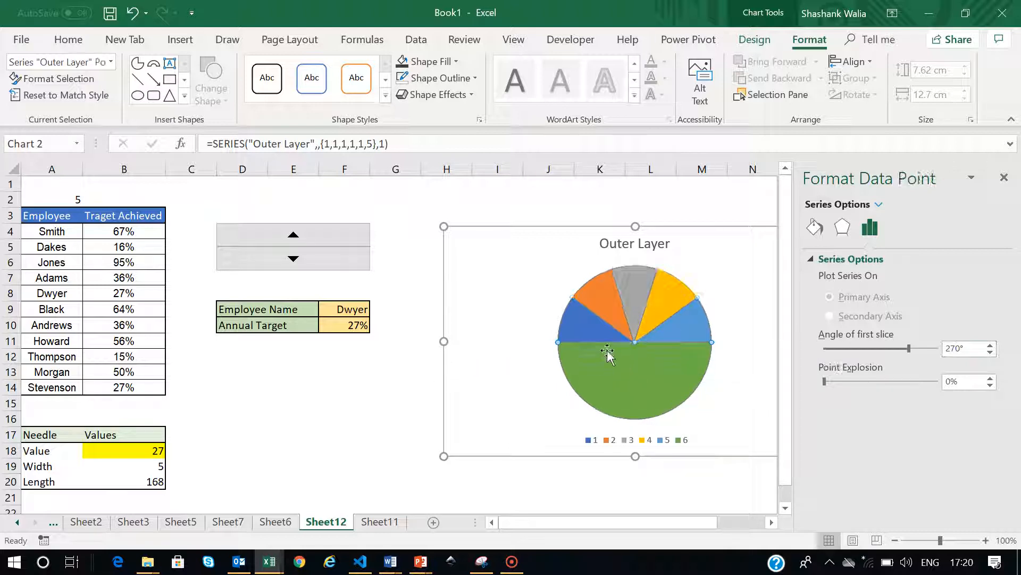
left_click(816, 228)
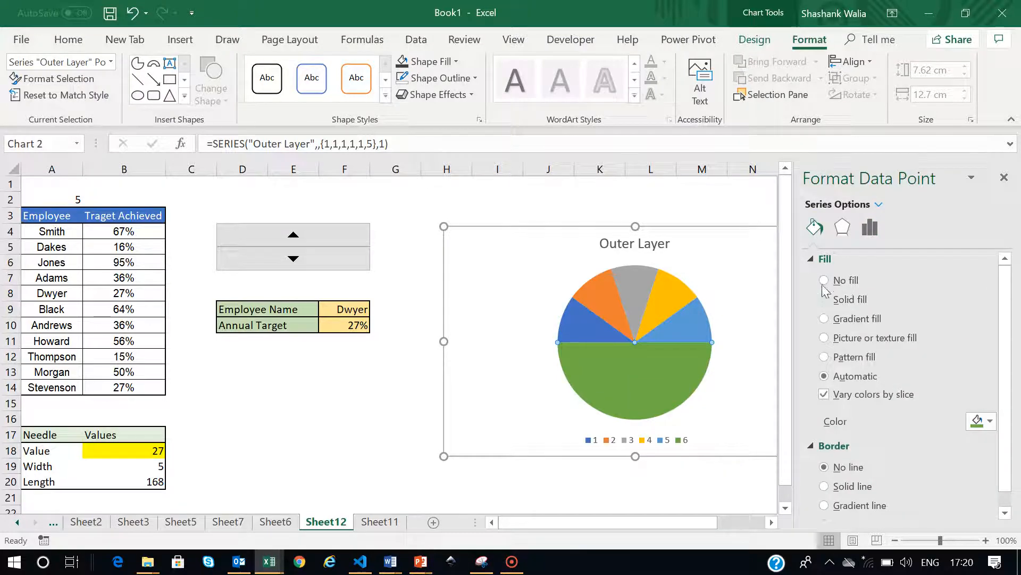
left_click(824, 281)
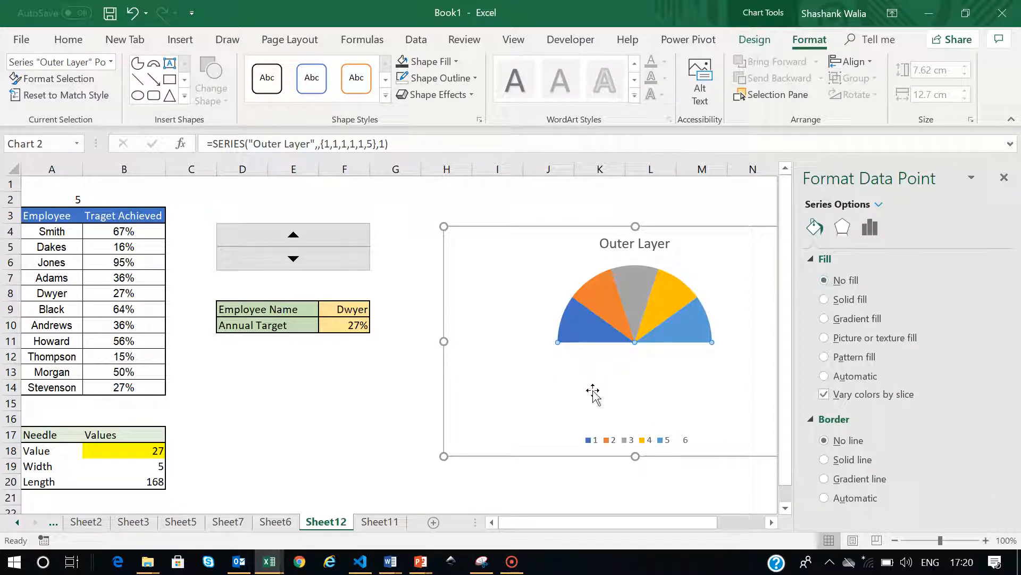
left_click(399, 388)
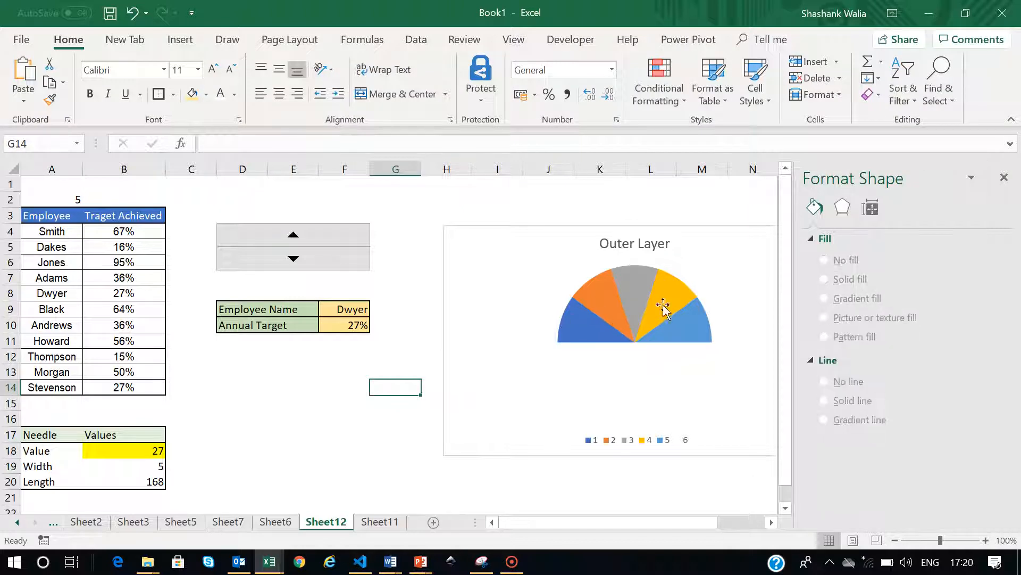
Check the slice colours of the finished gauge on Sheet6, and give the first Outer Layer slice on Sheet12 a solid red fill
mouse_move(663, 313)
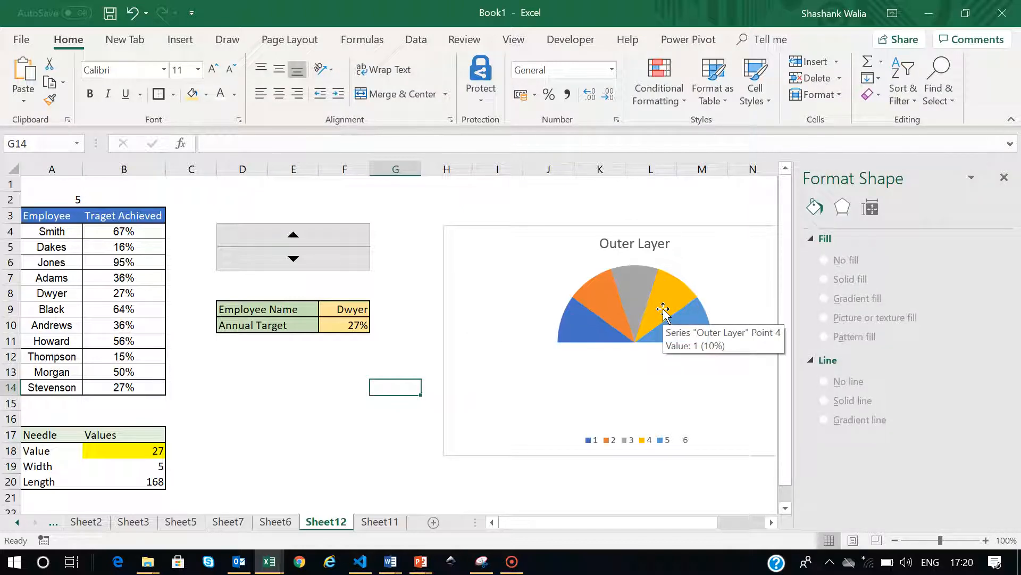
left_click(274, 521)
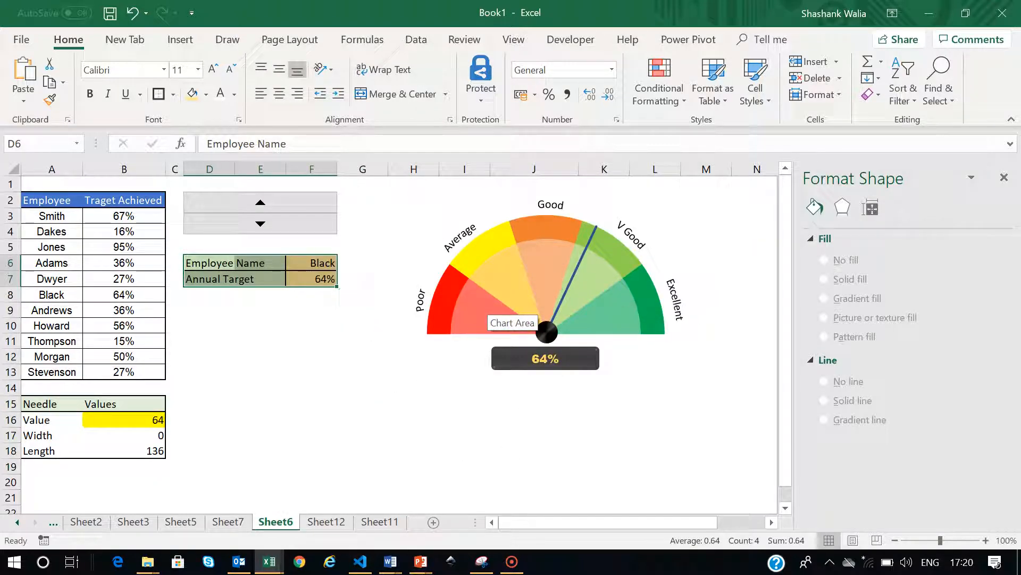
left_click(326, 521)
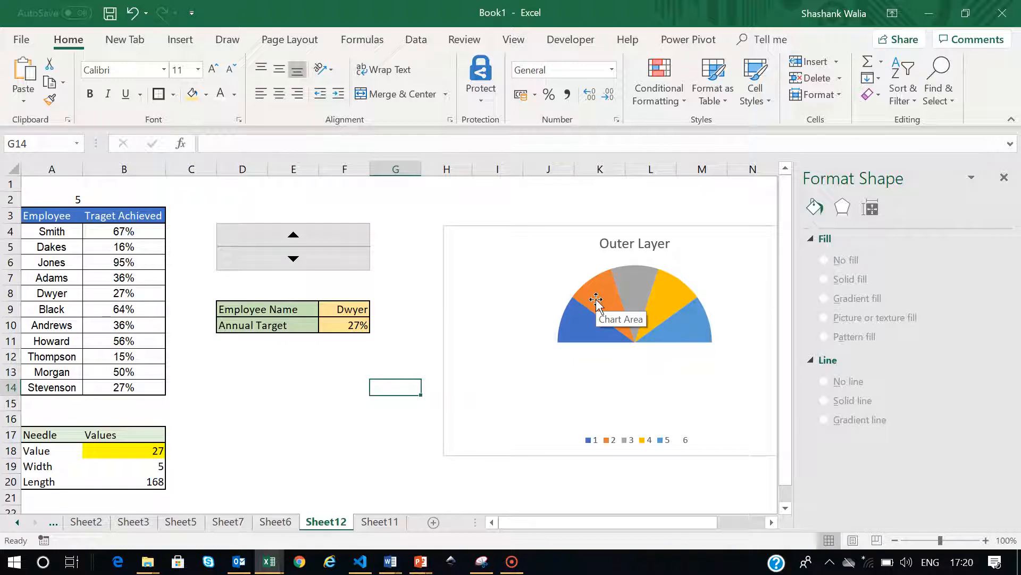
left_click(566, 325)
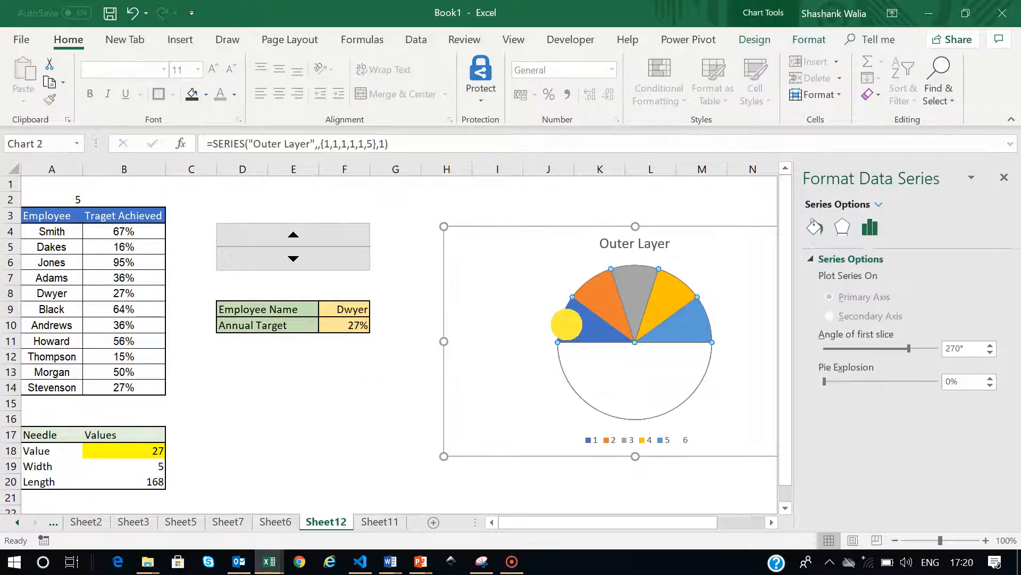
left_click(567, 325)
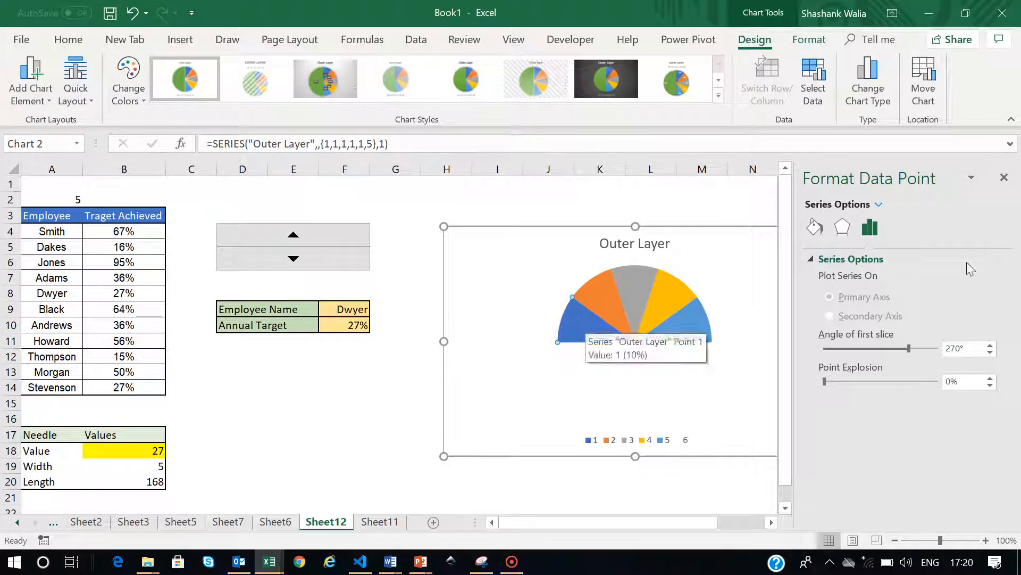
left_click(814, 228)
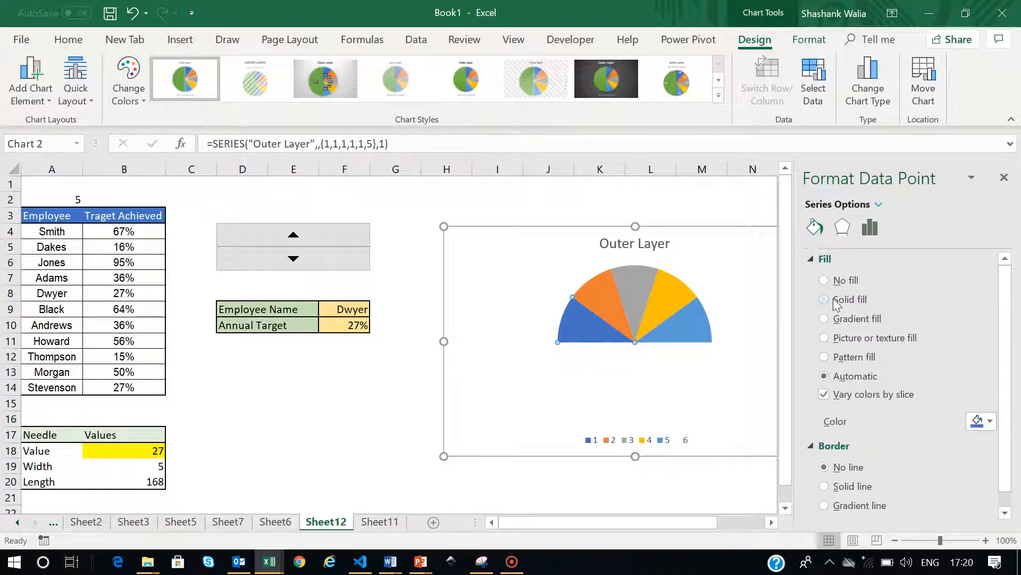
left_click(835, 299)
left_click(982, 421)
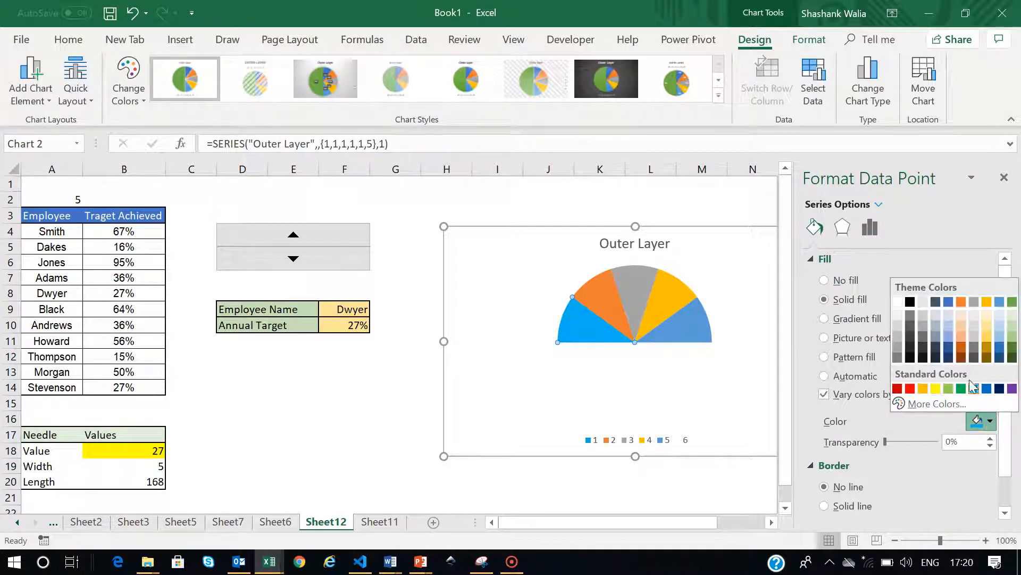
left_click(910, 388)
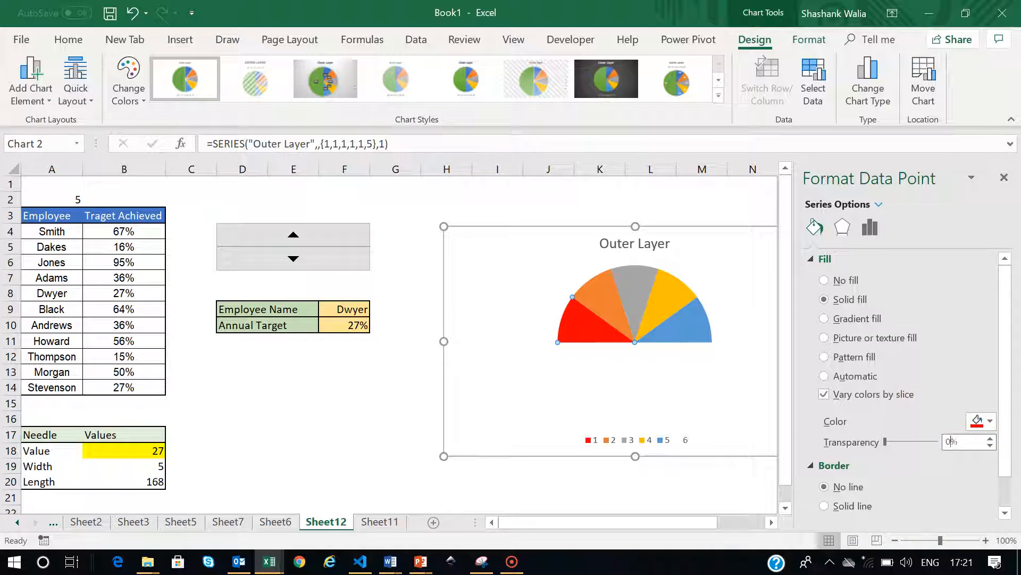
Set the red first slice's transparency to 40%, and give the second Outer Layer slice a solid orange fill with 40% transparency
type("40")
key("Return")
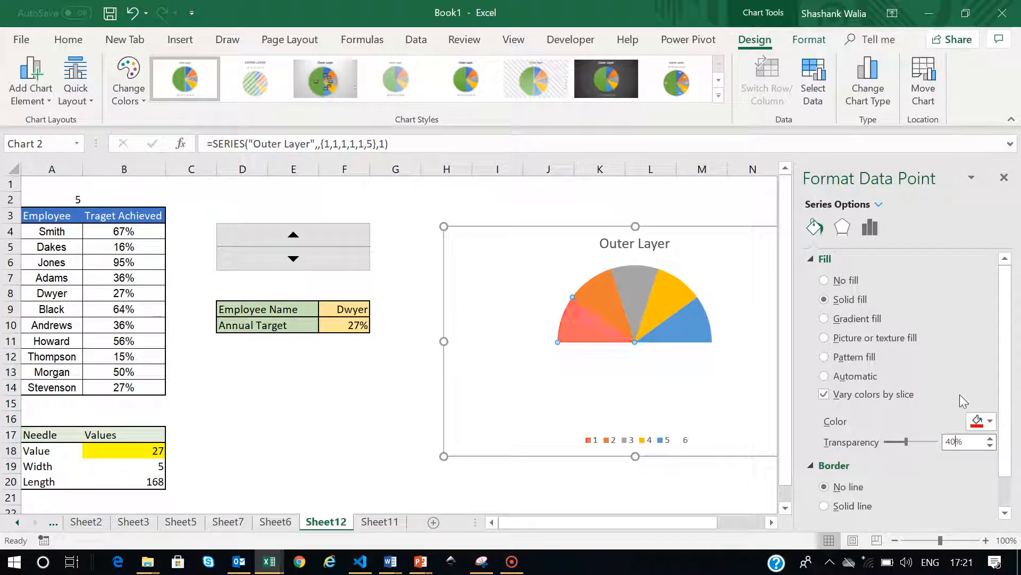
left_click(597, 296)
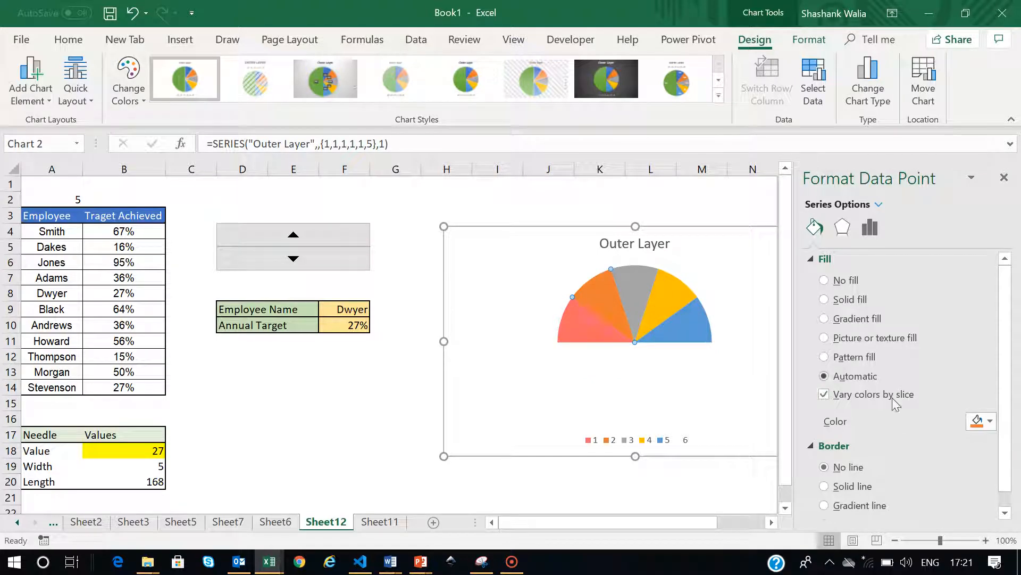
left_click(981, 422)
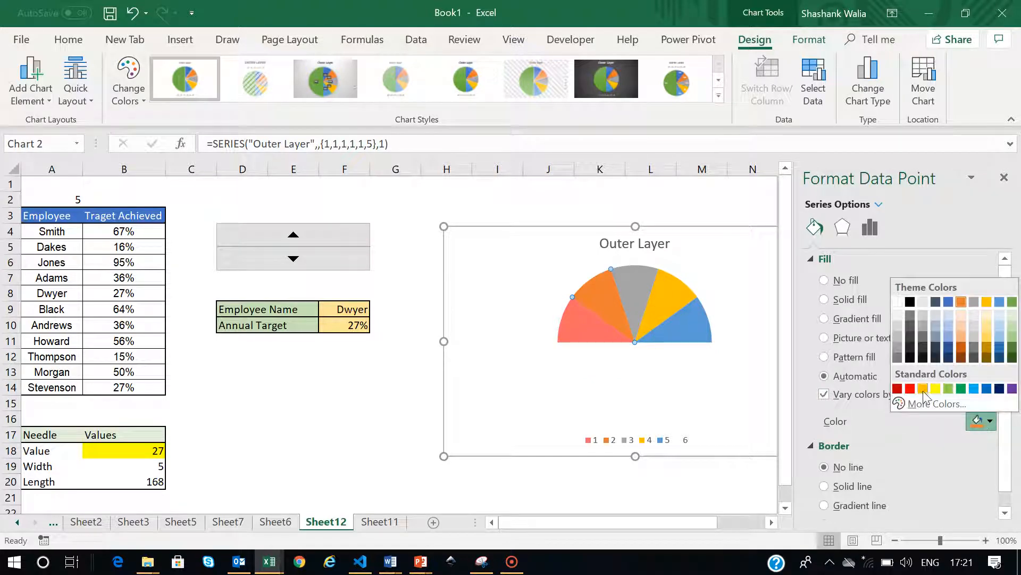
left_click(924, 390)
left_click(948, 442)
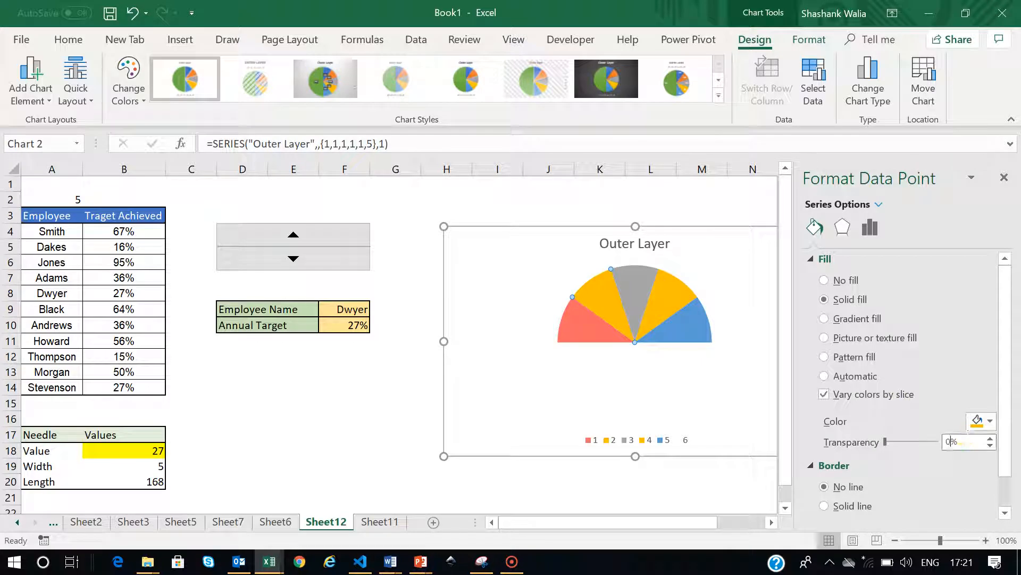
key("Return")
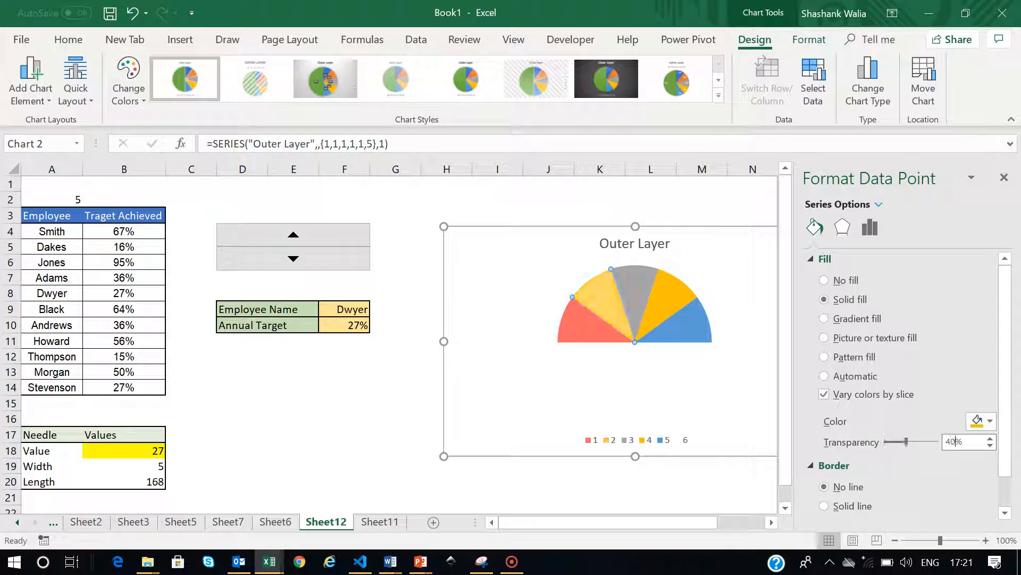
Give the third Outer Layer slice a solid yellow fill with 40% transparency
left_click(646, 296)
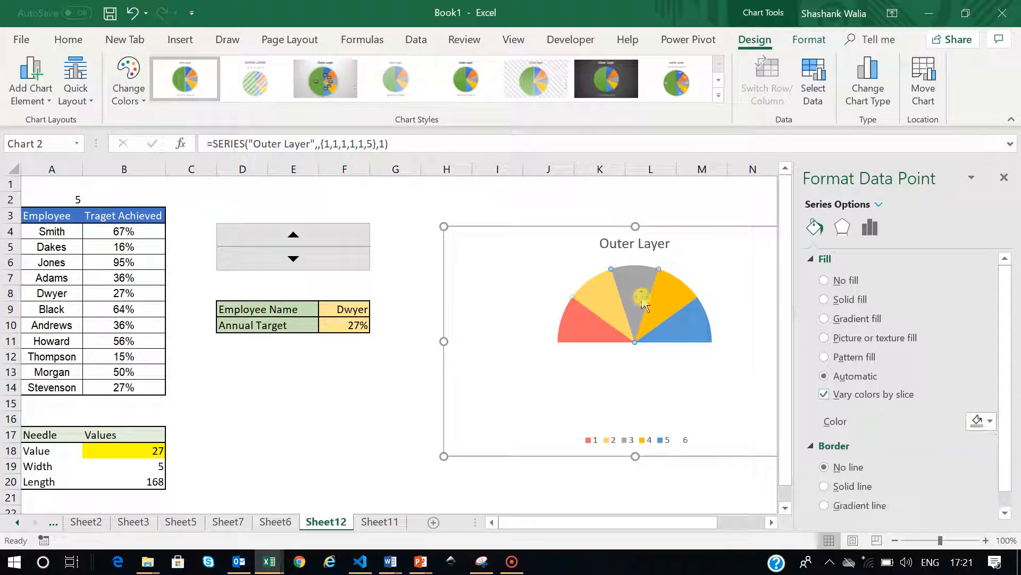
left_click(983, 421)
left_click(940, 391)
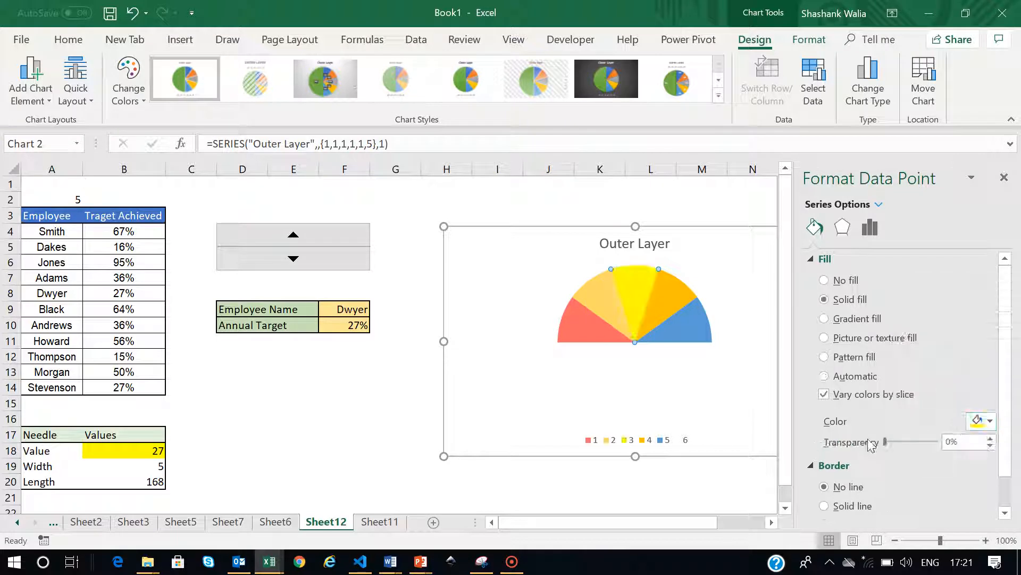
double_click(952, 441)
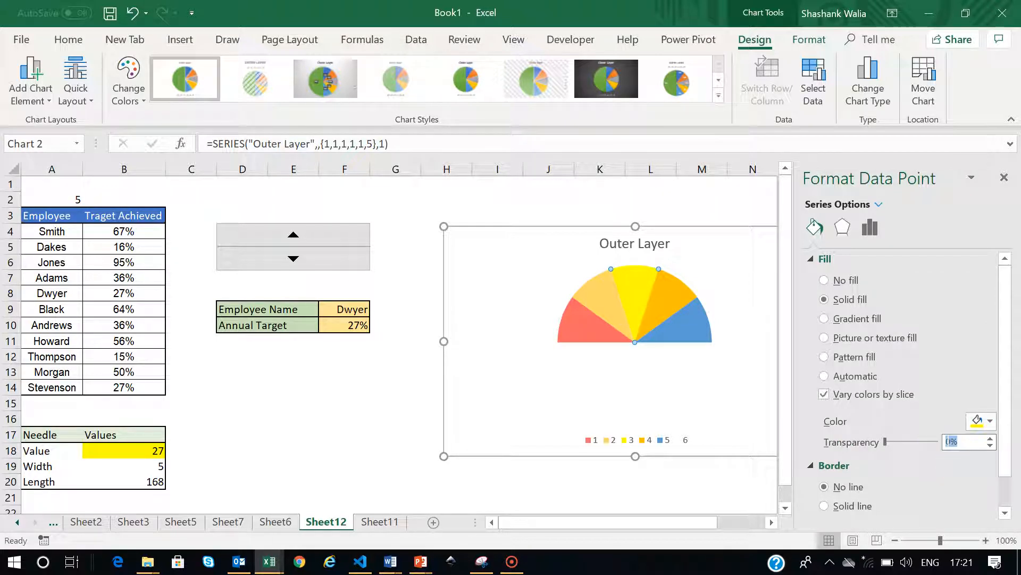
type("40")
key("Return")
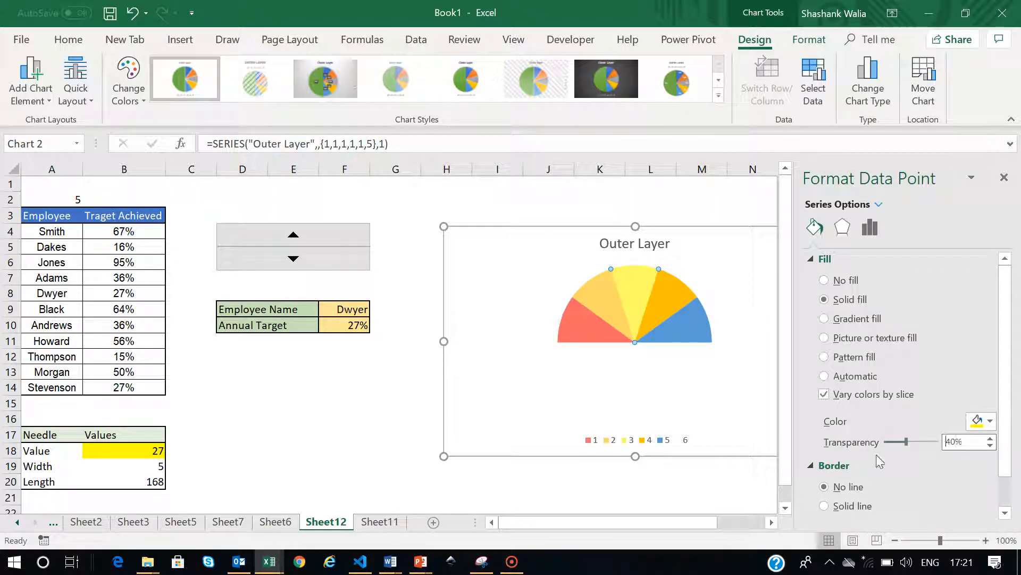
Give the fourth Outer Layer slice a solid light green fill with 40% transparency
left_click(664, 305)
left_click(982, 418)
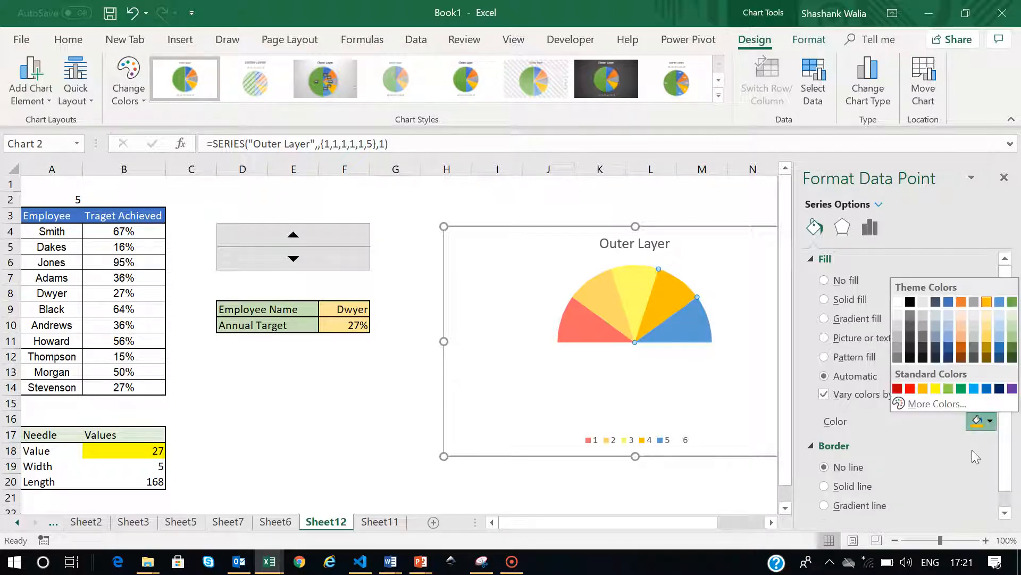
left_click(949, 389)
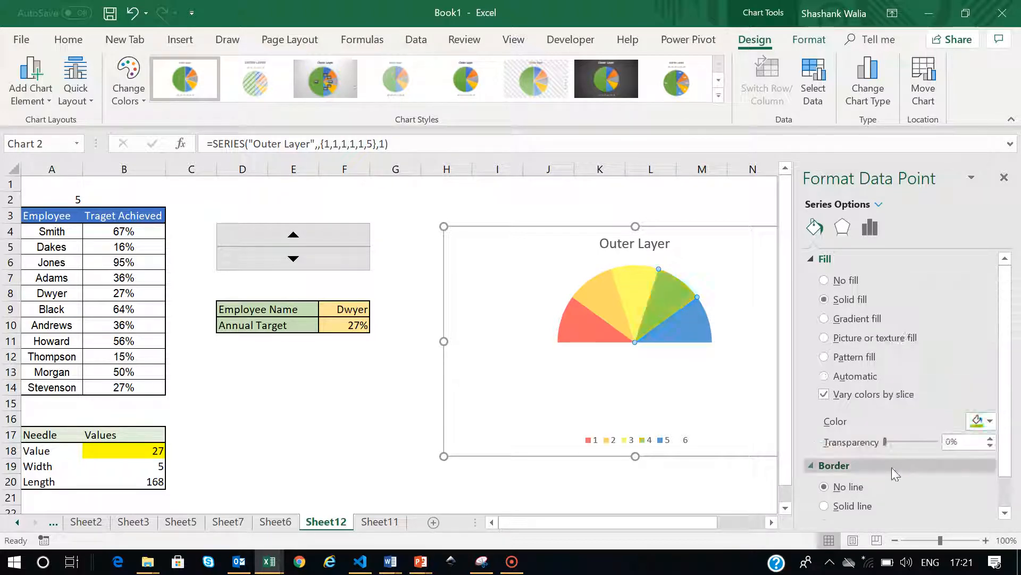
left_click(946, 442)
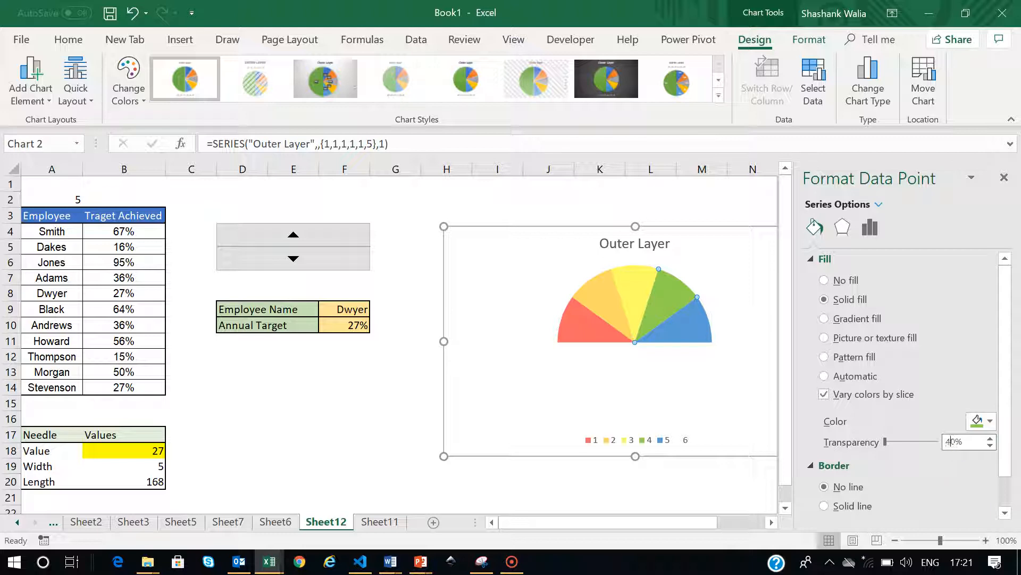
type("4")
key("Return")
Give the fifth Outer Layer slice a solid dark green fill with 40% transparency and deselect the chart
left_click(683, 330)
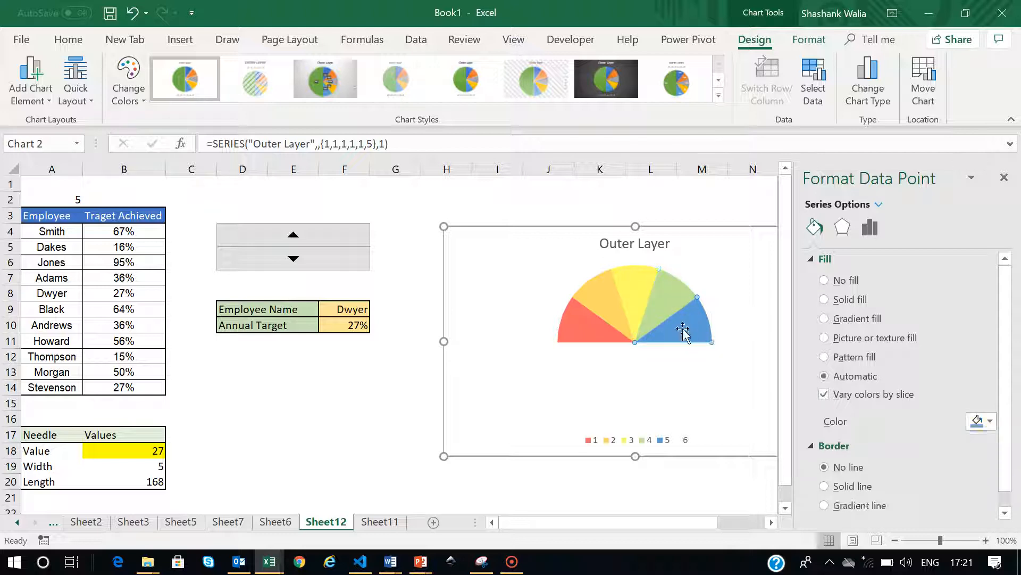
left_click(978, 426)
left_click(963, 386)
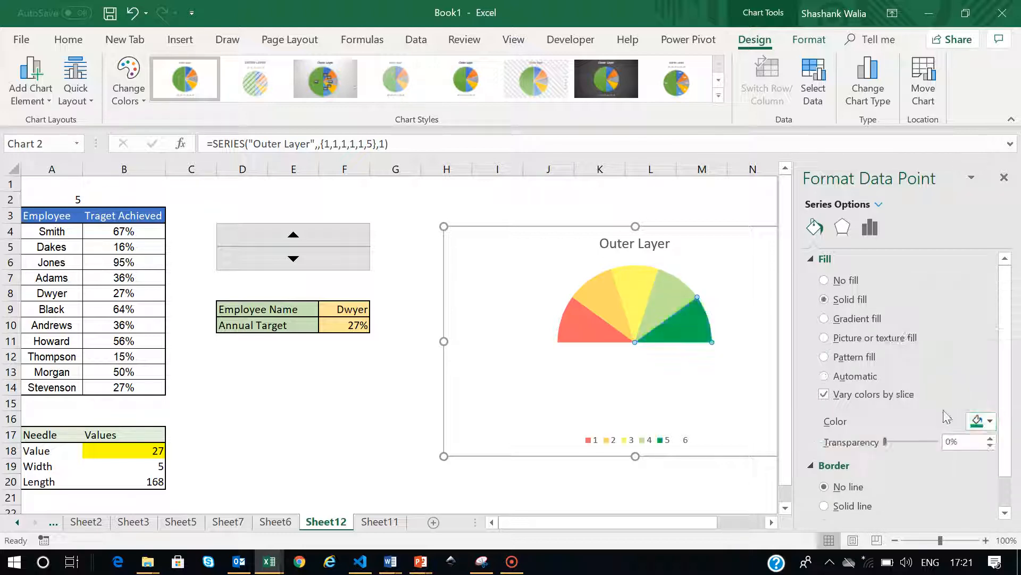
left_click(947, 441)
type("4")
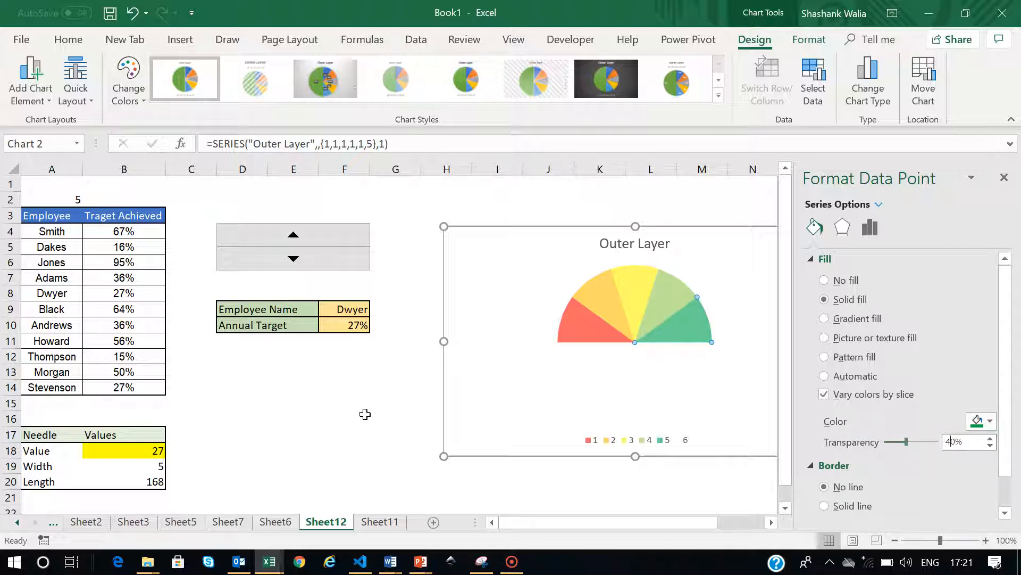
left_click(366, 414)
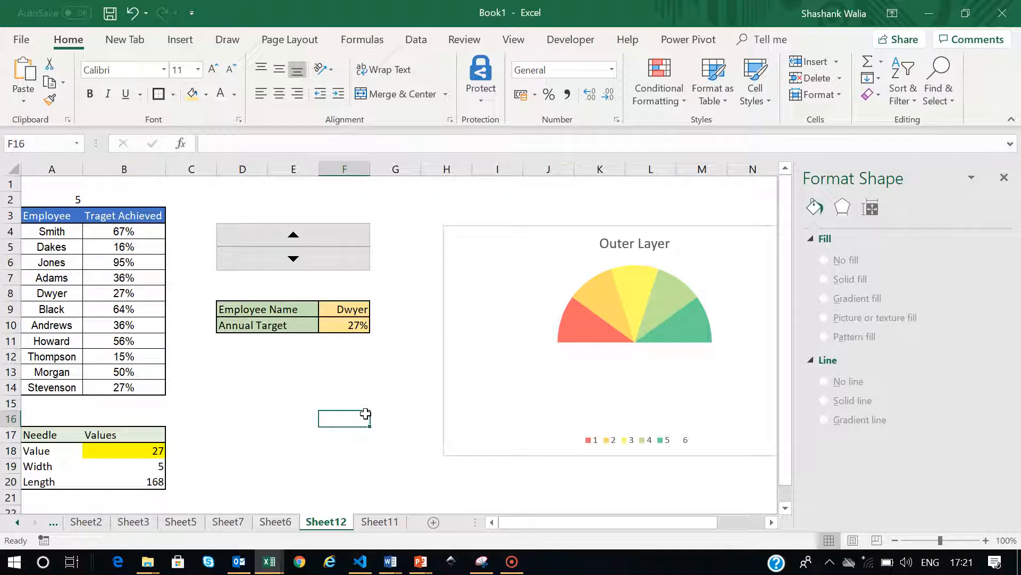
Add a second data series named Inner with the values {1,1,1,1,1,5} to the gauge chart
left_click(633, 284)
right_click(634, 286)
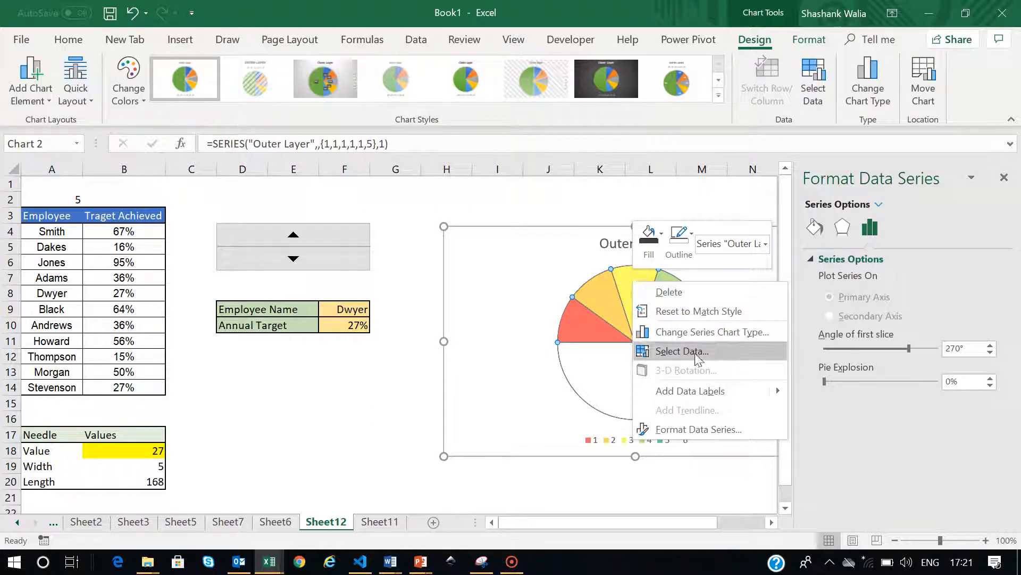
left_click(695, 352)
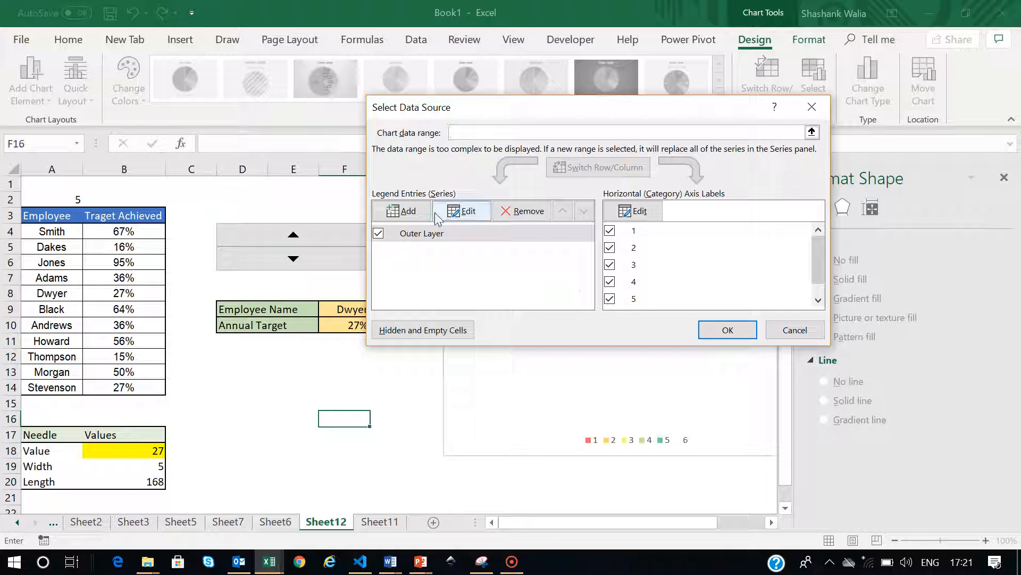
left_click(407, 211)
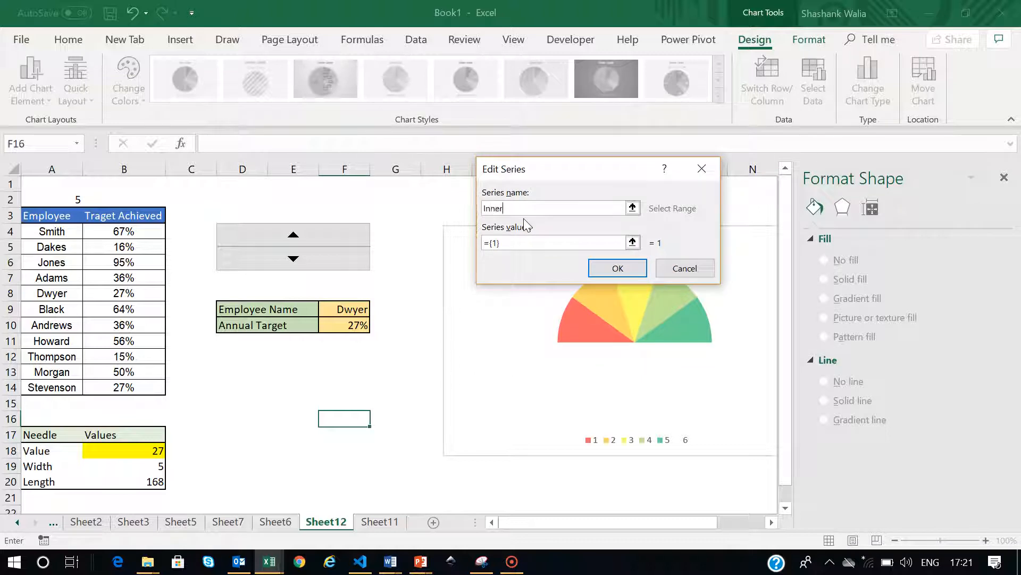
left_click(502, 243)
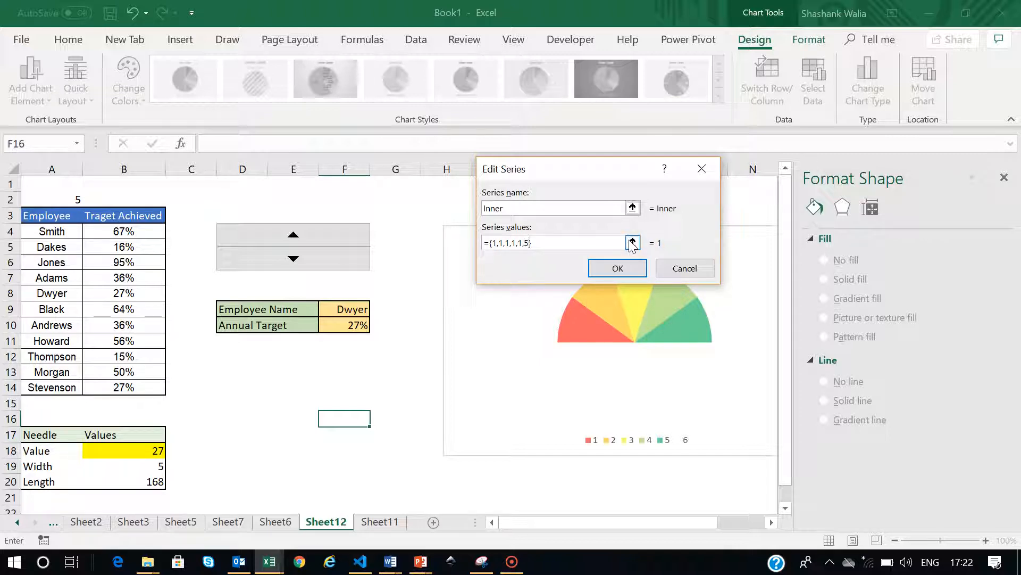
left_click(617, 268)
left_click(726, 330)
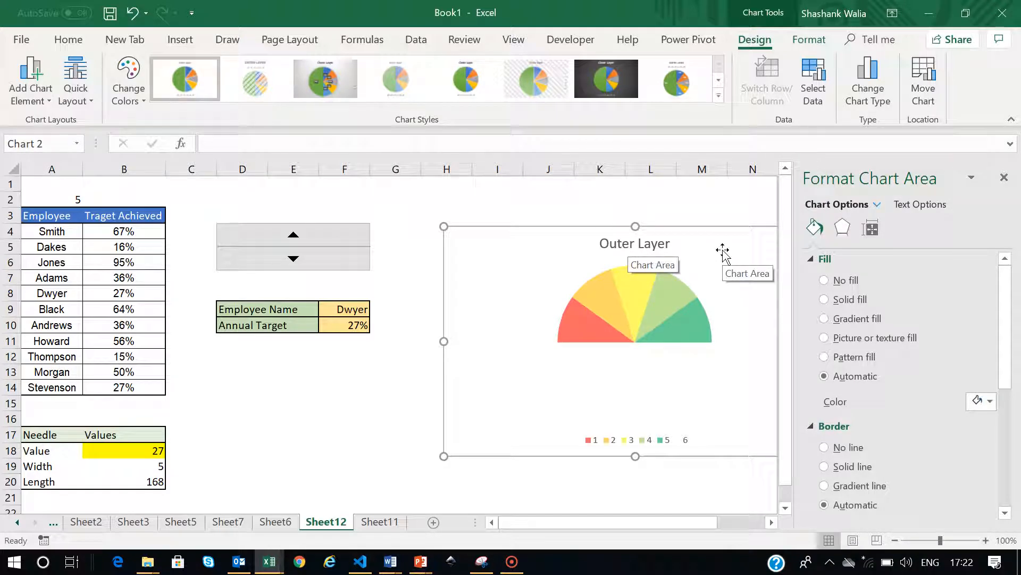
Change the Inner series to a Doughnut chart plotted on the secondary axis, keeping Outer Layer as a Pie
left_click(617, 284)
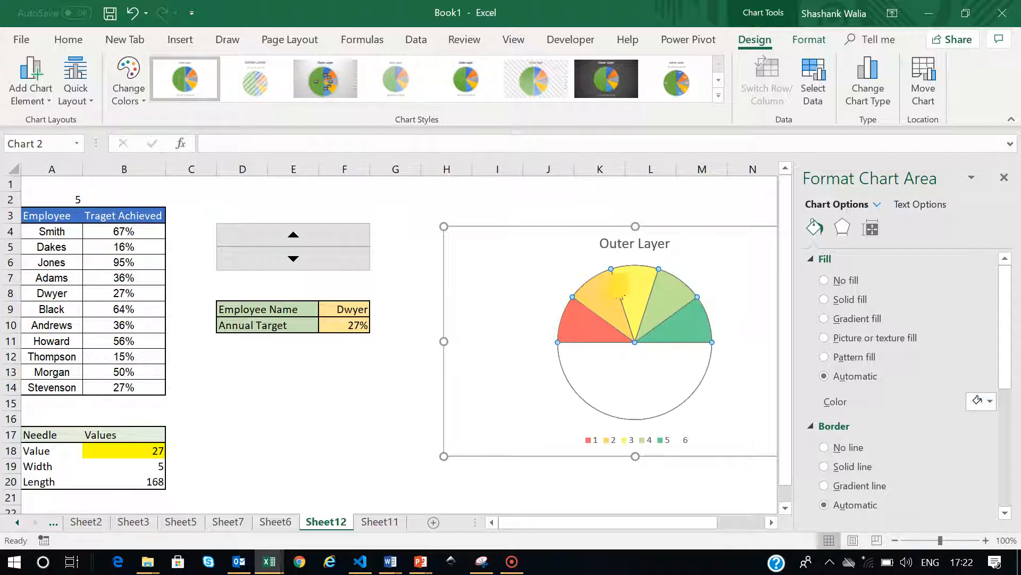
right_click(635, 291)
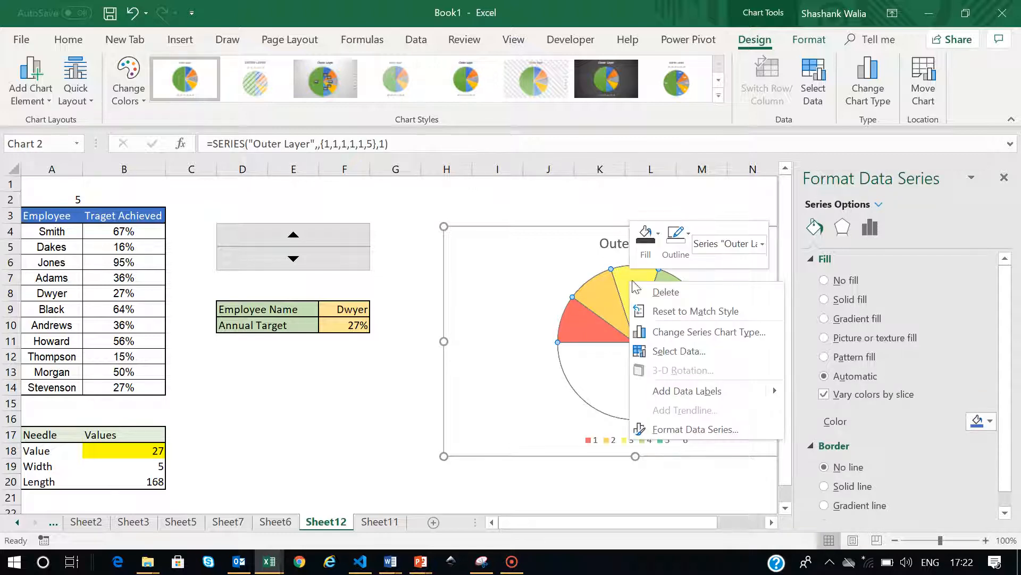
left_click(693, 332)
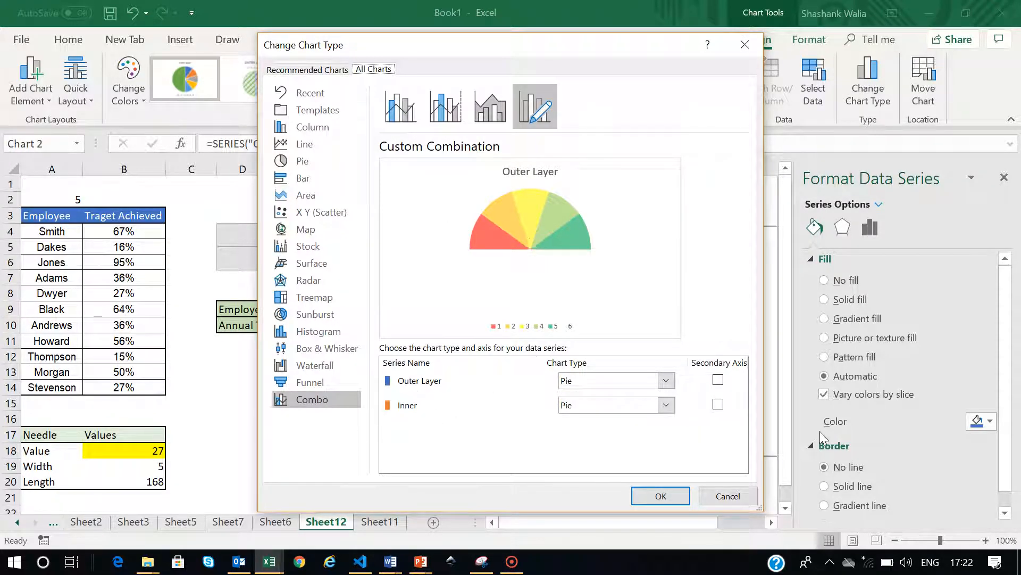
left_click(666, 406)
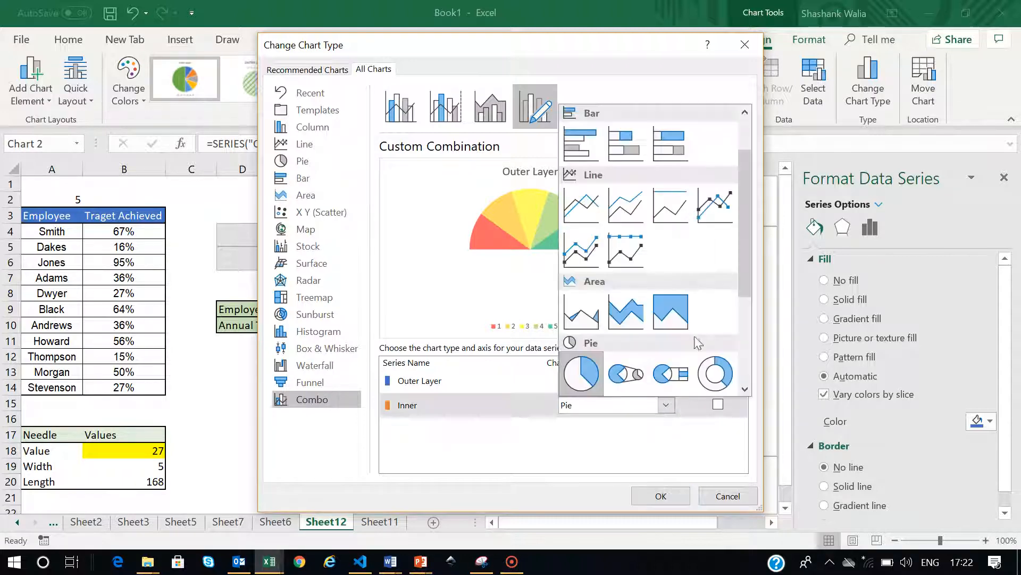
left_click(716, 374)
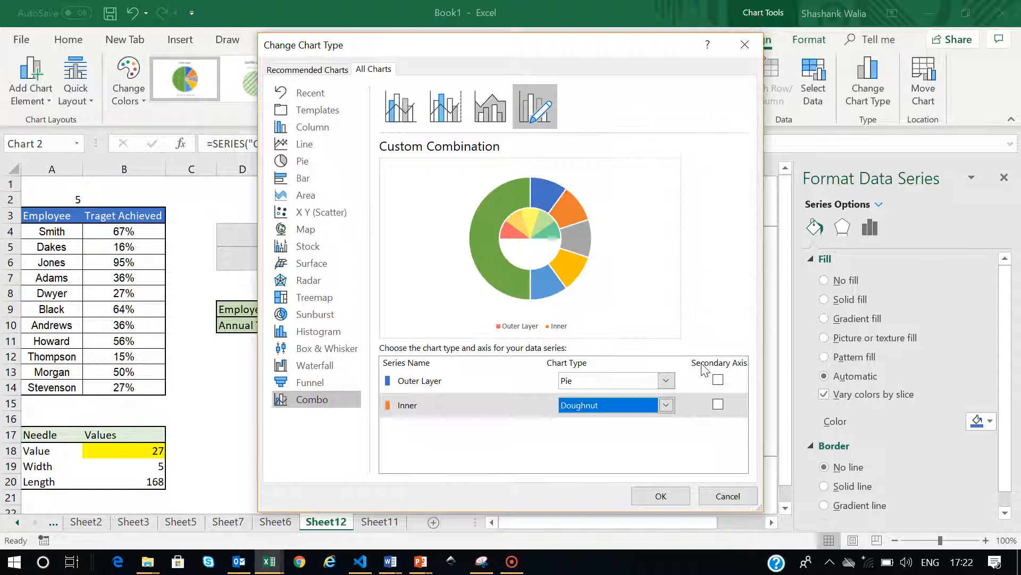
left_click(718, 405)
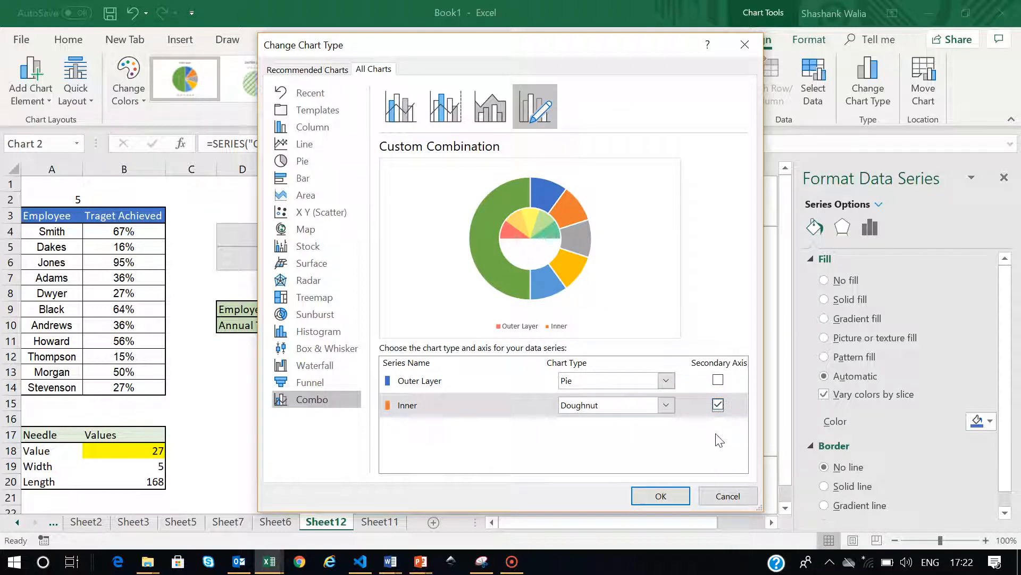
left_click(661, 496)
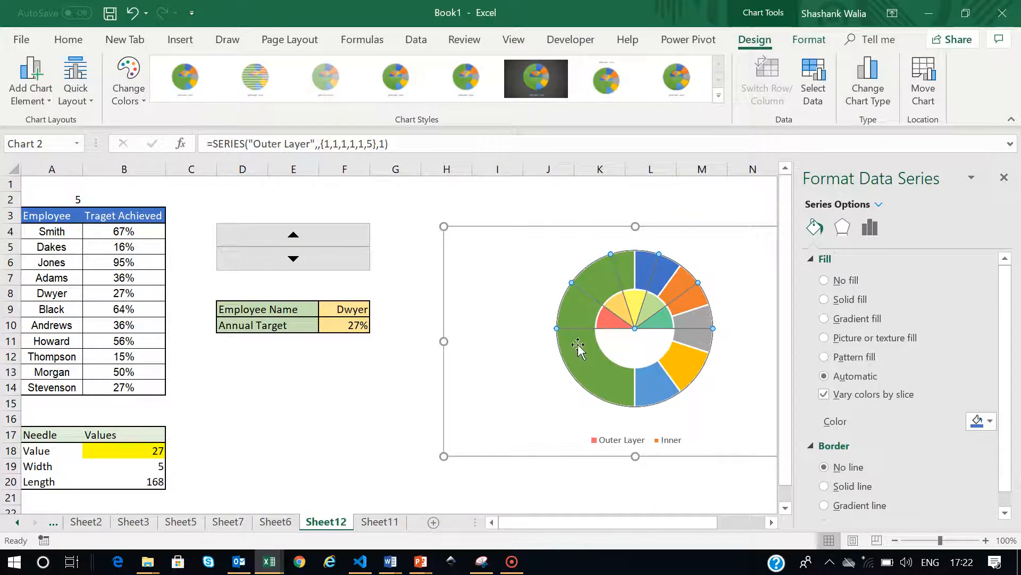
left_click(381, 376)
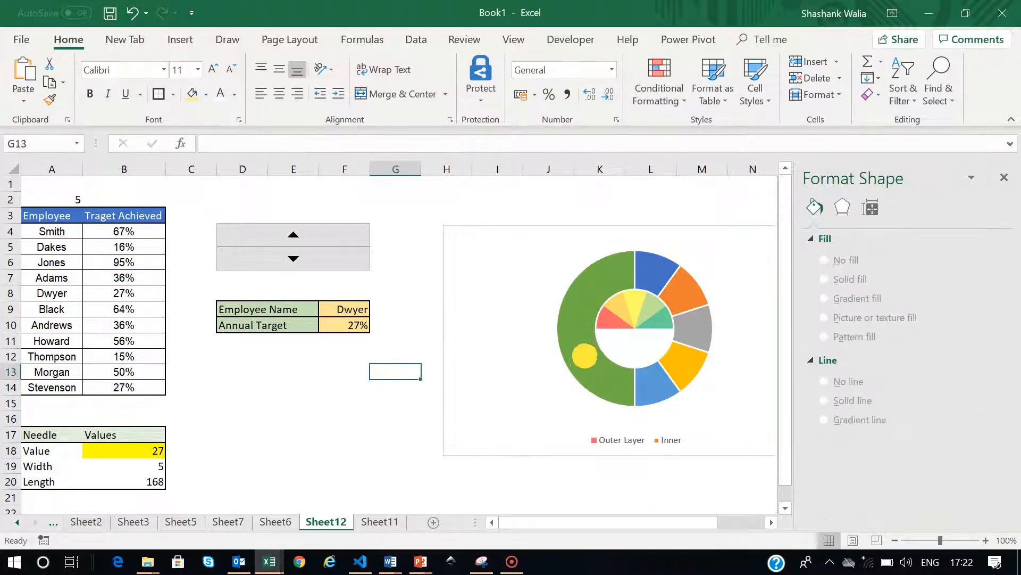
Set the Inner doughnut series' angle of first slice to 270°
left_click(584, 355)
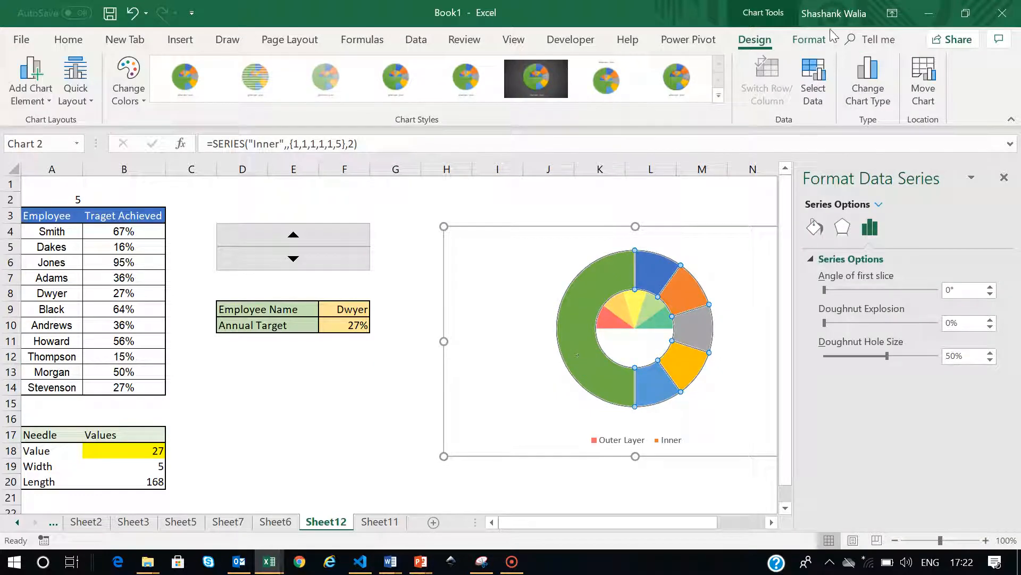
left_click(811, 39)
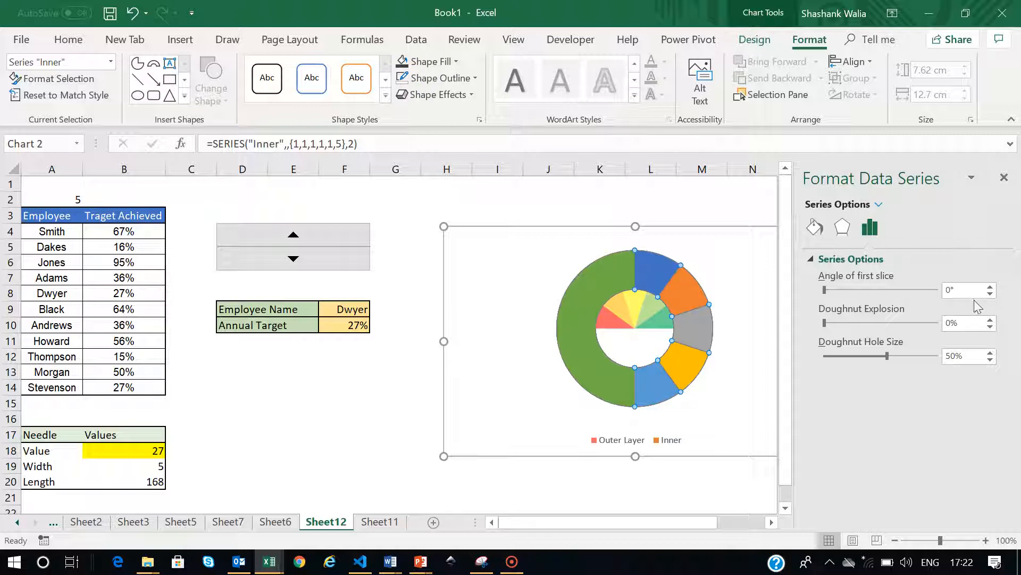
left_click(947, 290)
key("Return")
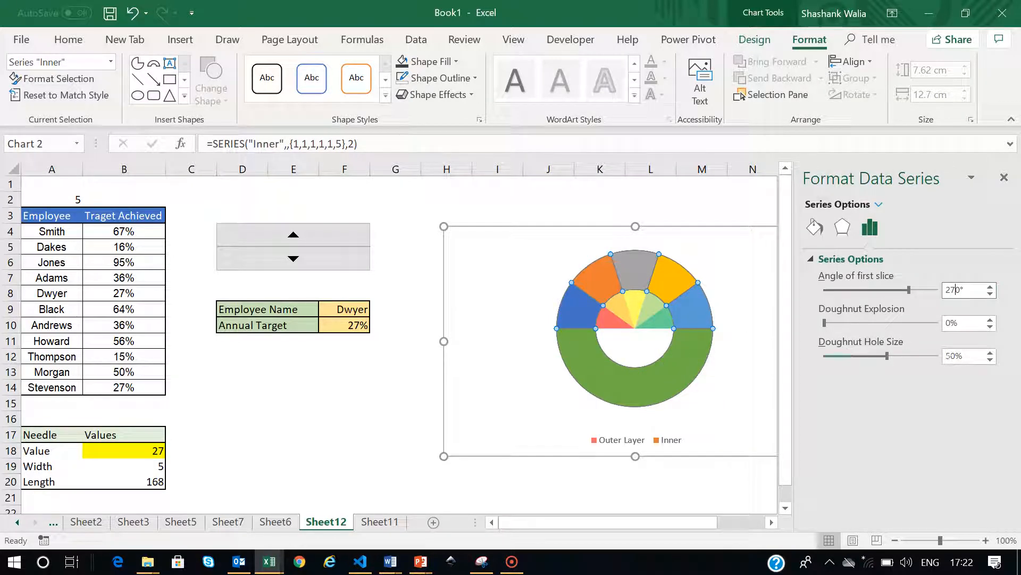
Set the Inner series' doughnut hole size to 80% and compare the ring with the finished gauge on Sheet6
left_click(947, 355)
key("BackSpace")
type("8")
key("Return")
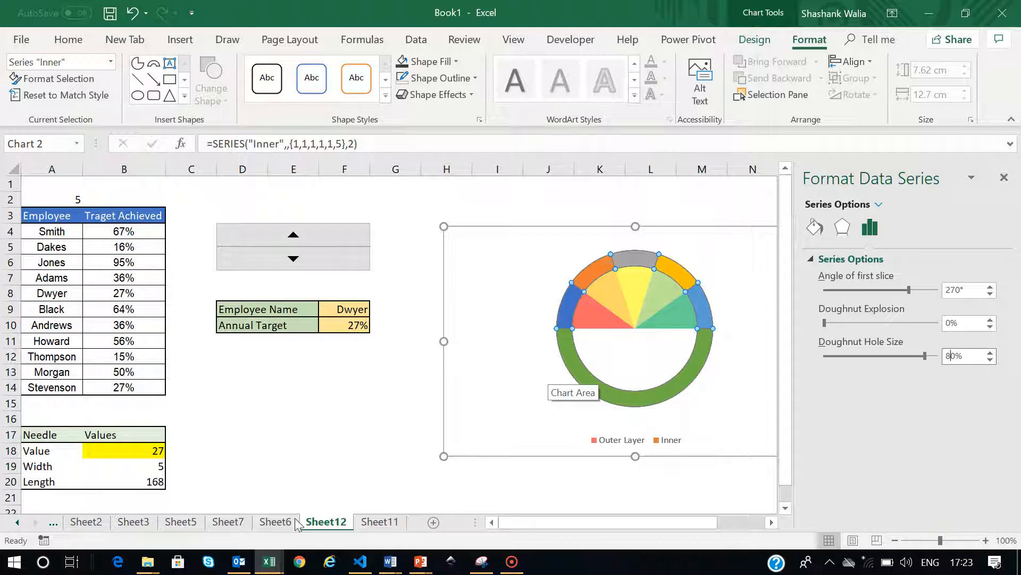
left_click(275, 521)
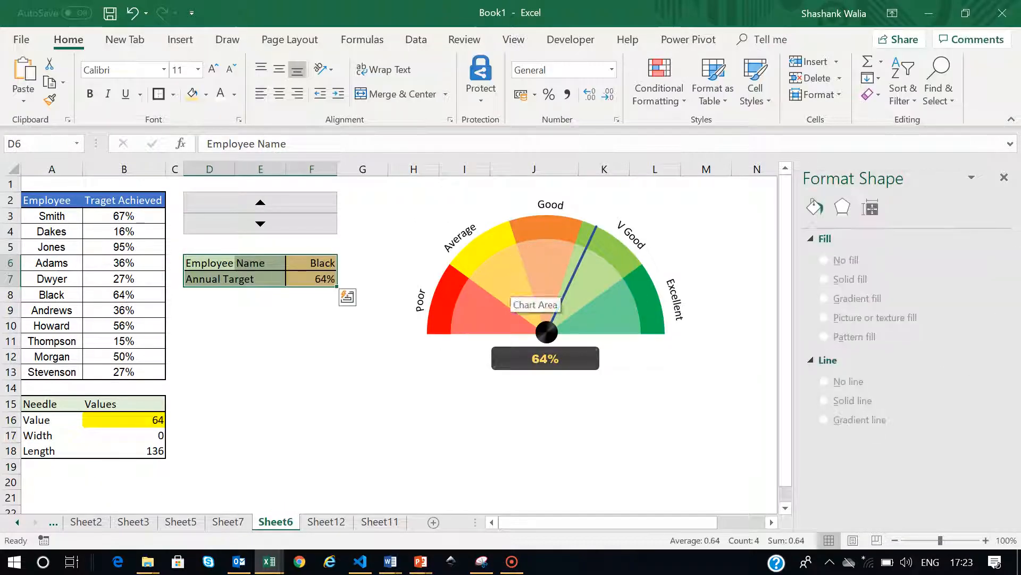
left_click(326, 521)
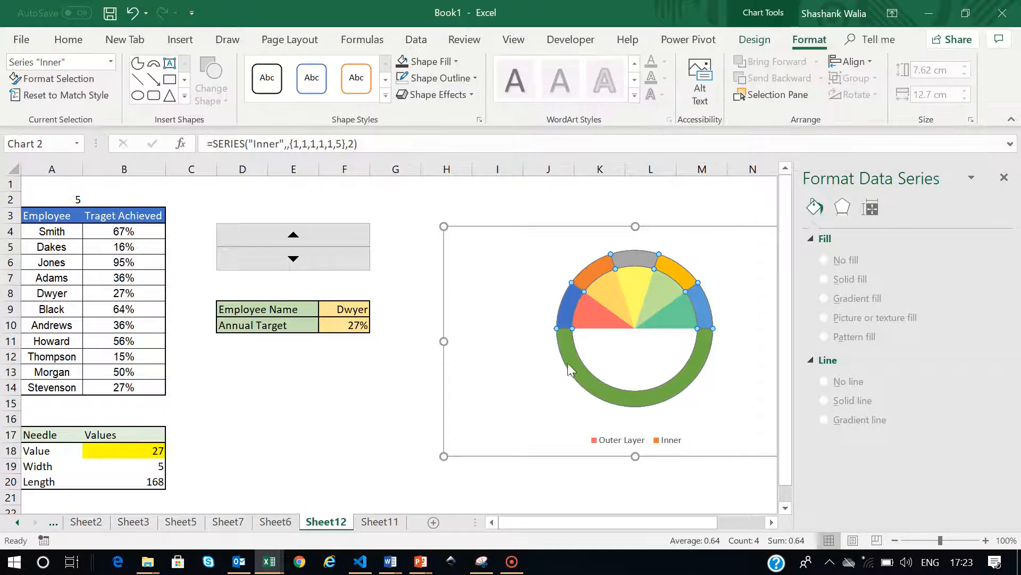
Remove the fill from the large lower-half segment of the Inner doughnut ring
left_click(565, 347)
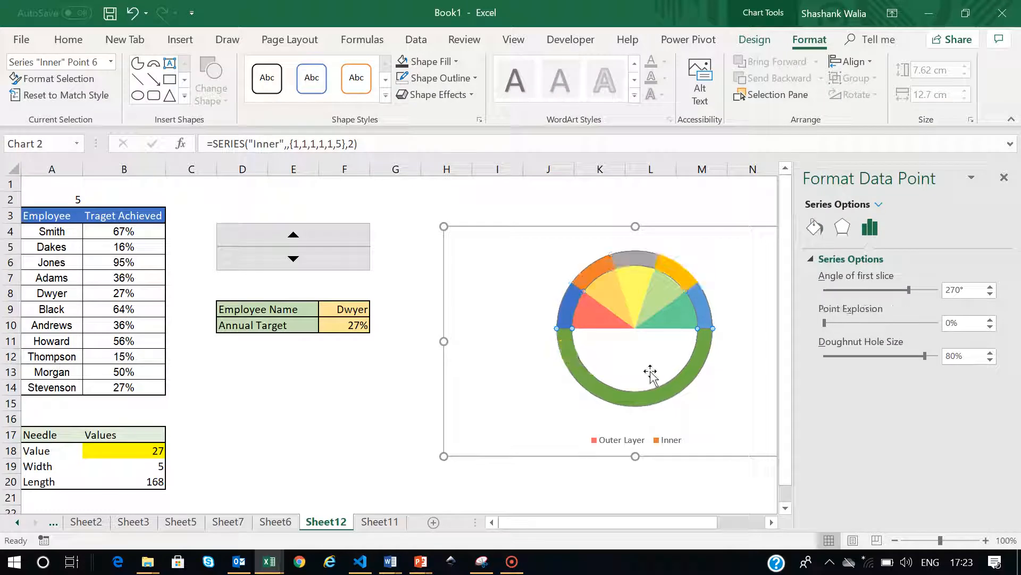
left_click(814, 227)
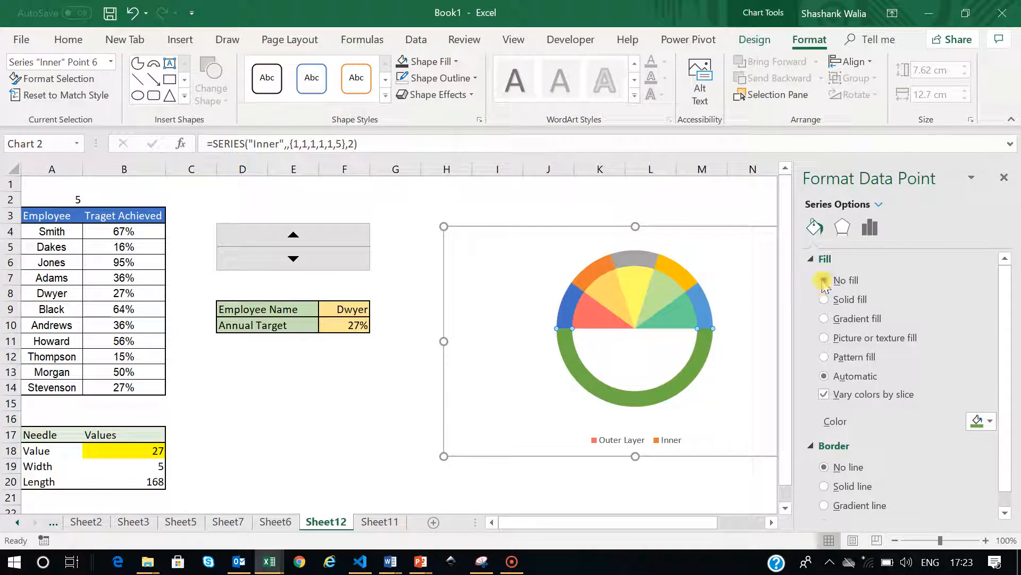
left_click(825, 281)
Fill the Inner ring's first segment with solid red and its second segment with standard orange
left_click(566, 311)
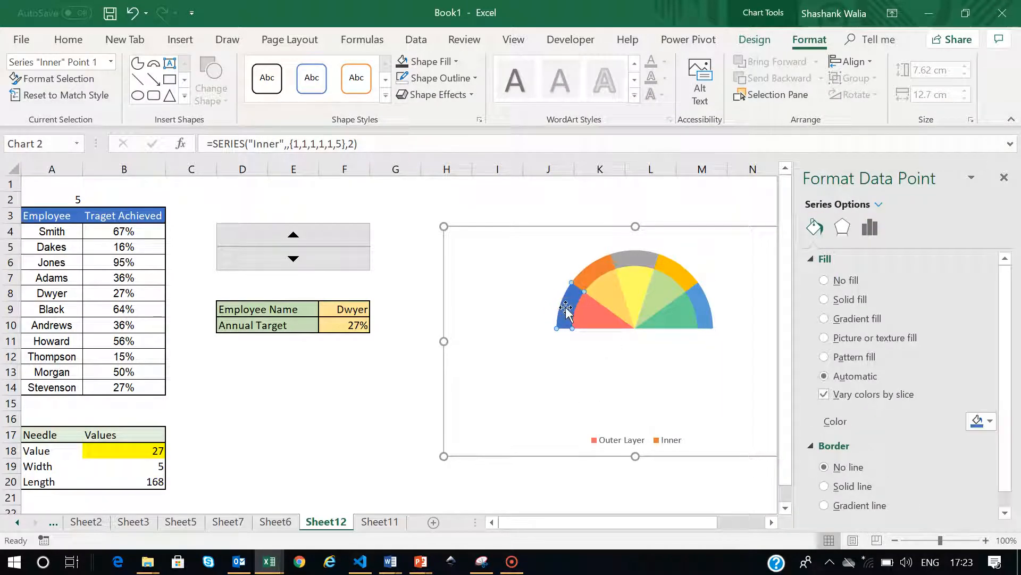
left_click(835, 299)
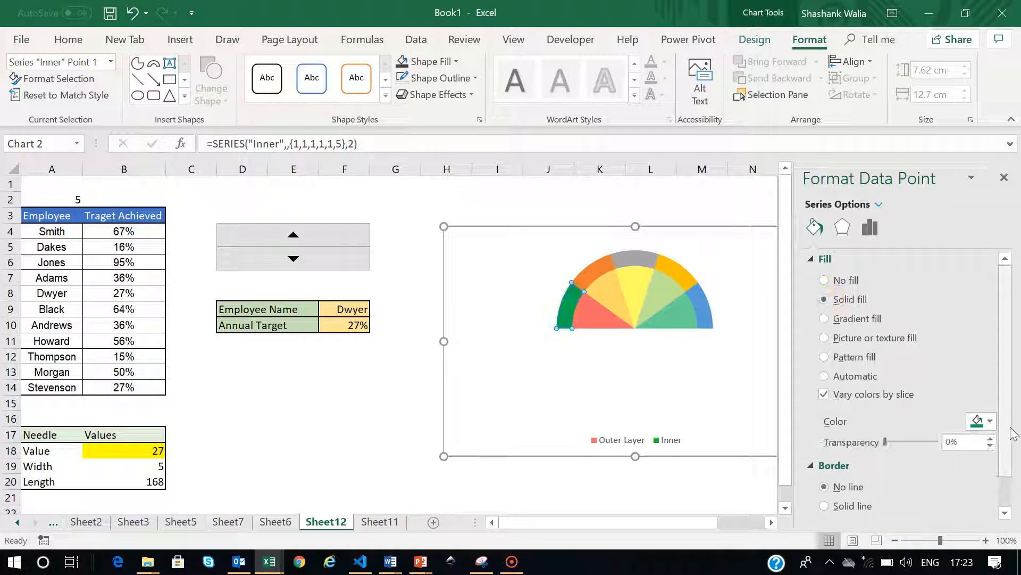
left_click(984, 421)
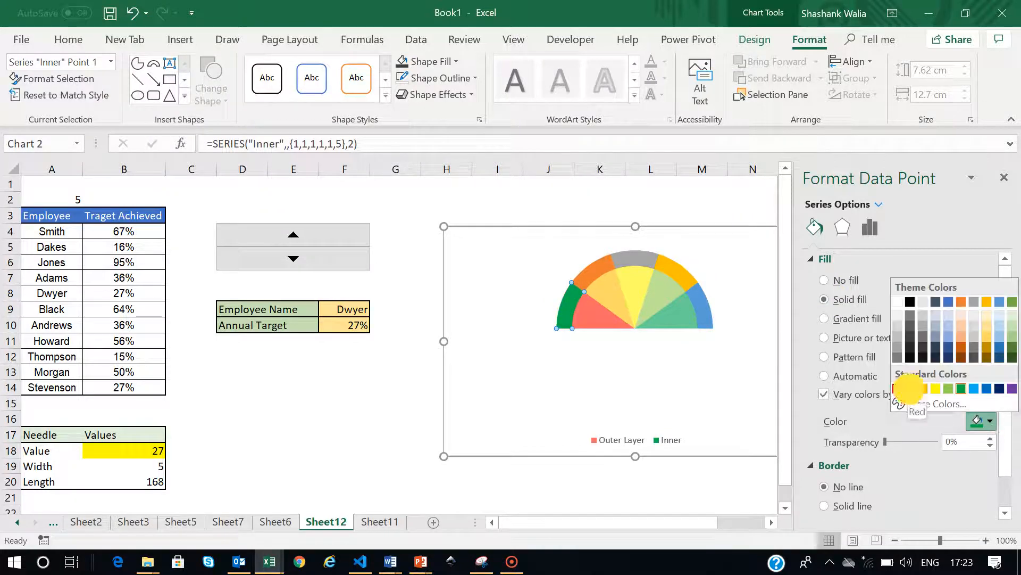
left_click(909, 390)
key("ctrl+z")
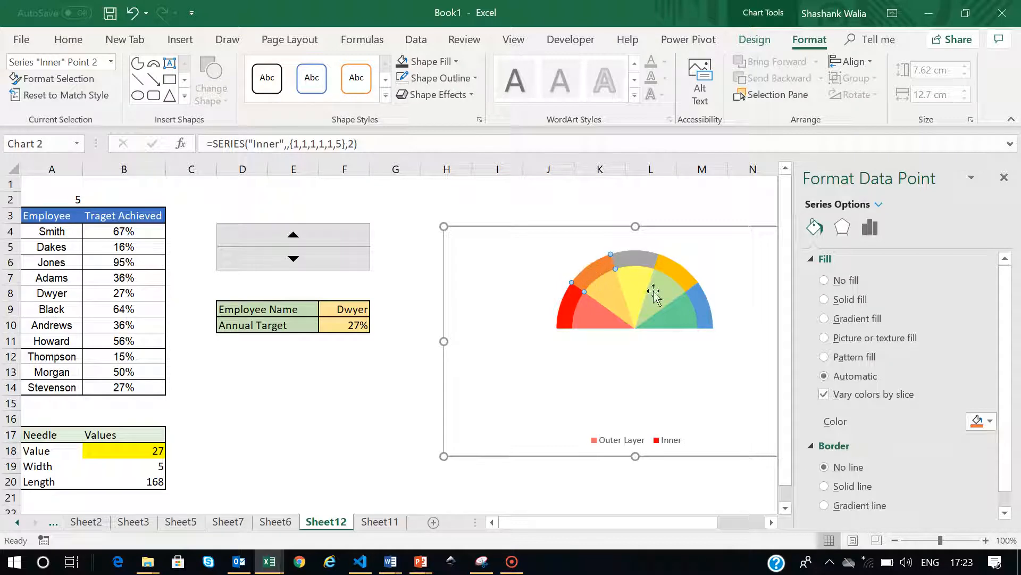
left_click(982, 421)
left_click(937, 390)
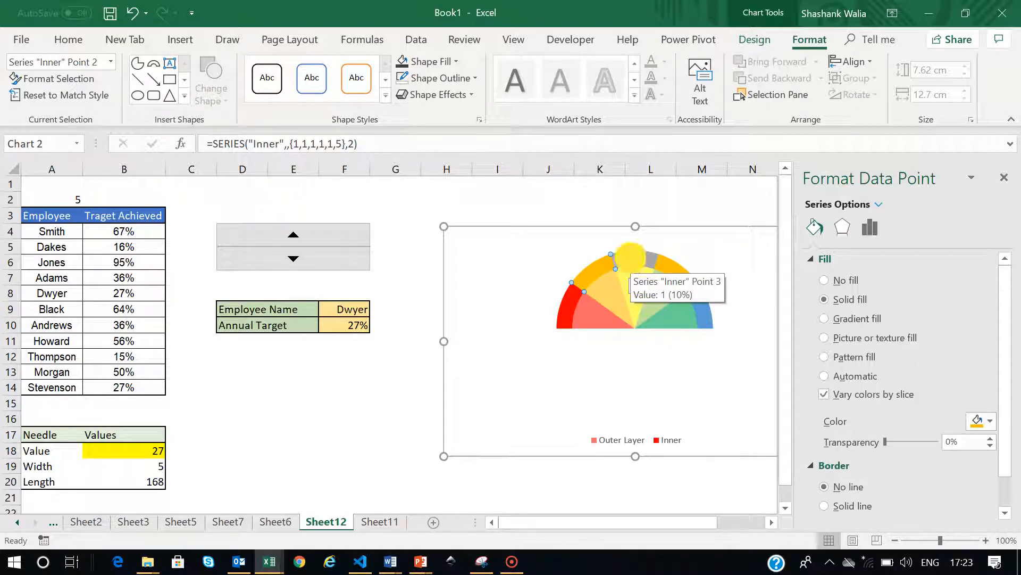
Fill the Inner ring's third segment with yellow and its fourth segment with light green
left_click(631, 258)
left_click(982, 422)
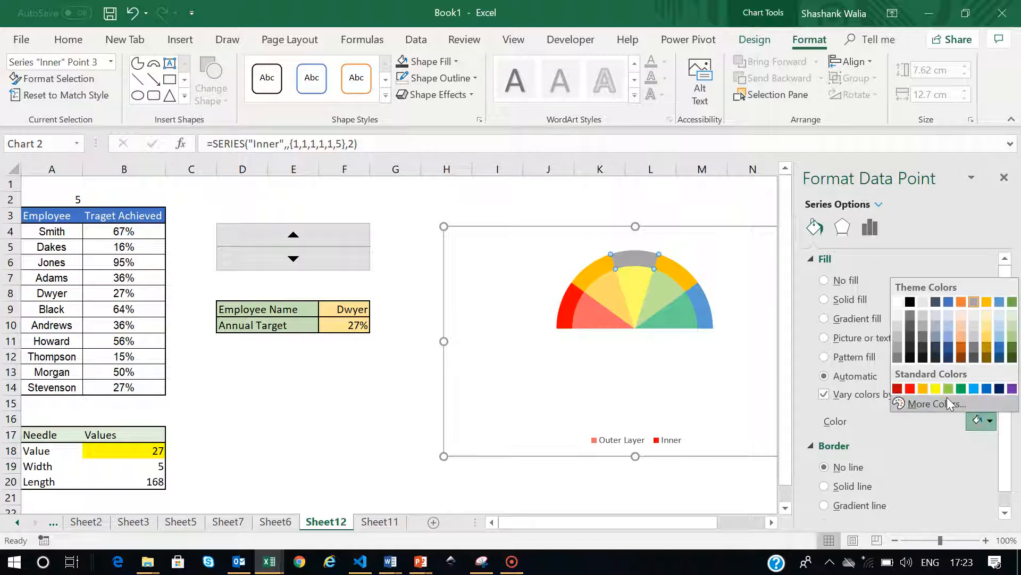
left_click(937, 389)
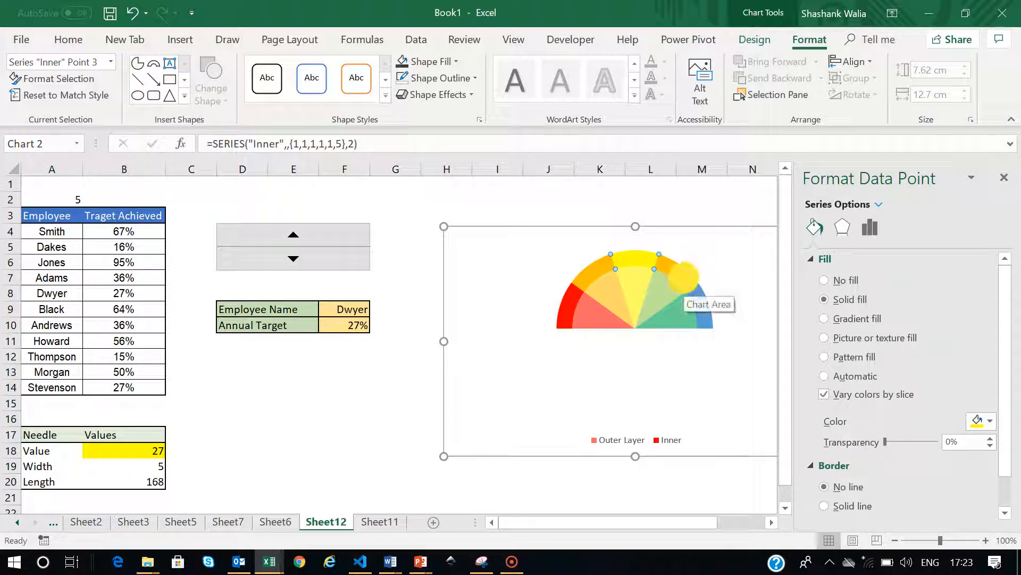
left_click(685, 285)
left_click(990, 420)
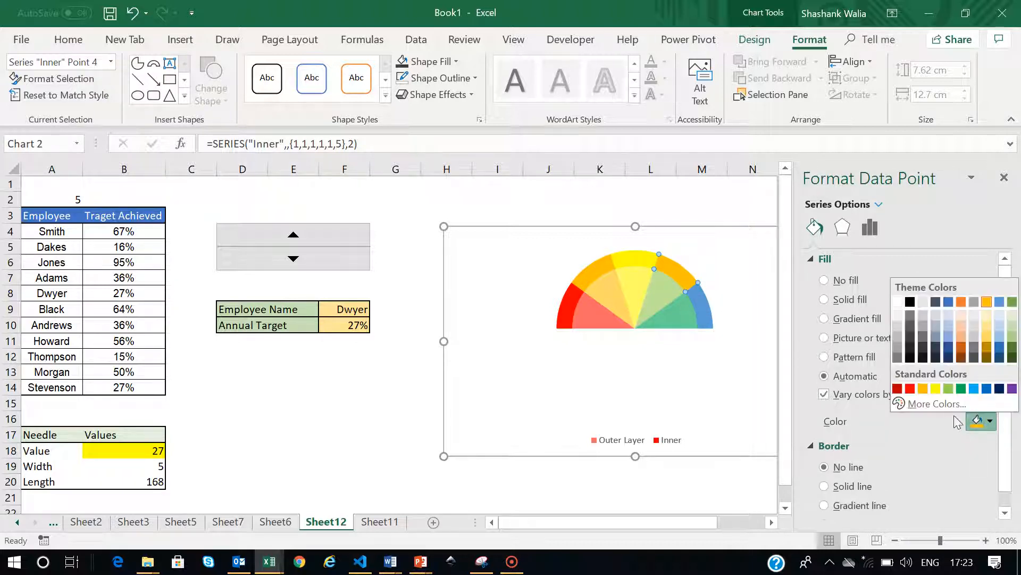
left_click(949, 389)
Fill the Inner ring's fifth segment with standard green and deselect the chart
left_click(708, 312)
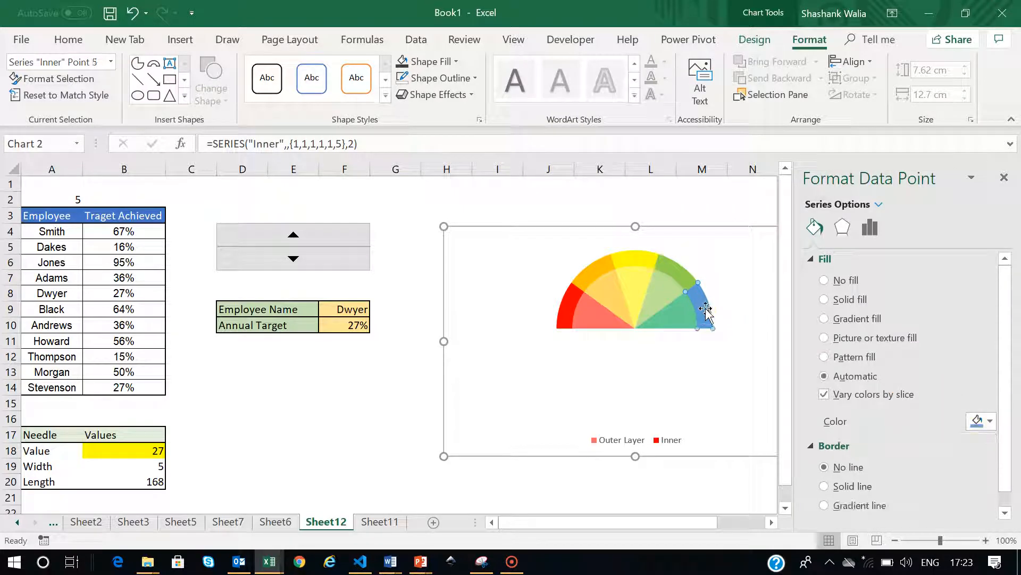
left_click(983, 421)
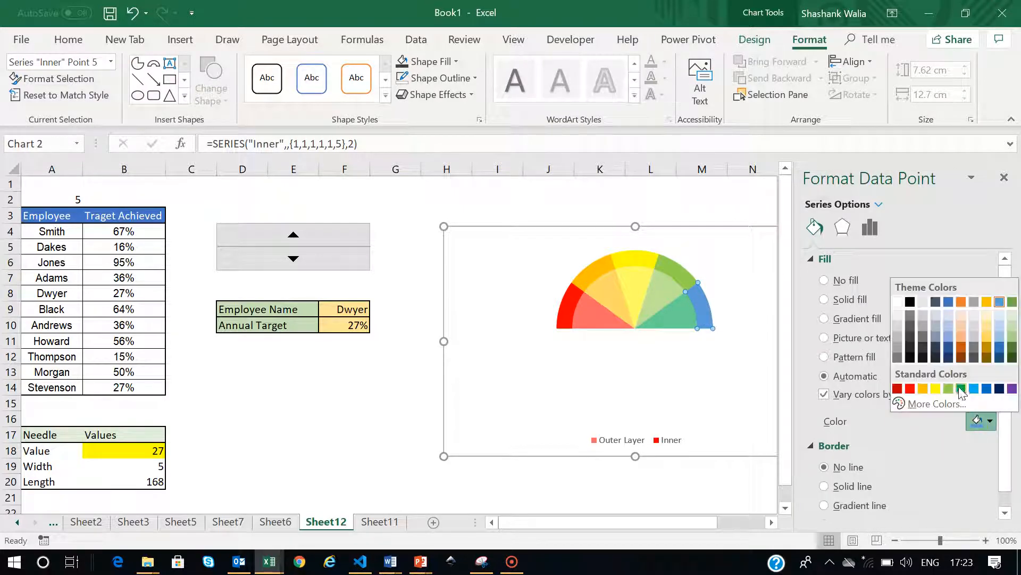
left_click(963, 392)
left_click(351, 371)
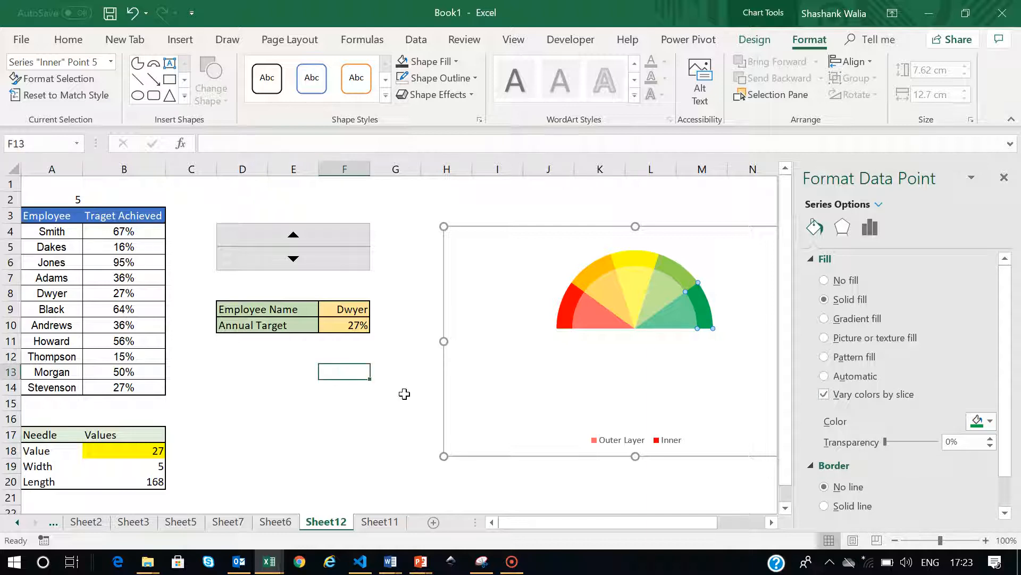
Add a third data series named Needle to the gauge chart, with its values from Sheet12 cells B18:B20
mouse_move(630, 325)
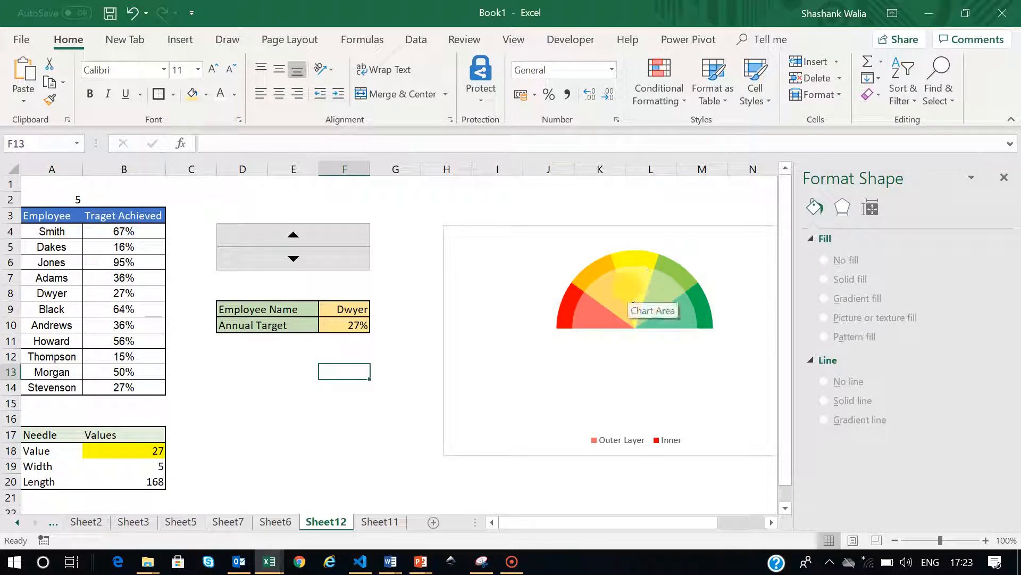
left_click(633, 301)
right_click(634, 285)
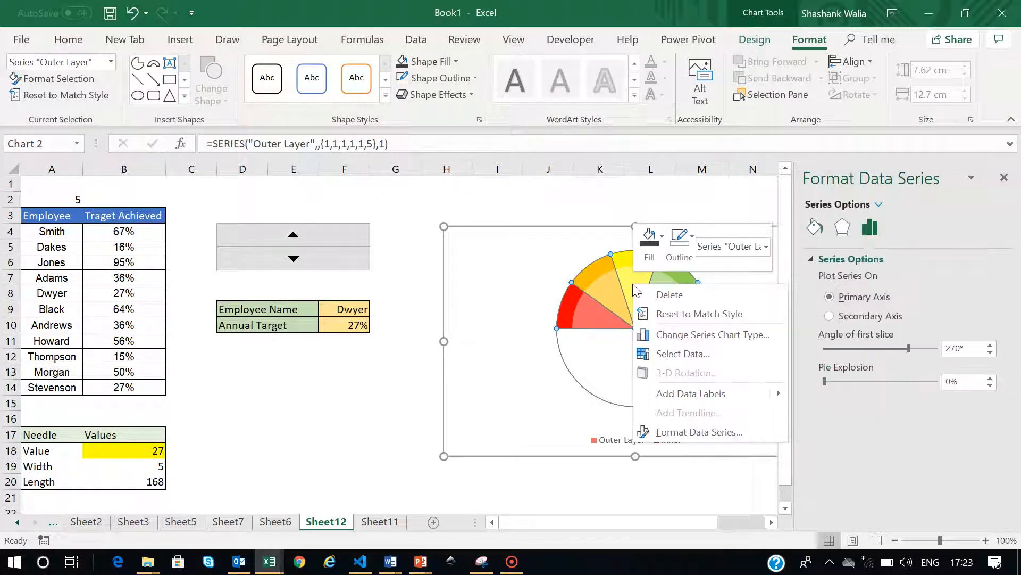
left_click(681, 354)
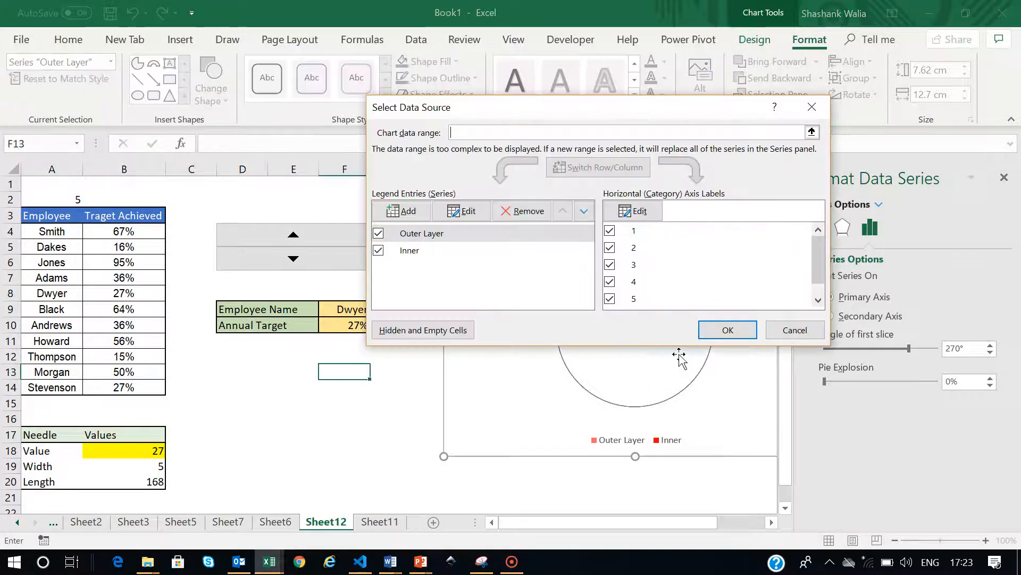
left_click(399, 212)
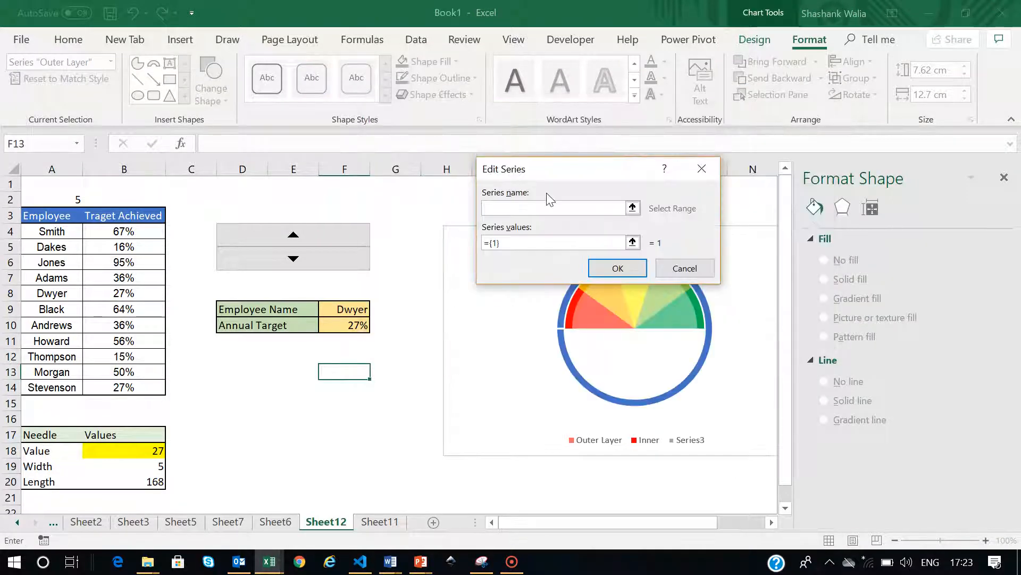
left_click(530, 208)
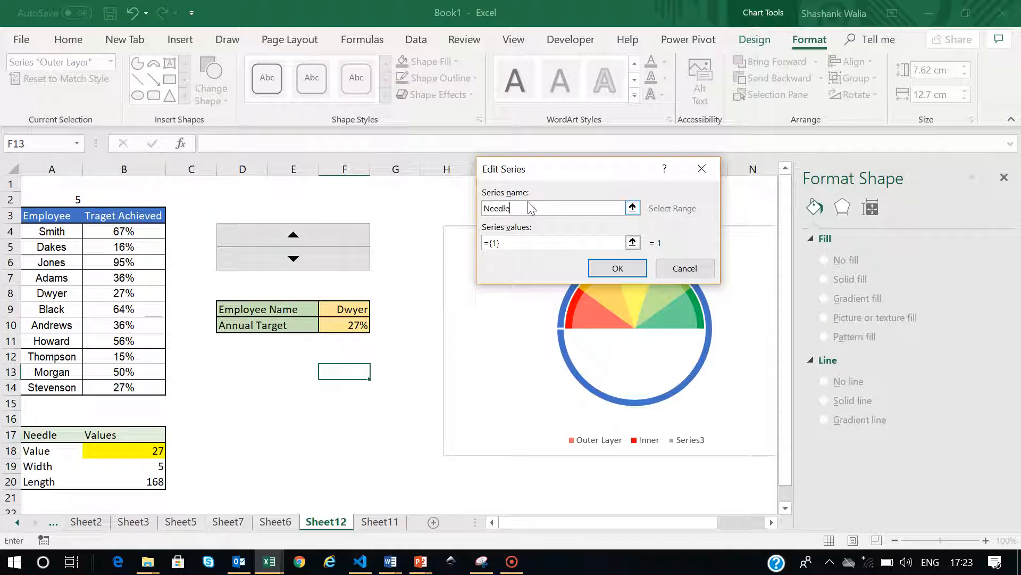
left_click(481, 243)
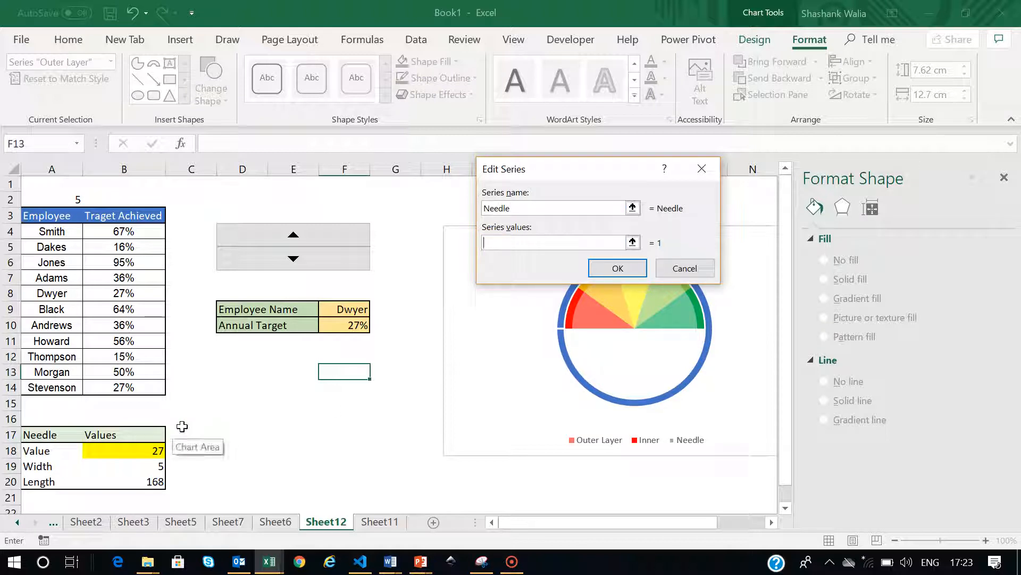
left_click_drag(143, 453, 140, 483)
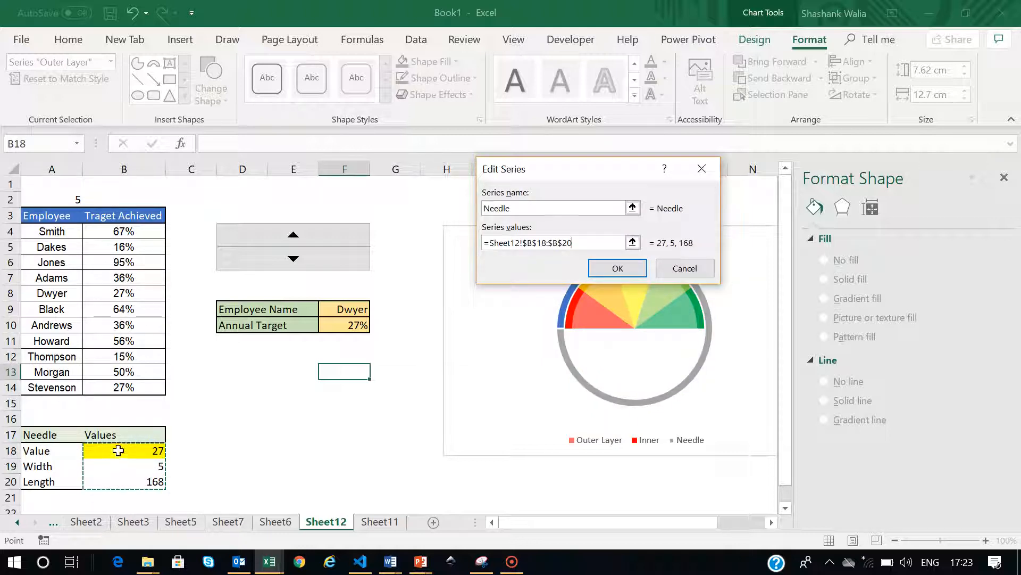
left_click(619, 269)
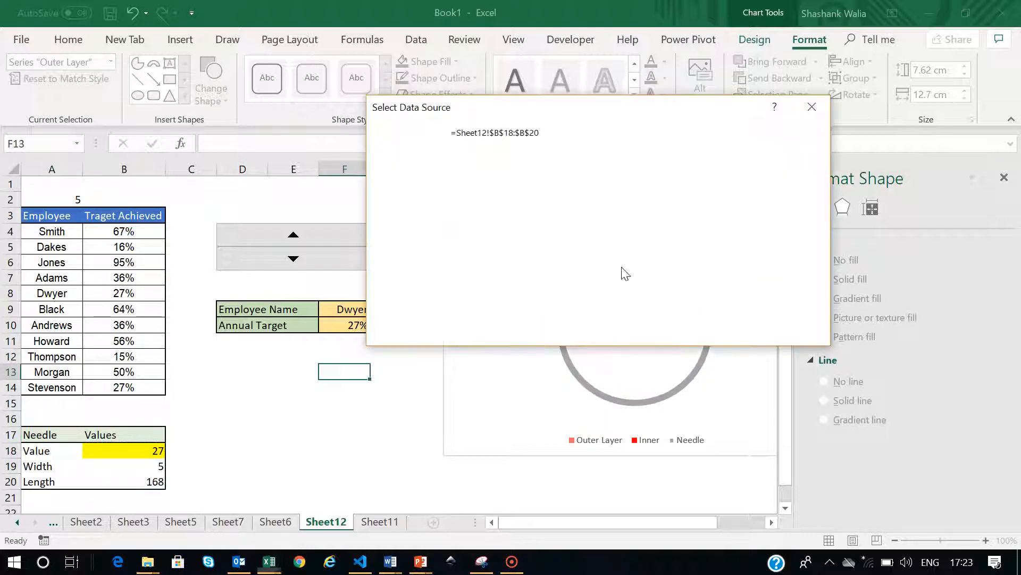
left_click(728, 330)
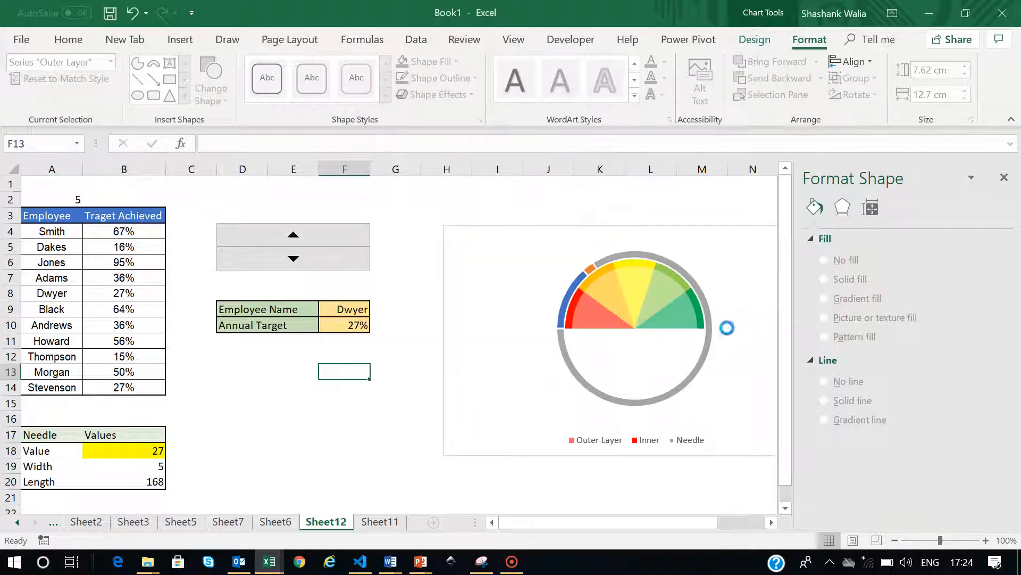
Change the Needle series to a Pie chart on the secondary axis, keeping Inner as a Doughnut
left_click(726, 327)
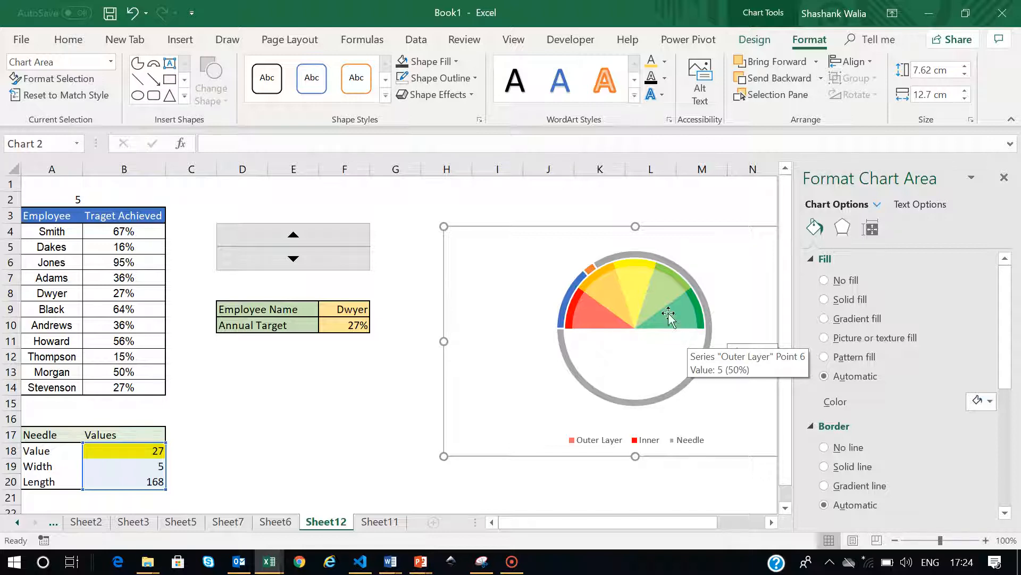
right_click(641, 286)
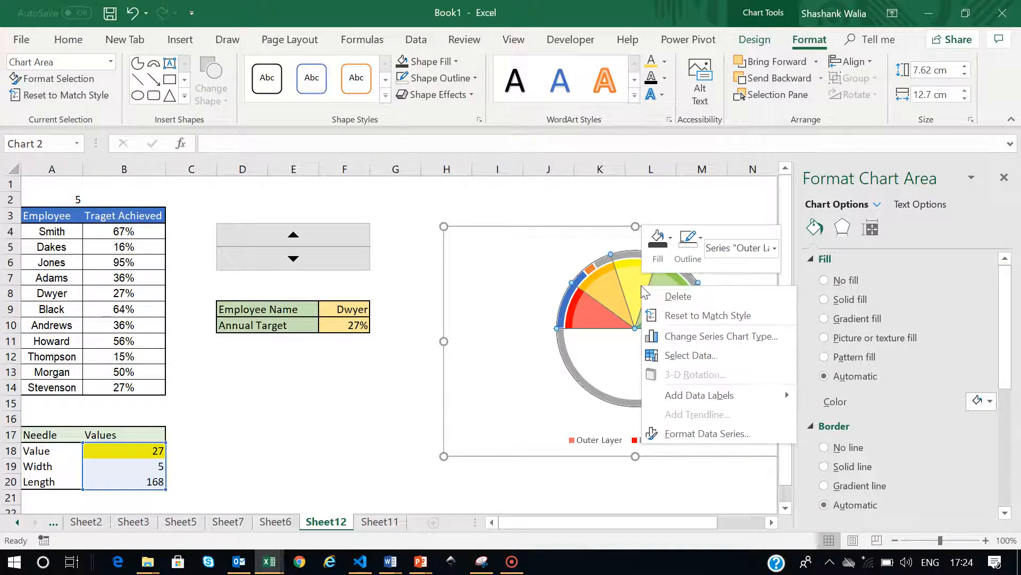
left_click(681, 336)
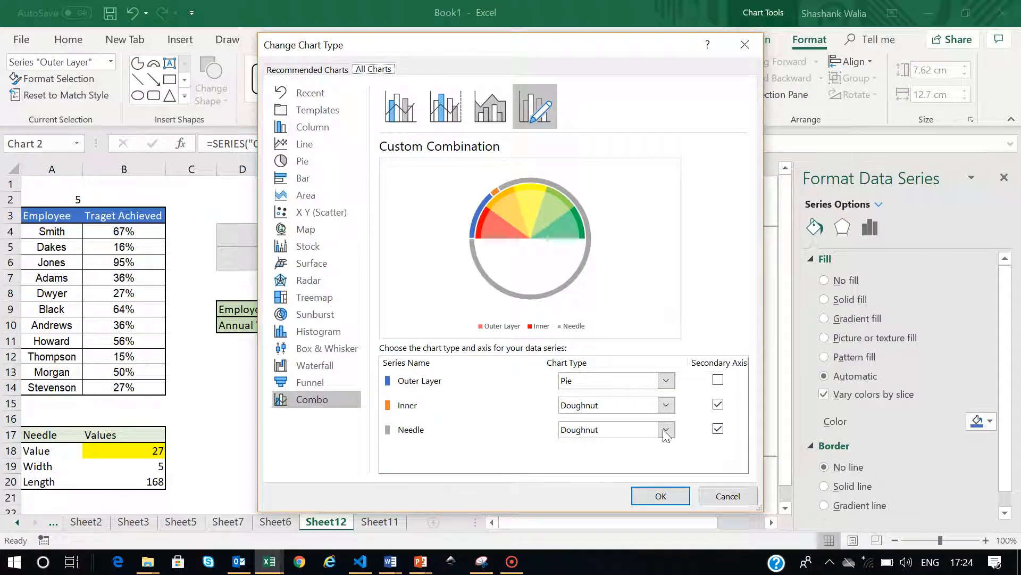
left_click(665, 431)
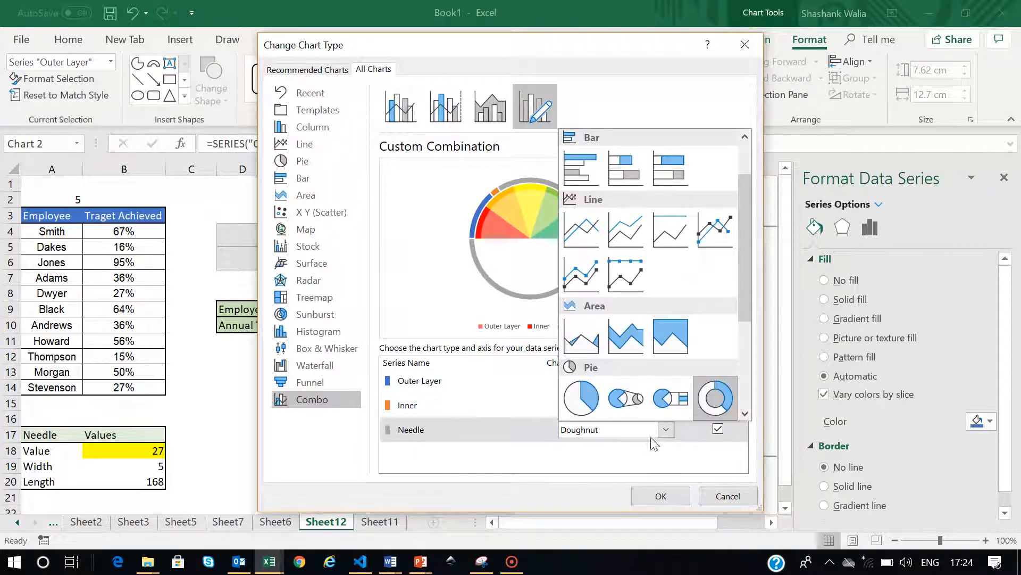
left_click(591, 412)
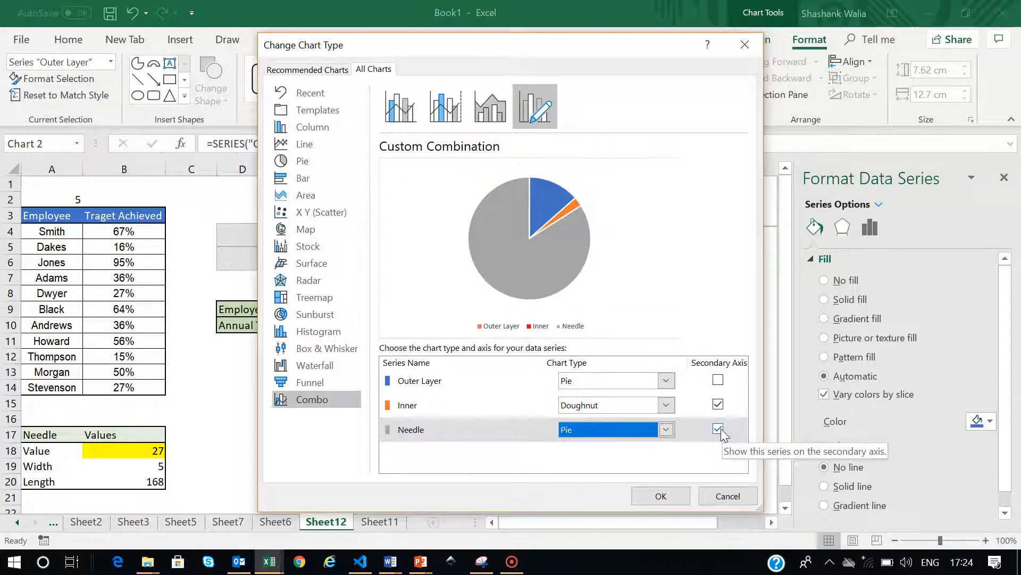
left_click(668, 494)
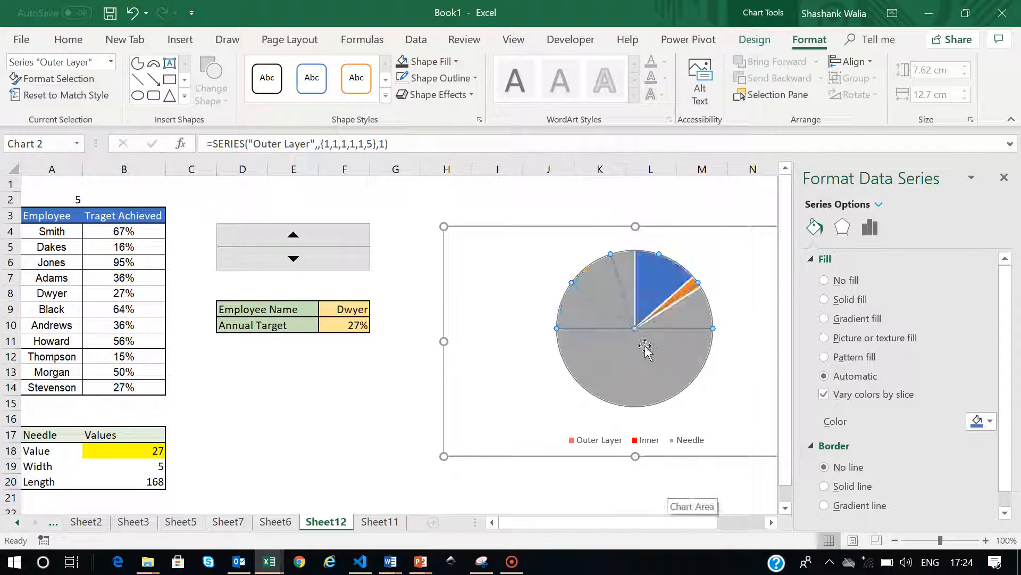
Set the Needle pie series' angle of first slice to 270°
left_click(638, 372)
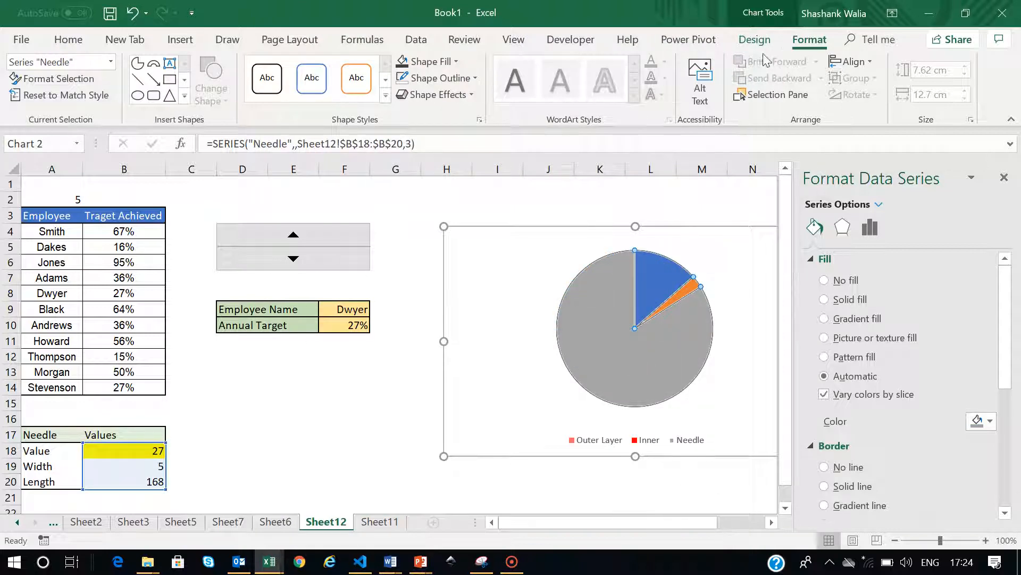
left_click(807, 39)
left_click(404, 79)
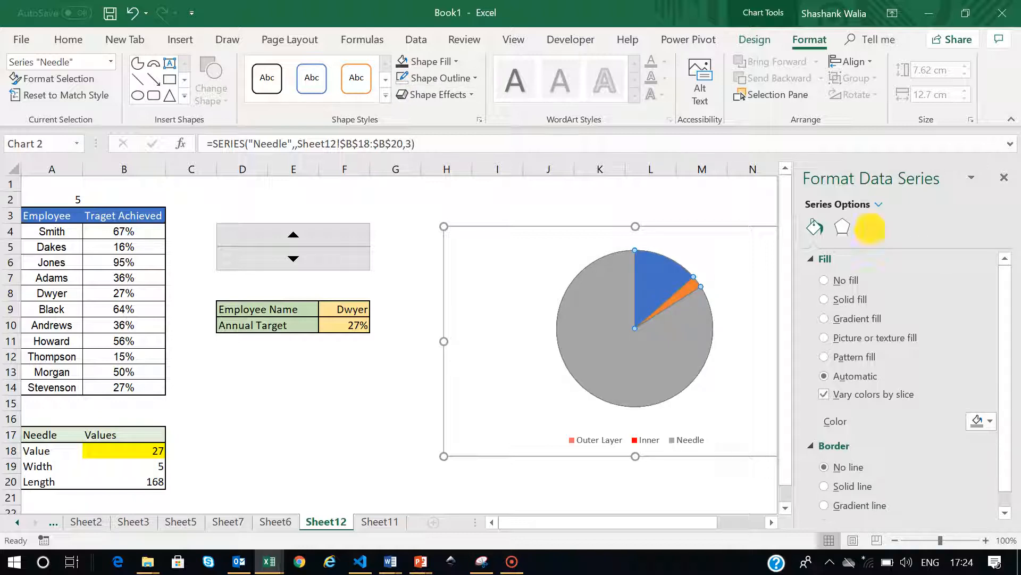
left_click(871, 229)
left_click(947, 350)
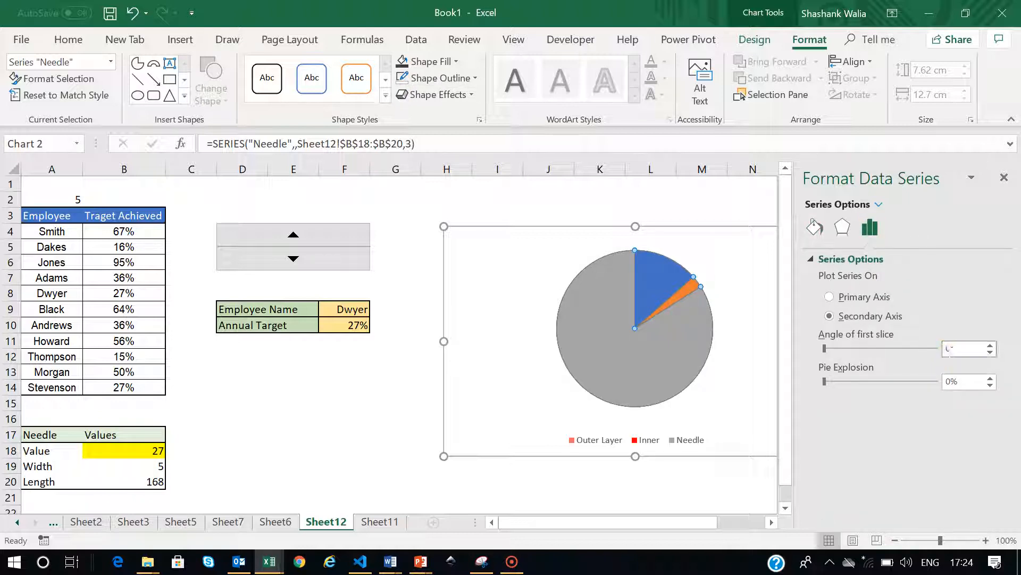
type("27")
key("Return")
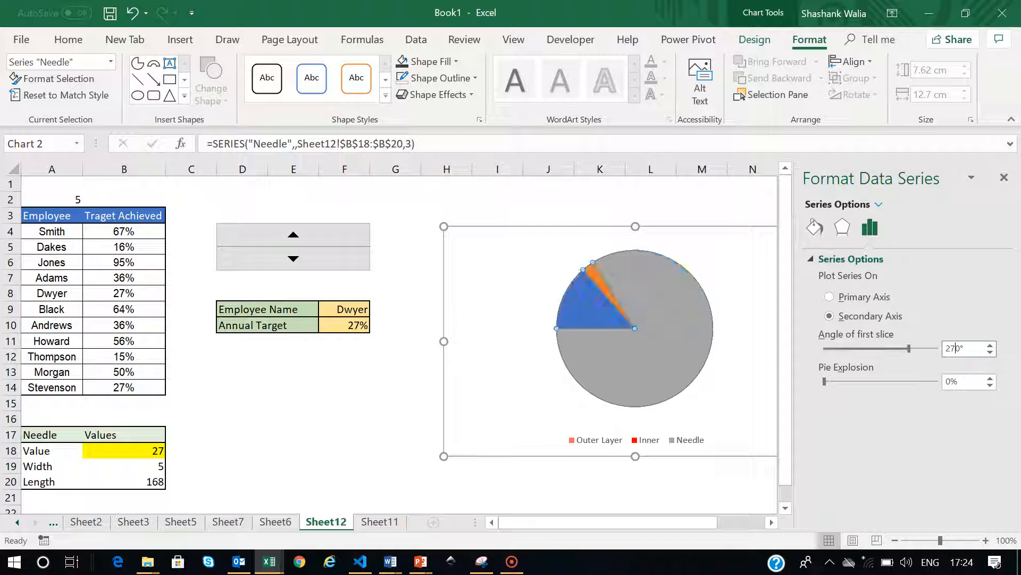
Remove the fill from the Needle pie's large grey slice and its blue value slice
left_click(668, 297)
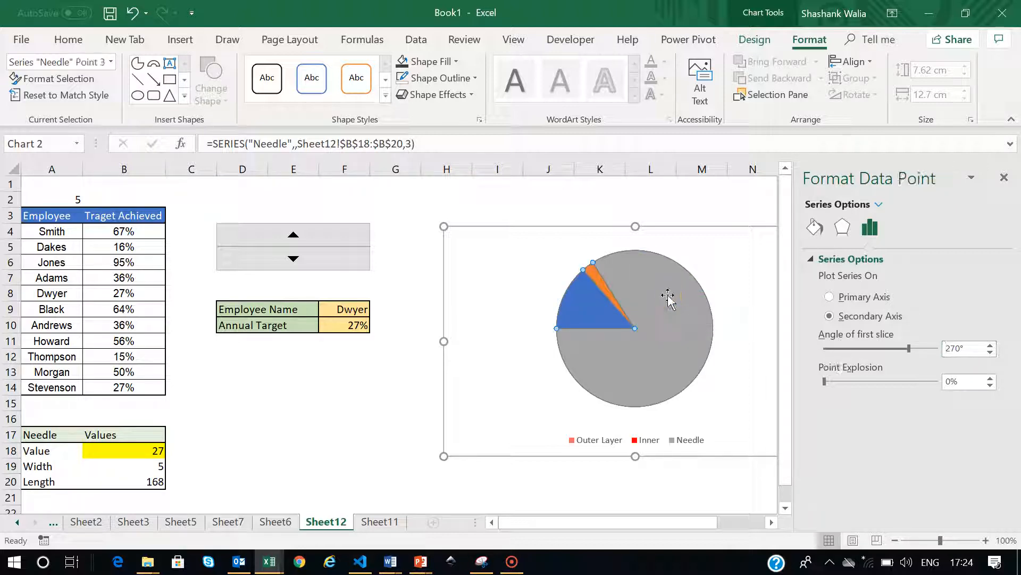
left_click(814, 228)
left_click(824, 279)
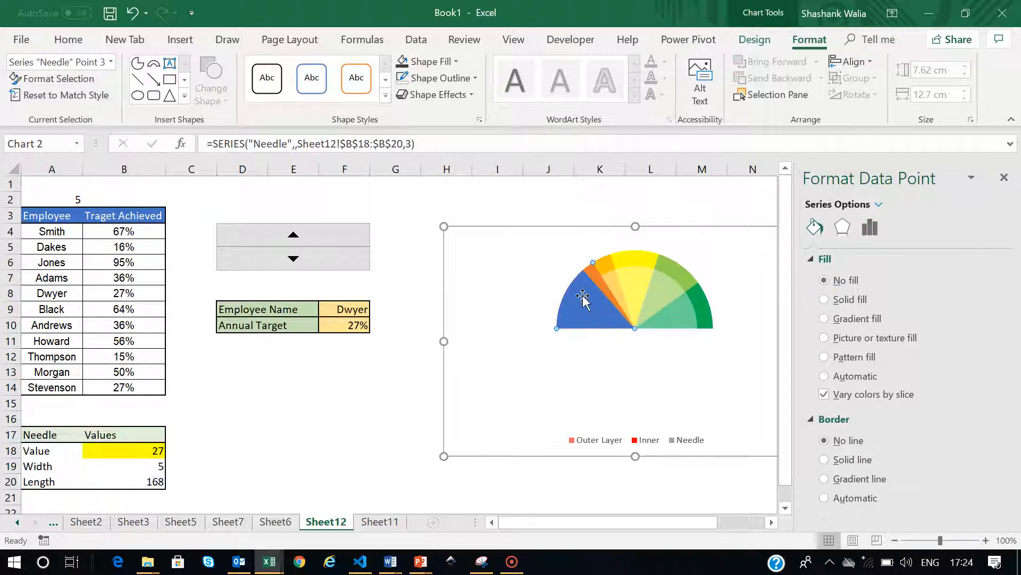
left_click(582, 301)
left_click(828, 280)
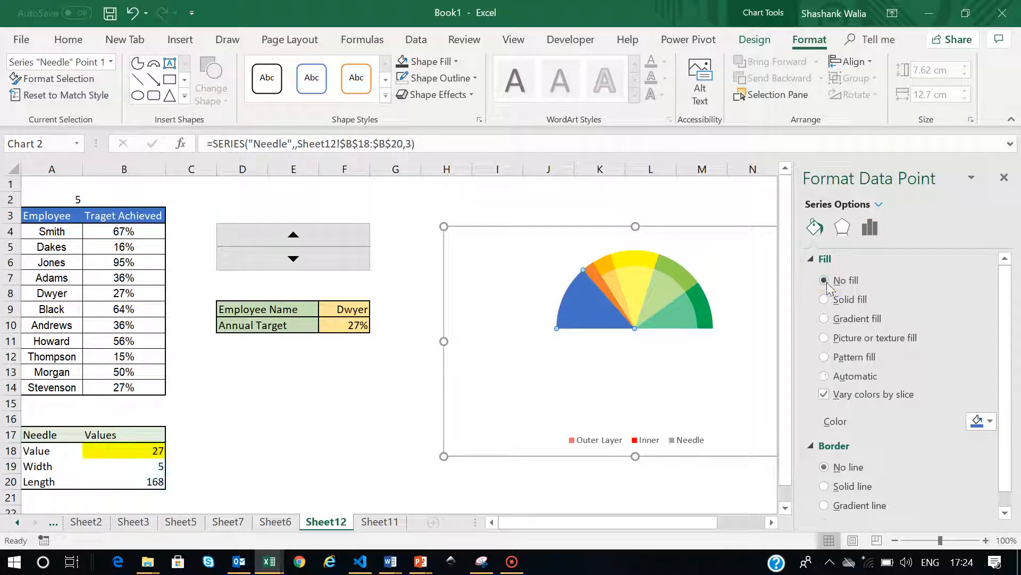
Try a solid border line on the whole Needle series and undo it
left_click(381, 388)
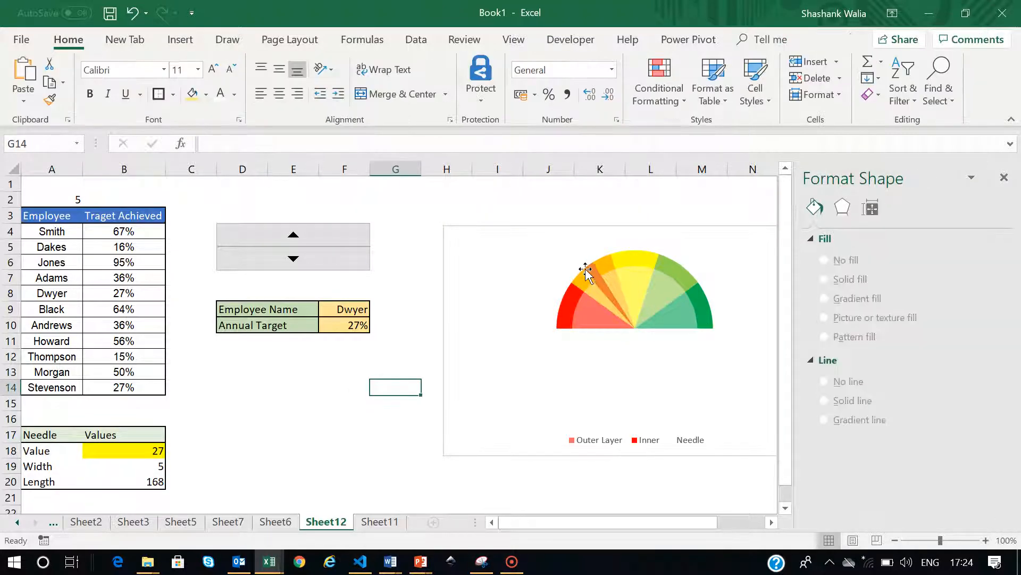
left_click(593, 274)
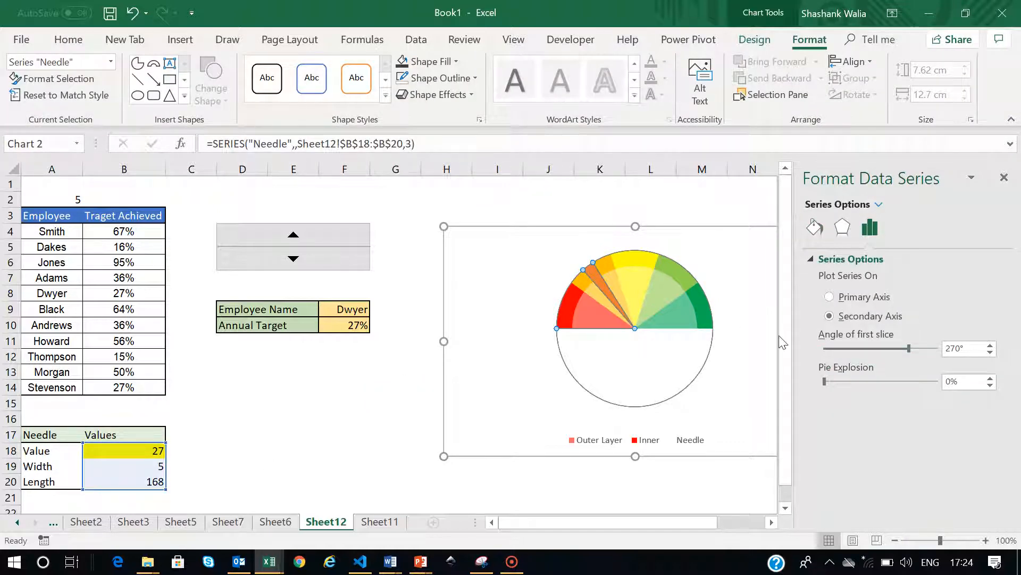
mouse_move(612, 298)
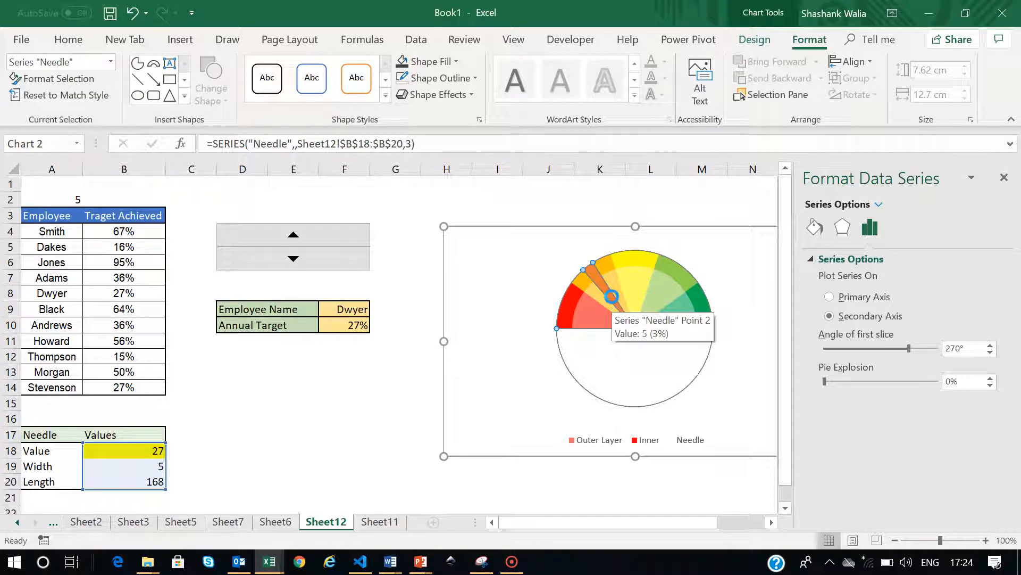
left_click(365, 403)
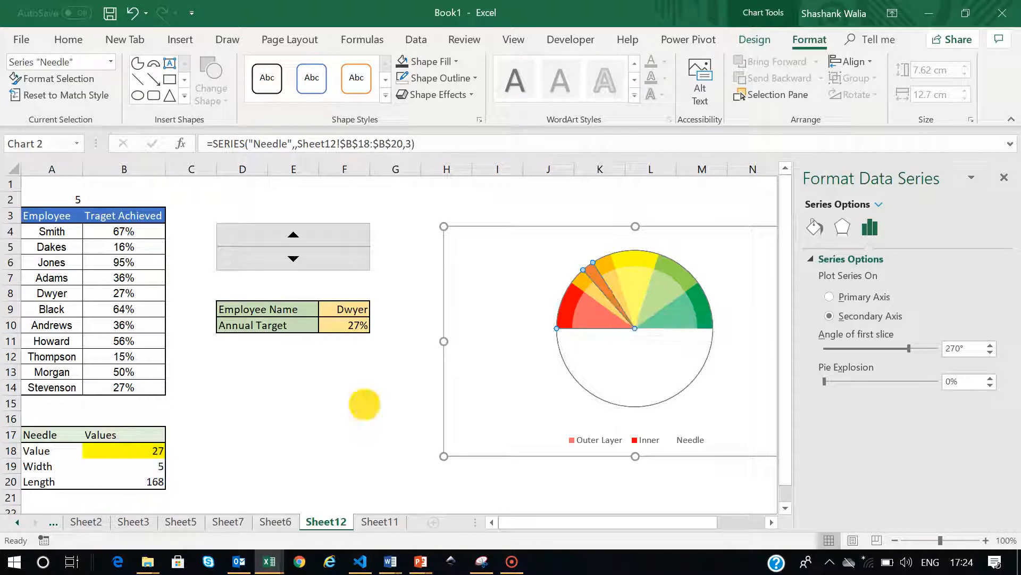
left_click(603, 282)
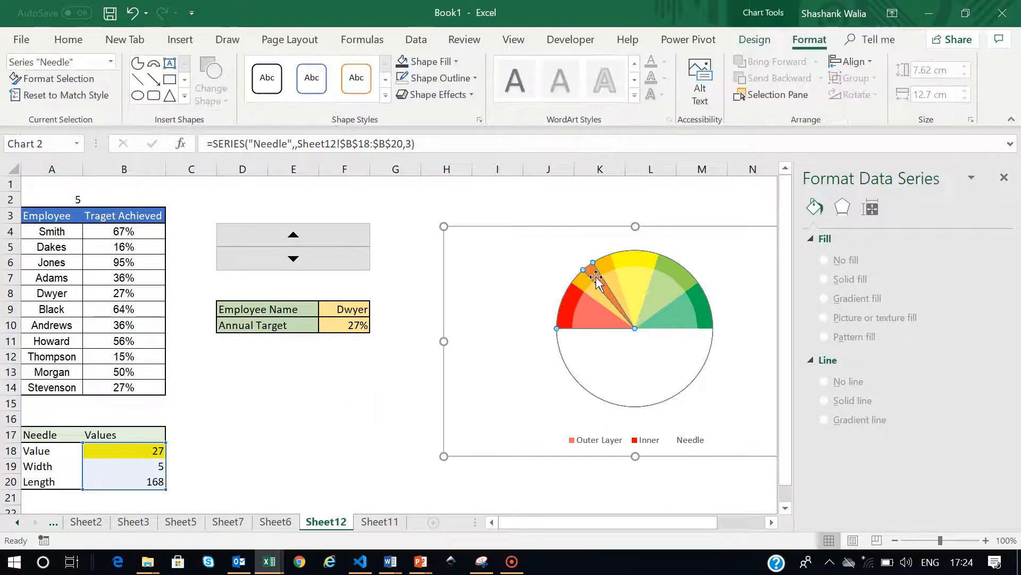
left_click(815, 227)
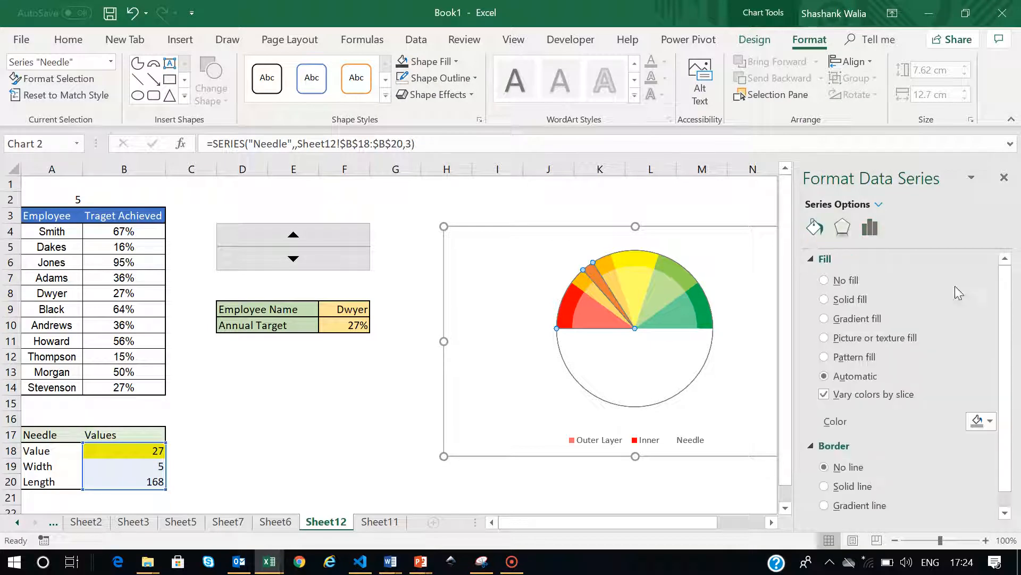
left_click(1008, 376)
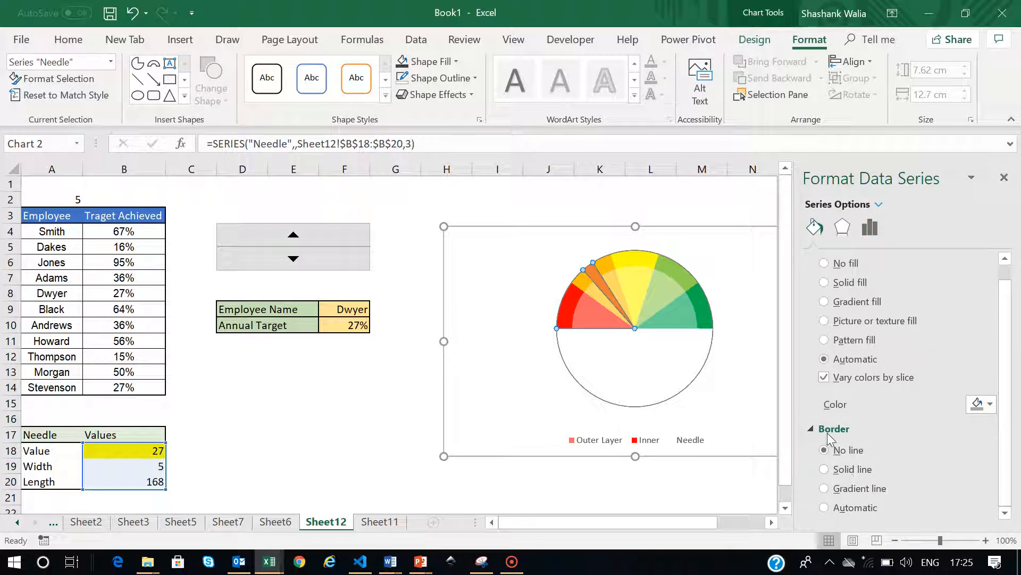
left_click(824, 469)
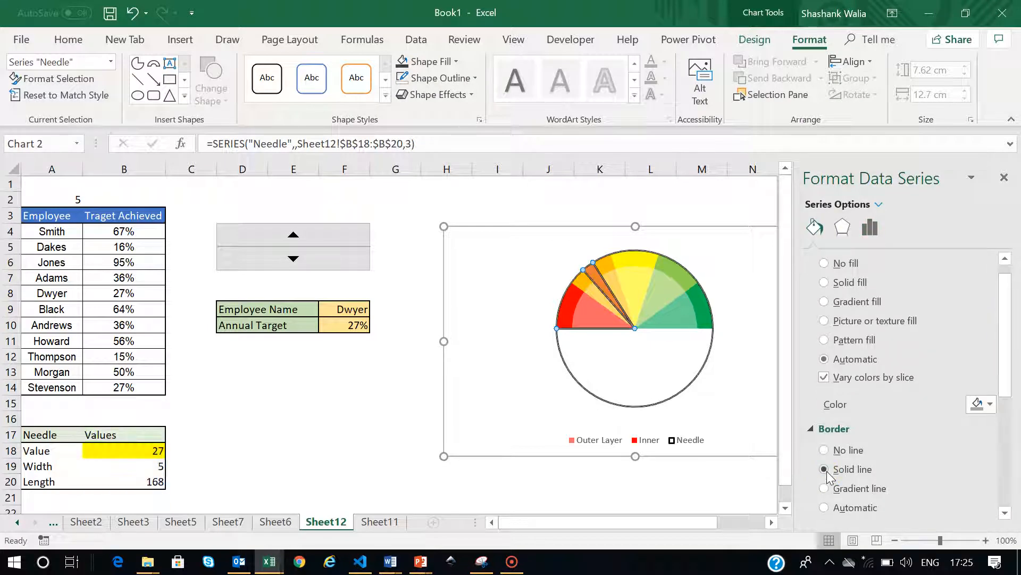
left_click(1005, 336)
left_click_drag(1004, 336, 1004, 405)
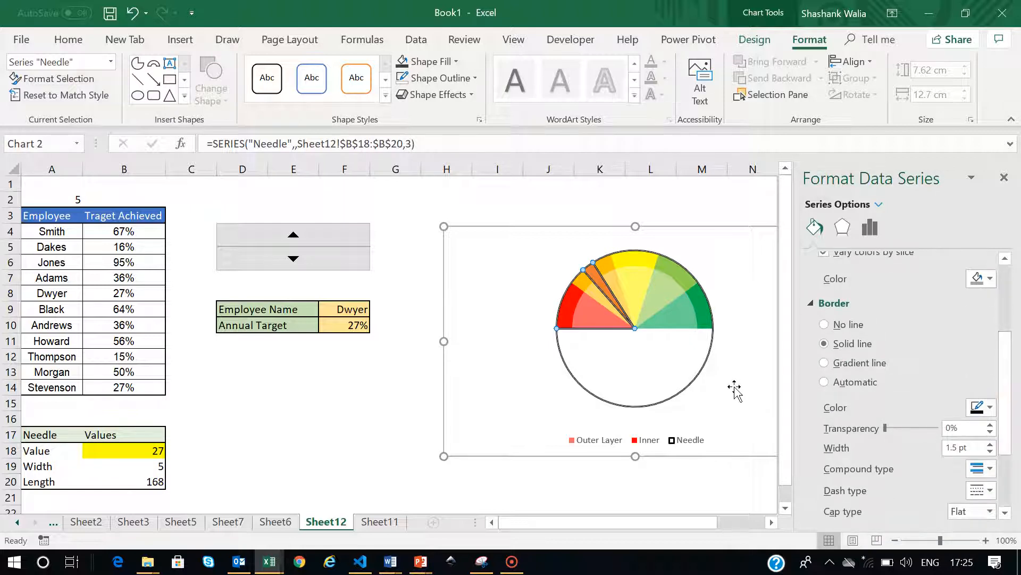
key("ctrl+z")
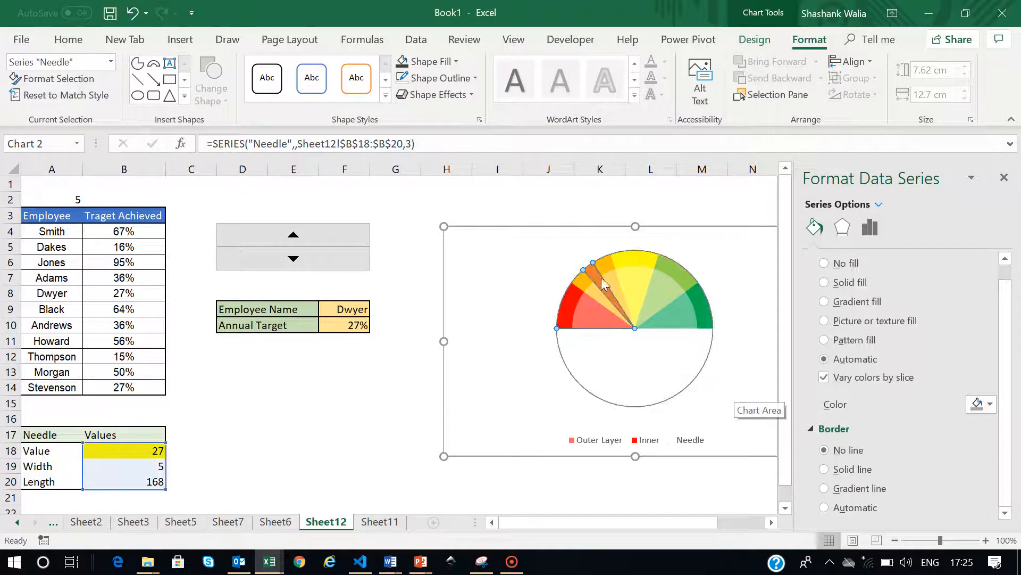
Give only the Needle series' narrow orange slice a solid black border 2 pt wide
left_click(599, 278)
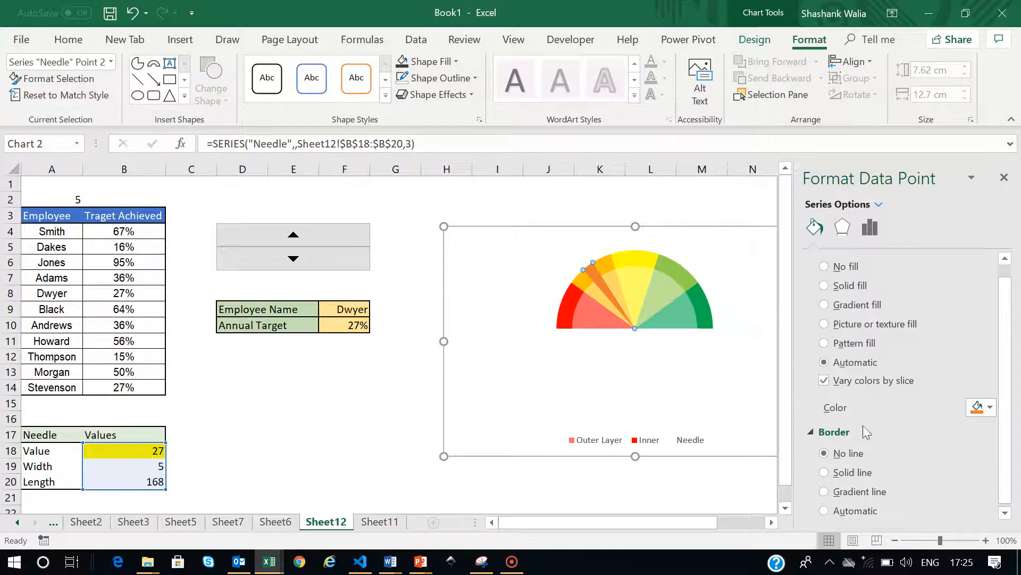
left_click(824, 472)
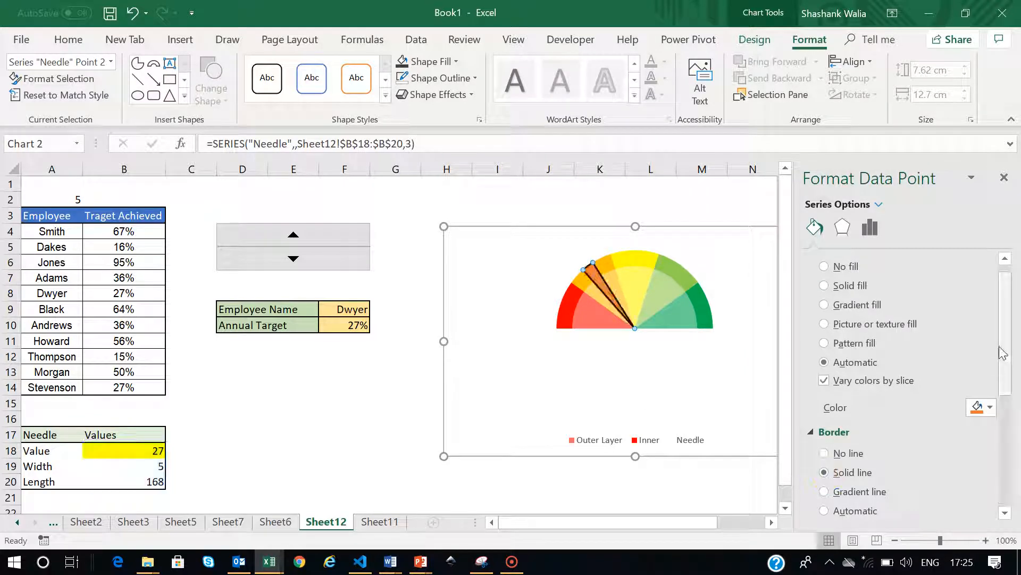
left_click_drag(1005, 373, 1009, 409)
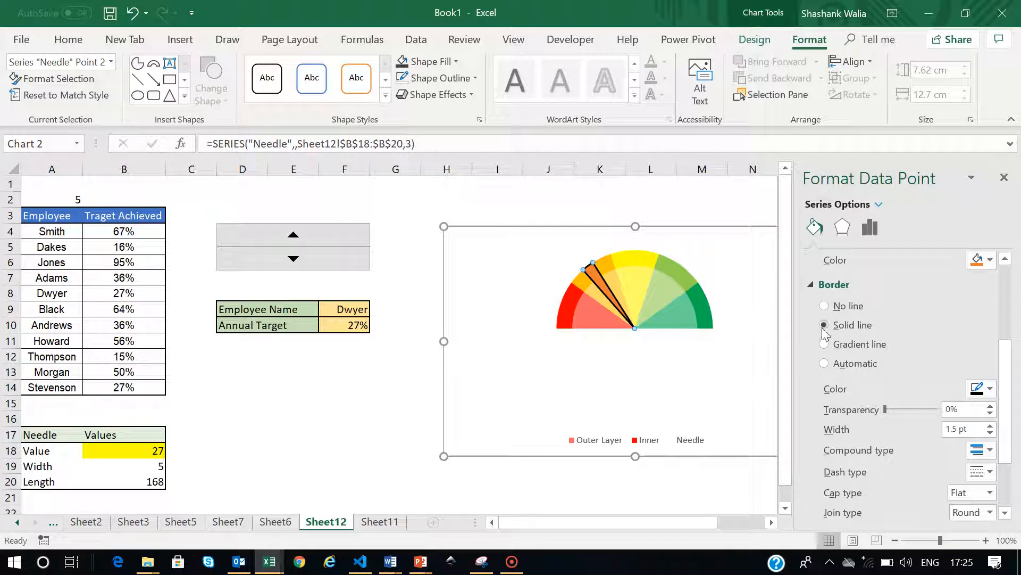
double_click(952, 429)
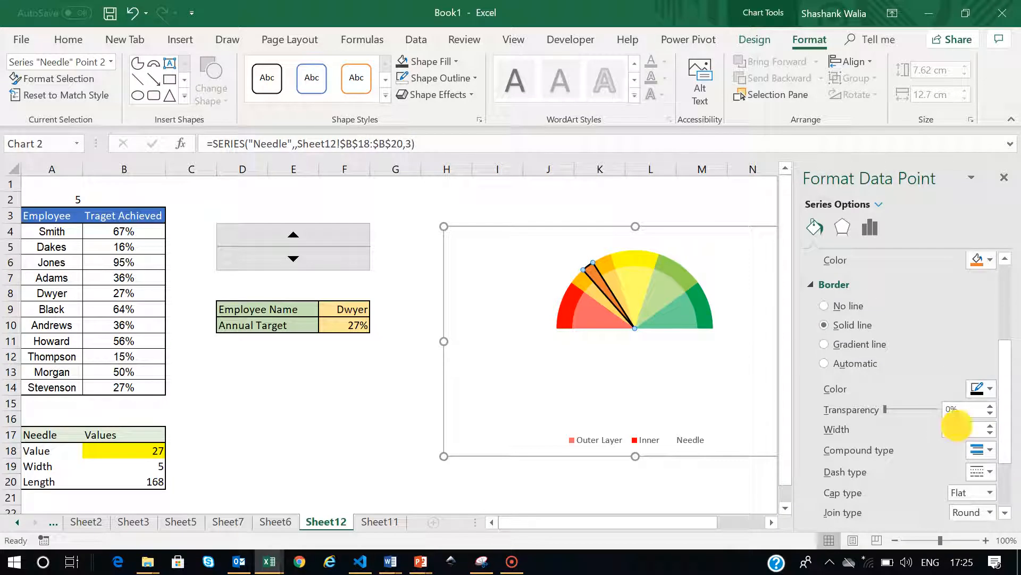
key("BackSpace")
type("2")
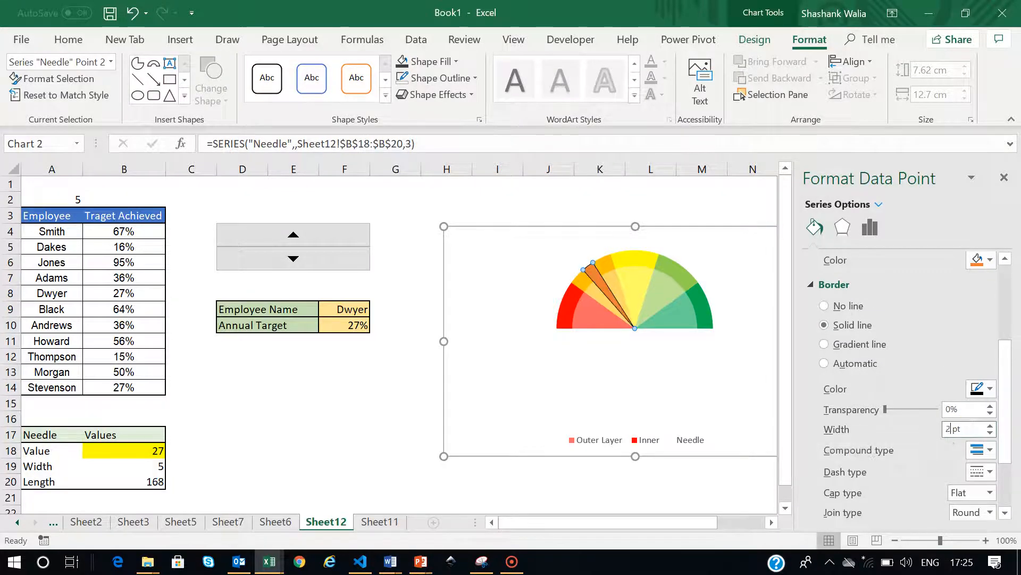
key("Return")
left_click(987, 394)
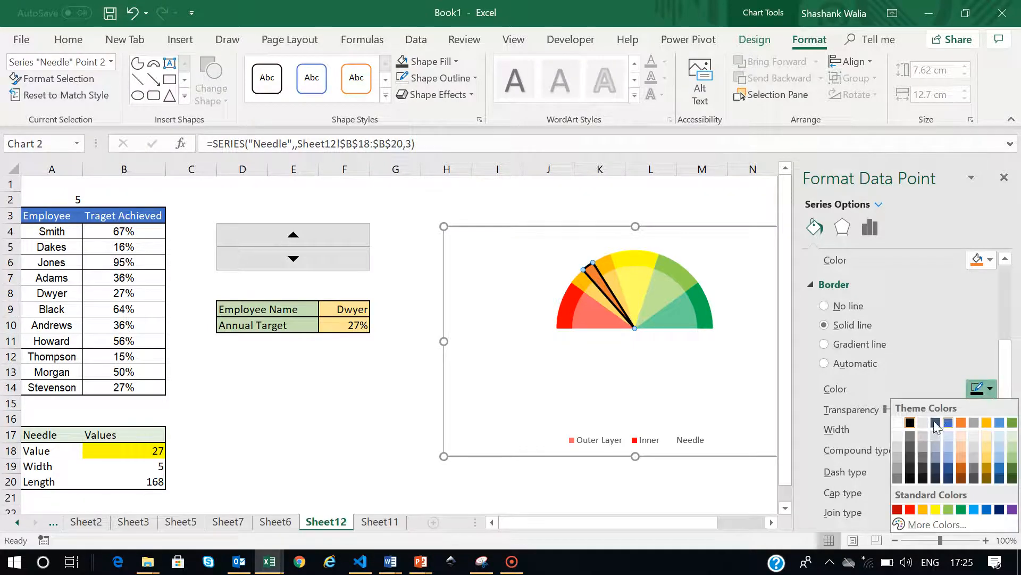
left_click(911, 423)
mouse_move(1015, 380)
left_mouse_down()
mouse_move(1015, 424)
mouse_move(1016, 373)
left_mouse_up()
left_click(392, 412)
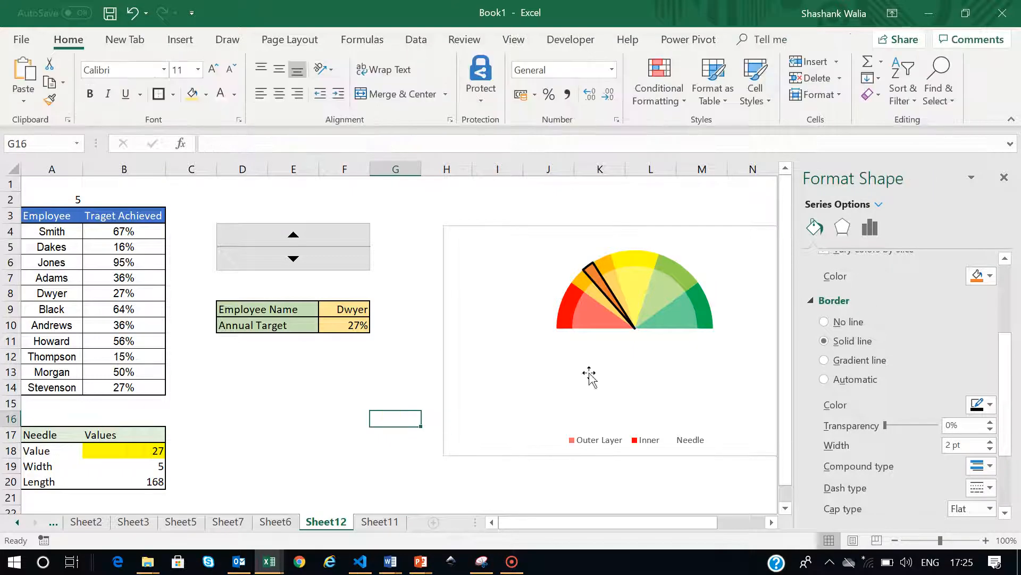
Set the needle's Width value in cell B19 to 0 so the slice collapses into a line
left_click(600, 289)
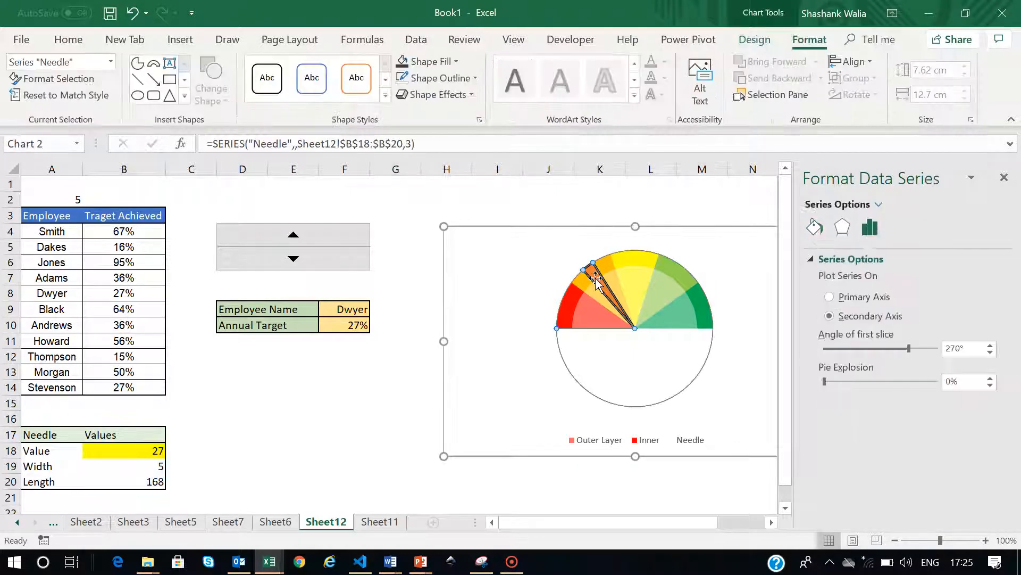
left_click(596, 274)
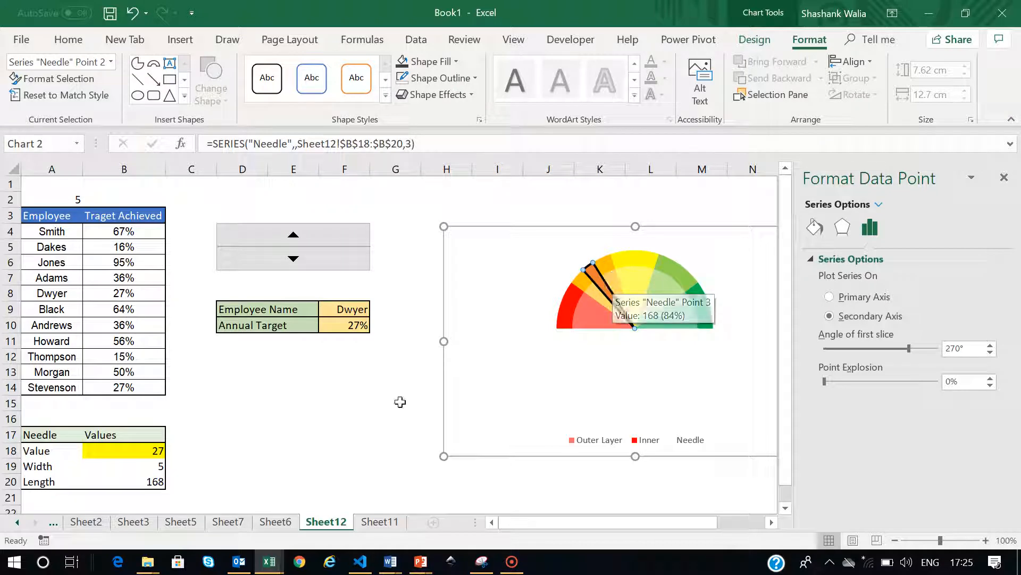
left_click(140, 466)
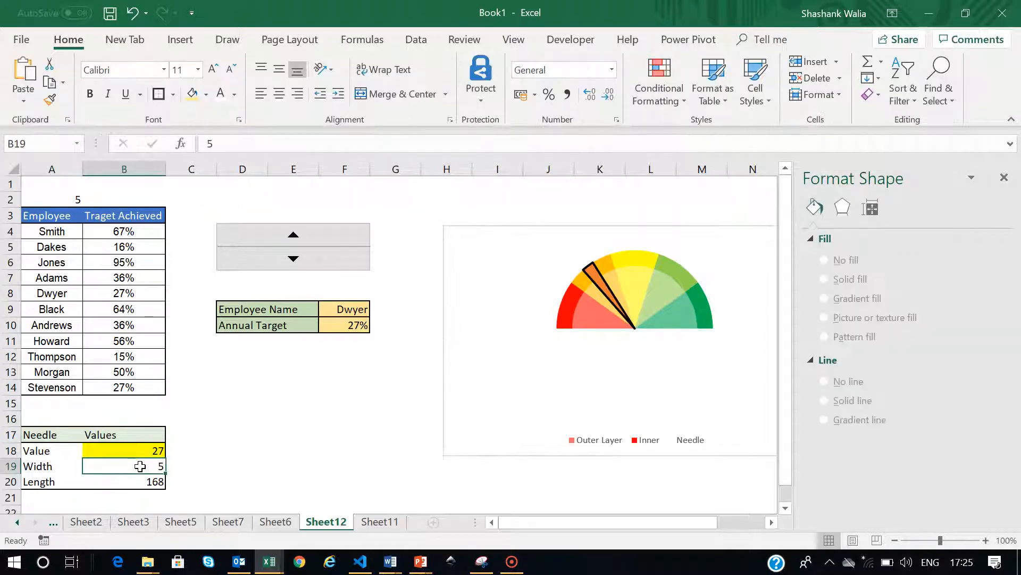
type("0")
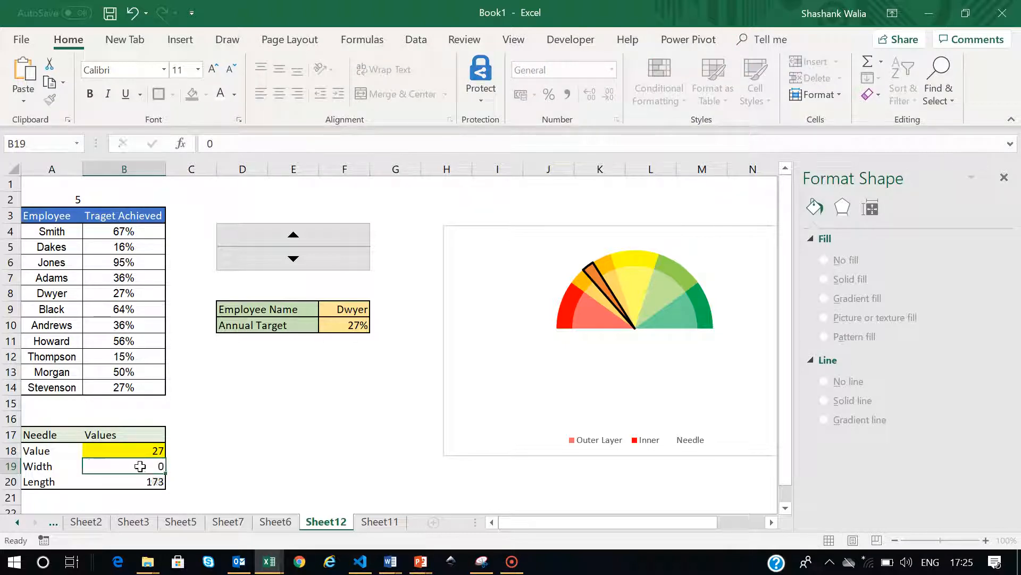
key("Return")
left_click(272, 439)
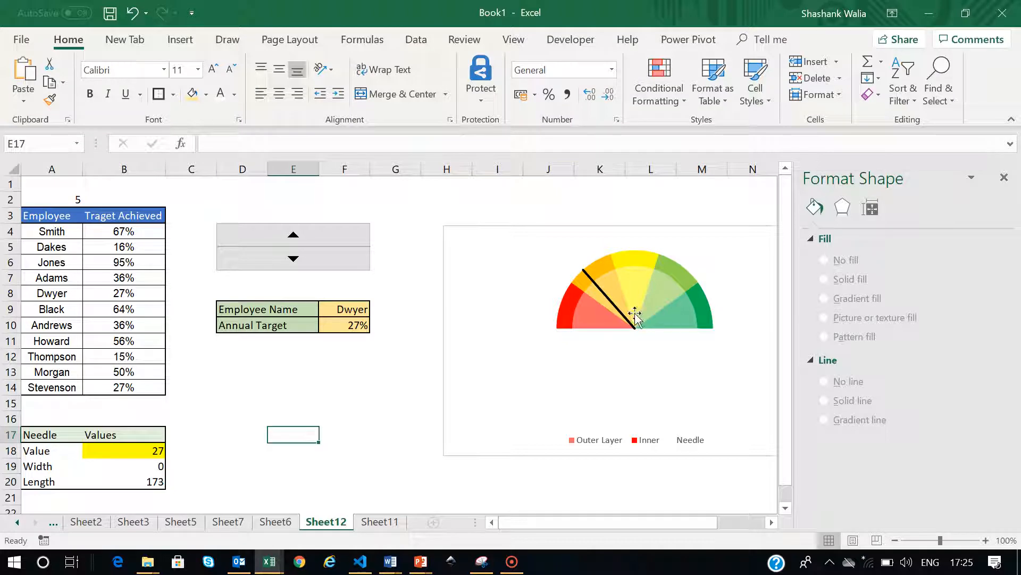
Test the needle by stepping the spin control up through the employees until its linked value is 9
mouse_move(625, 315)
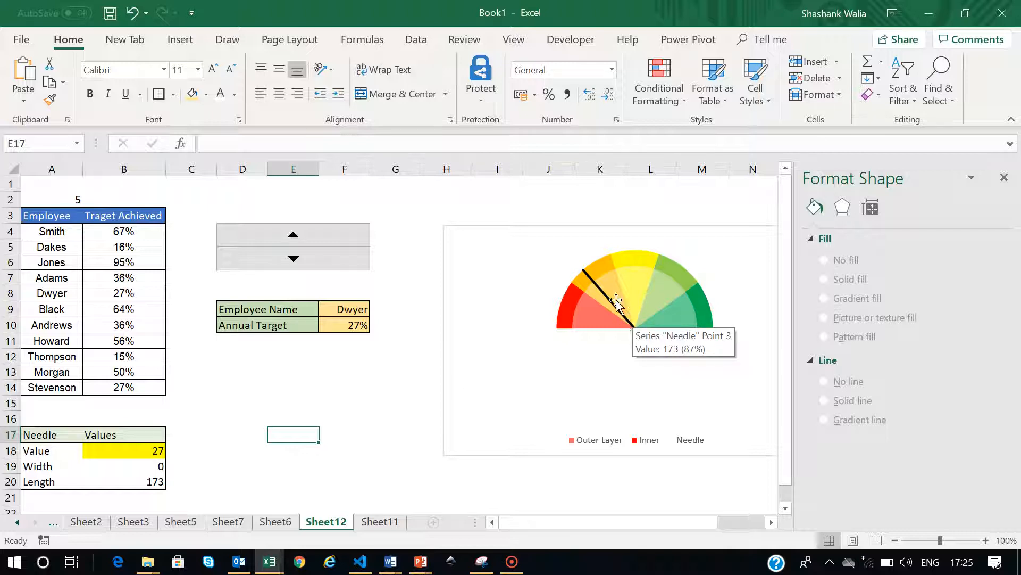
left_click(603, 290)
left_click(285, 414)
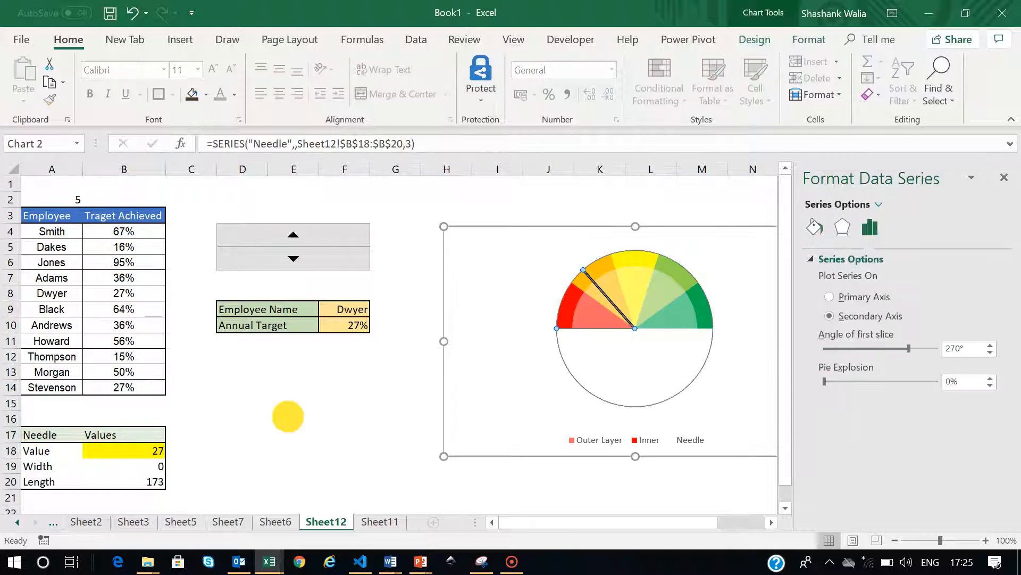
left_click(297, 240)
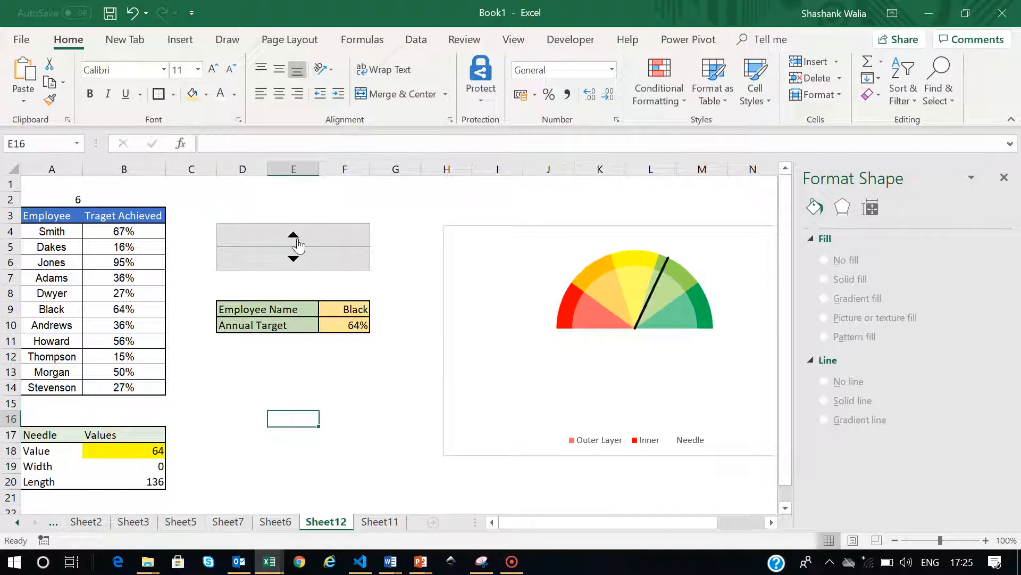
left_click(297, 240)
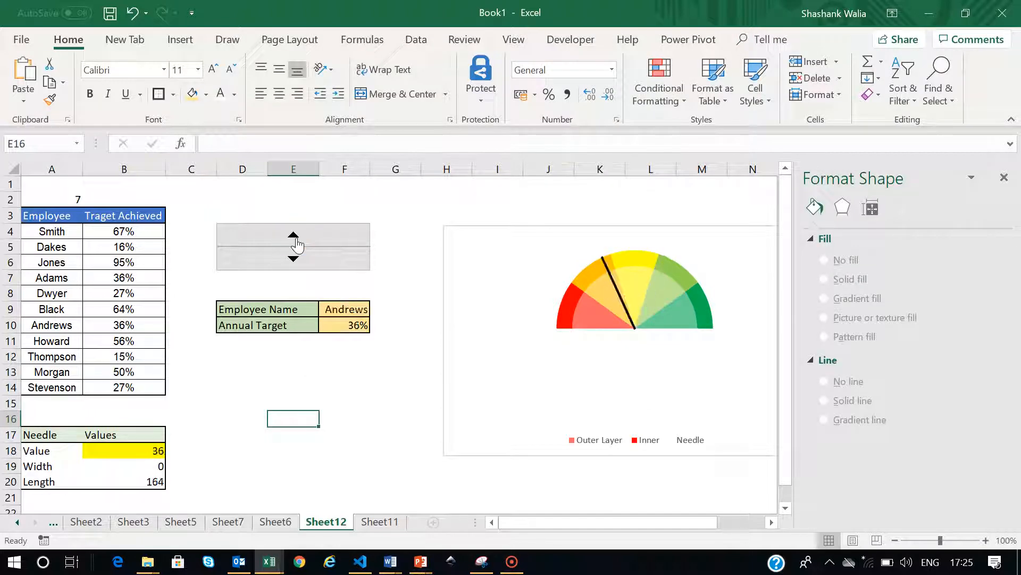
left_click(297, 240)
left_click(297, 241)
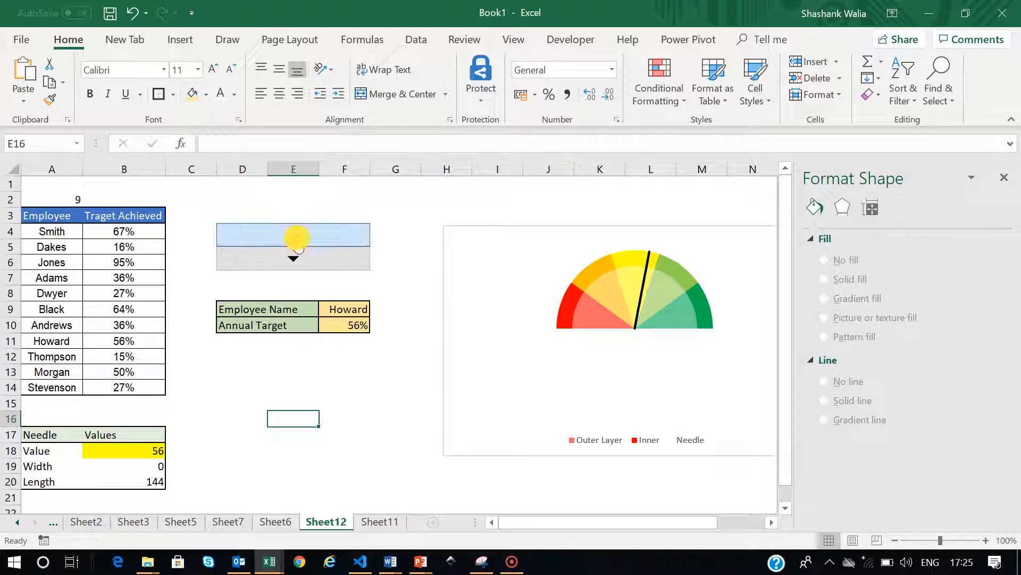
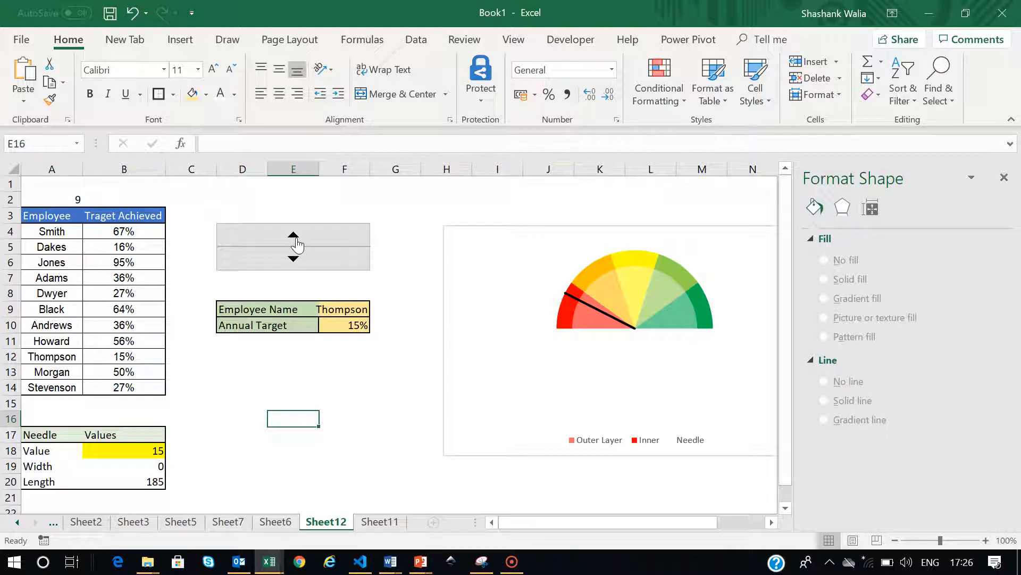
Examine the finished gauge on Sheet6, including the percentage box below its hub, and return to Sheet12
left_click(287, 527)
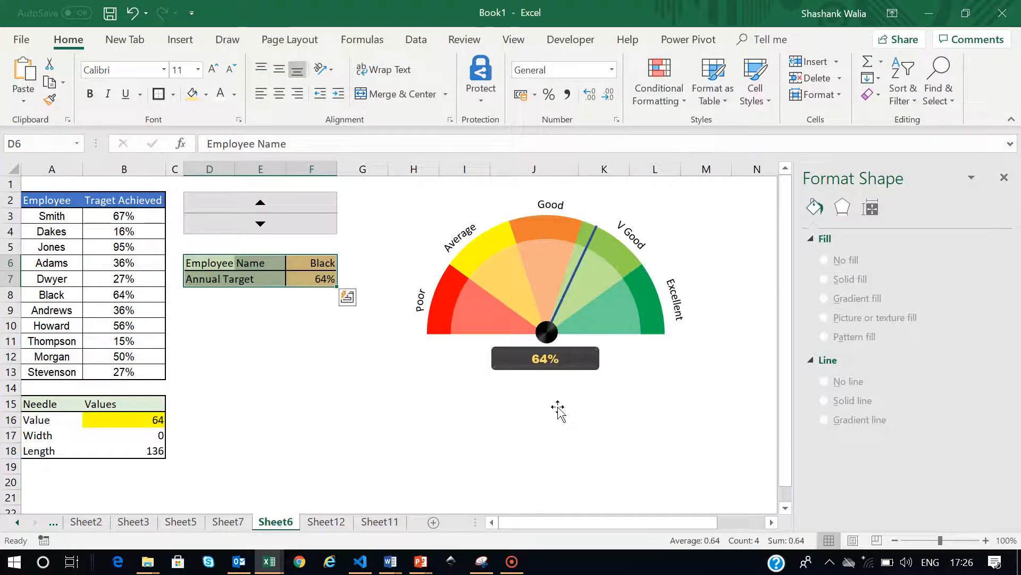
left_click(515, 364)
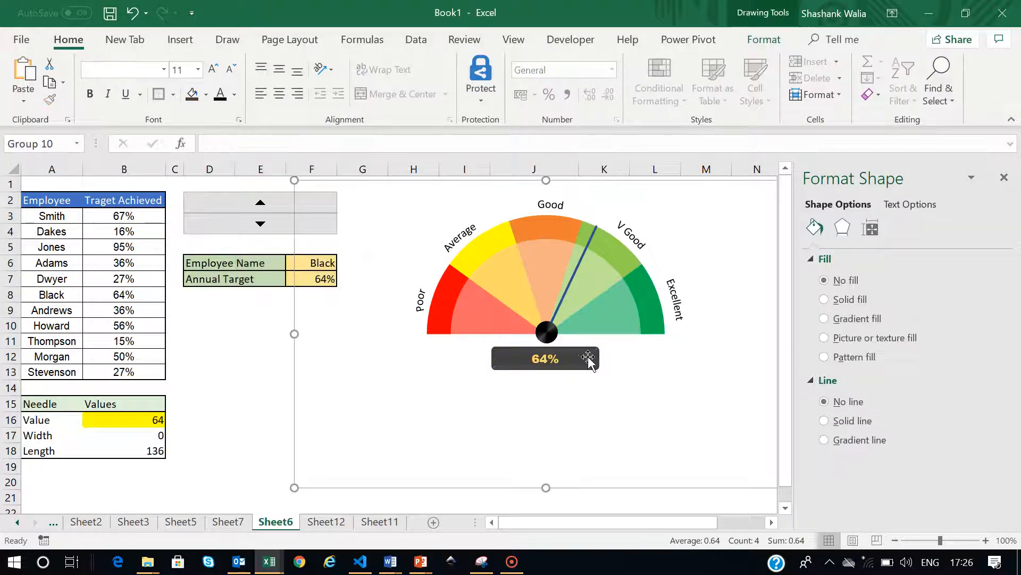
left_click(339, 522)
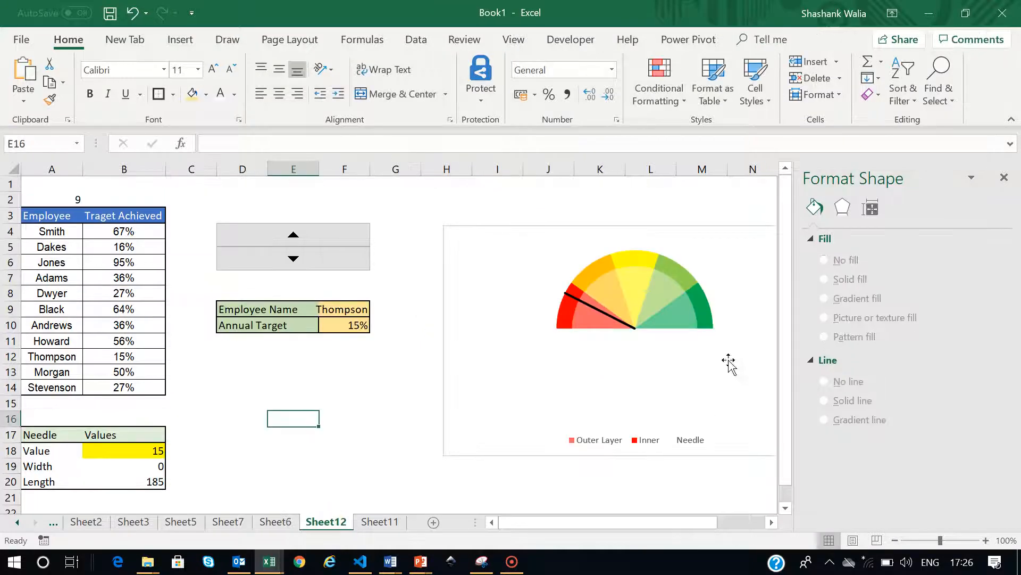
Insert a rounded rectangle about 1.55 cm wide and 0.55 cm high just below the gauge's centre, and close the formatting pane
left_click(174, 45)
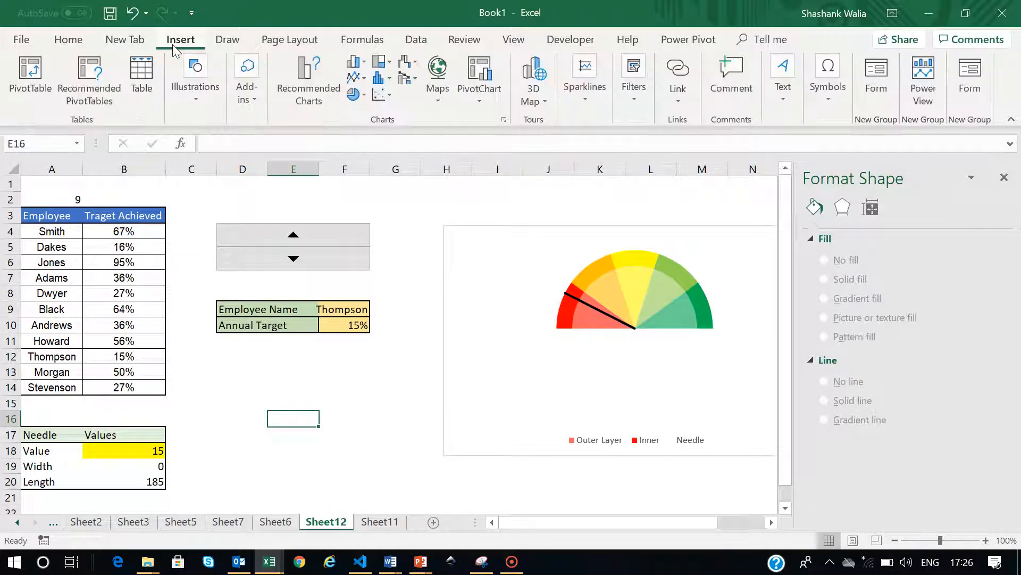
left_click(196, 115)
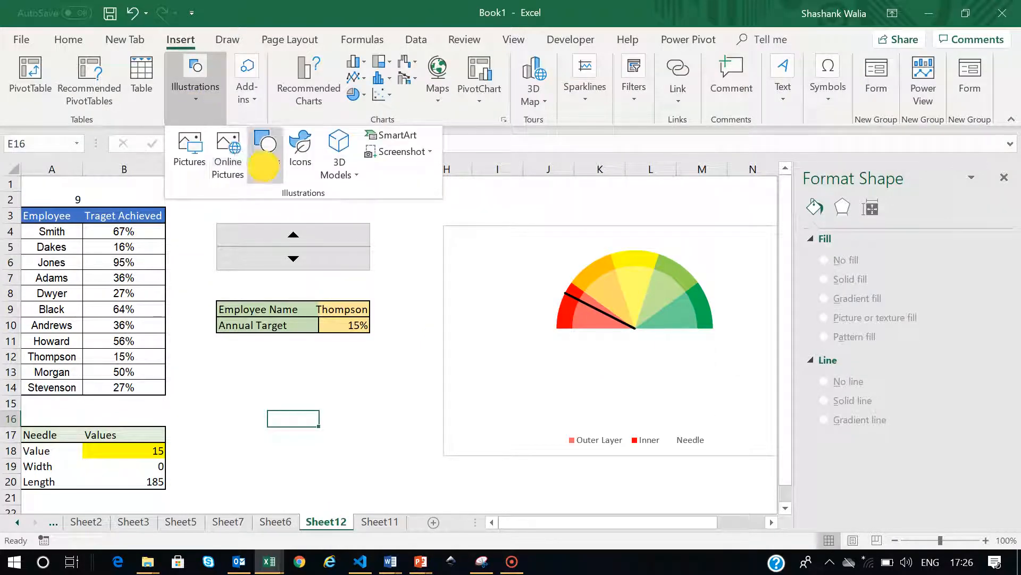
left_click(265, 154)
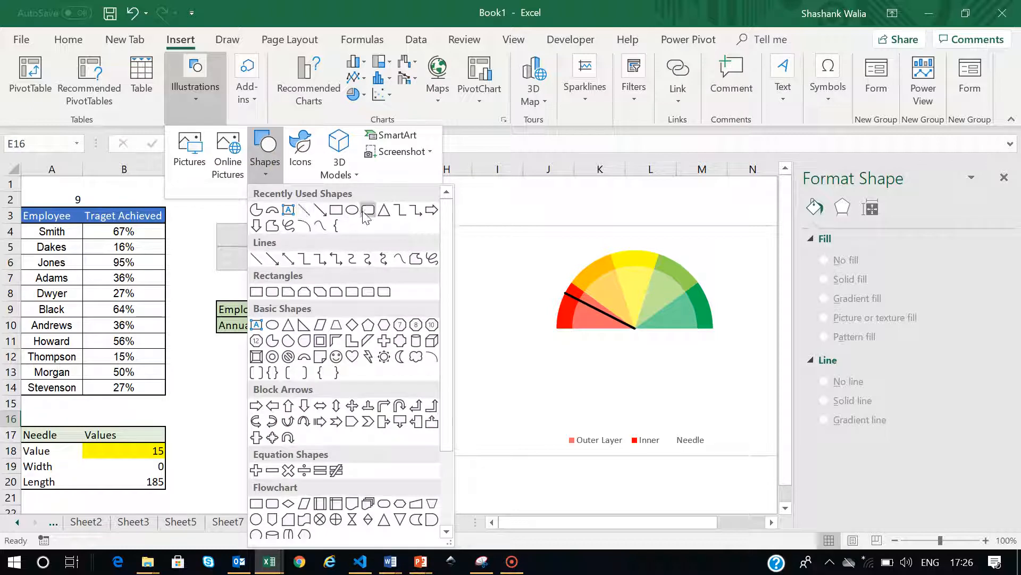
left_click(367, 213)
left_click_drag(612, 338, 659, 354)
left_click(1004, 177)
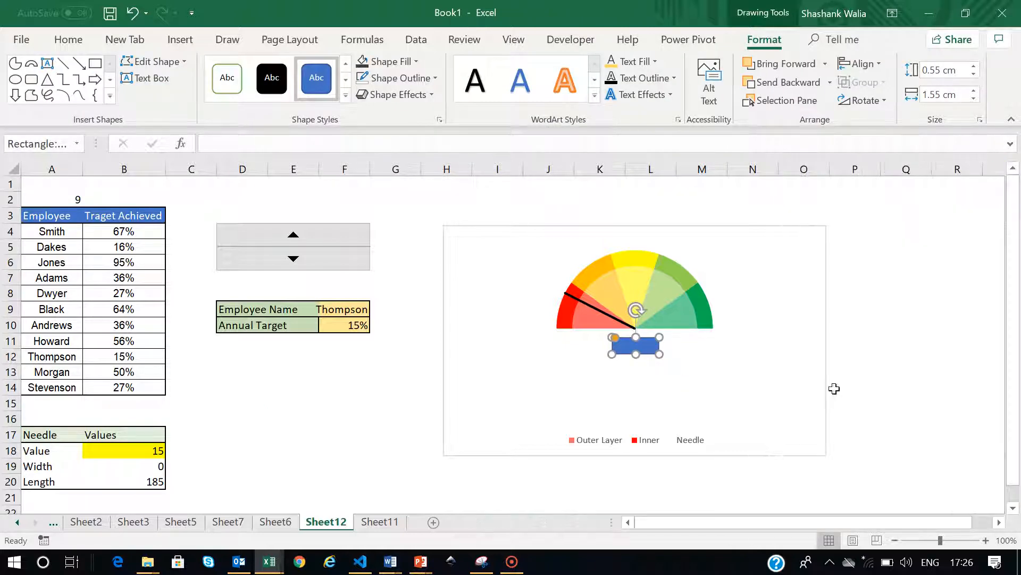
left_click(654, 258)
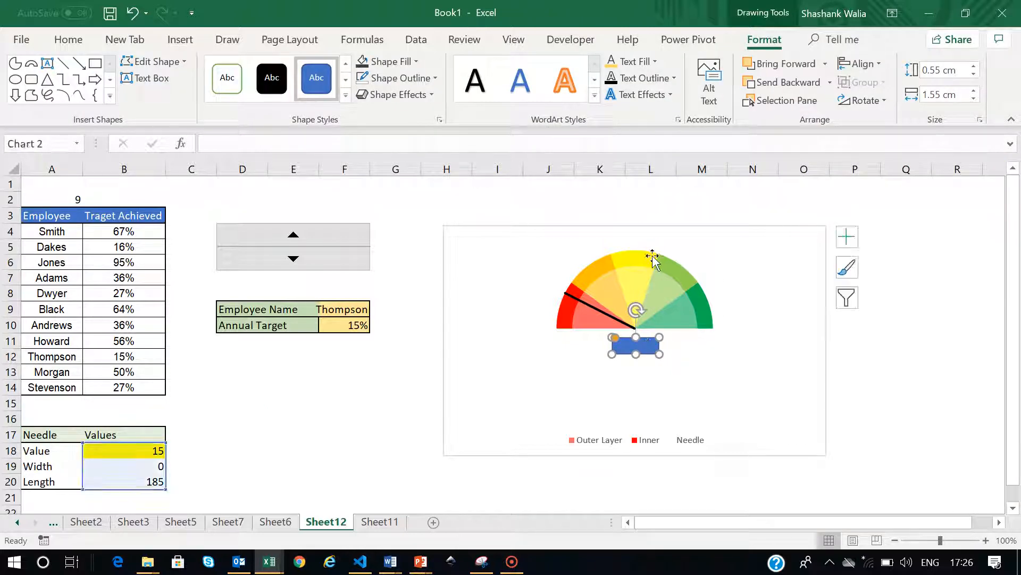
left_click(698, 297)
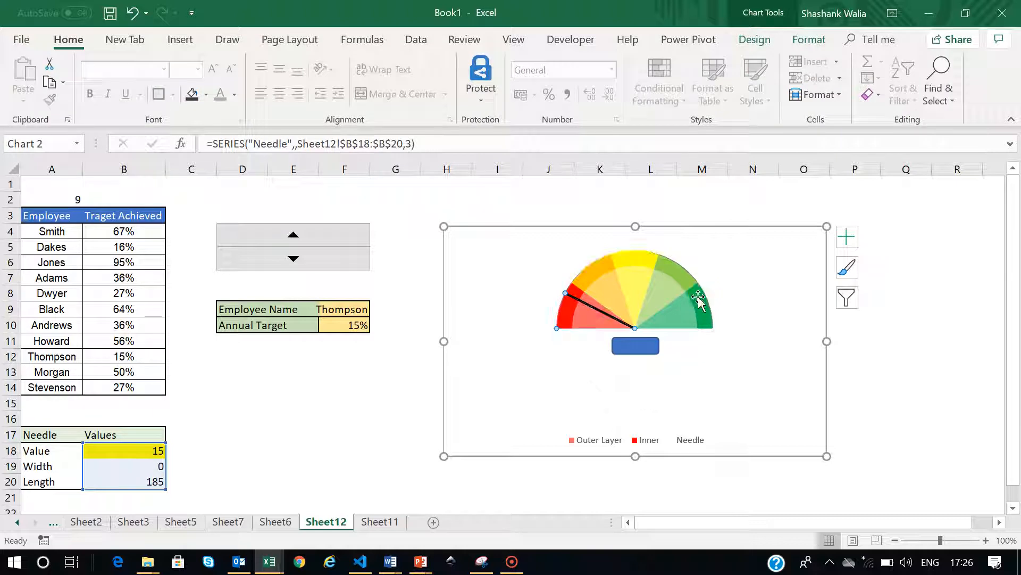
left_click(690, 279)
left_click(873, 393)
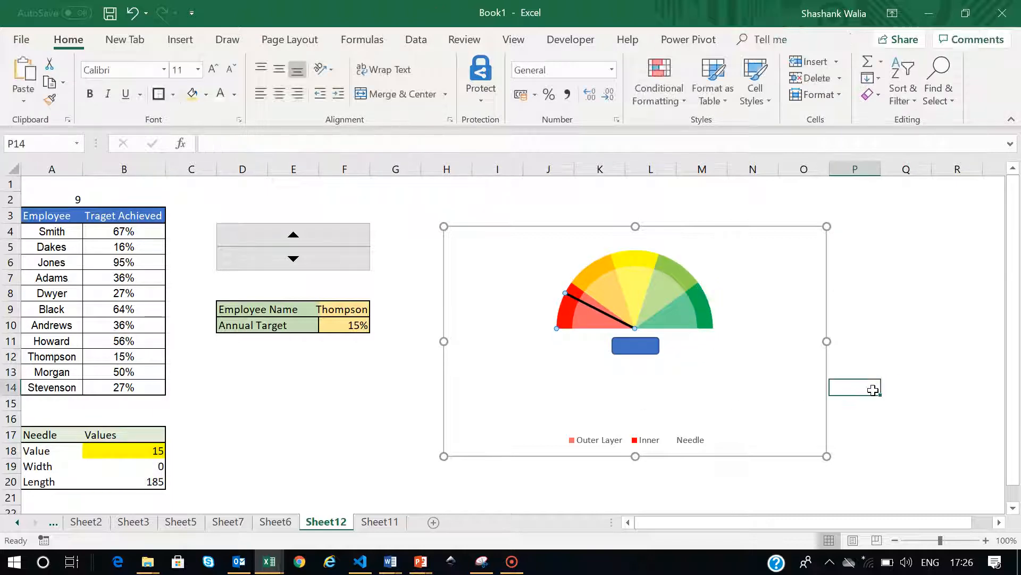
Link the rounded rectangle's text to the Annual Target cell with the formula =$F$10
left_click(641, 348)
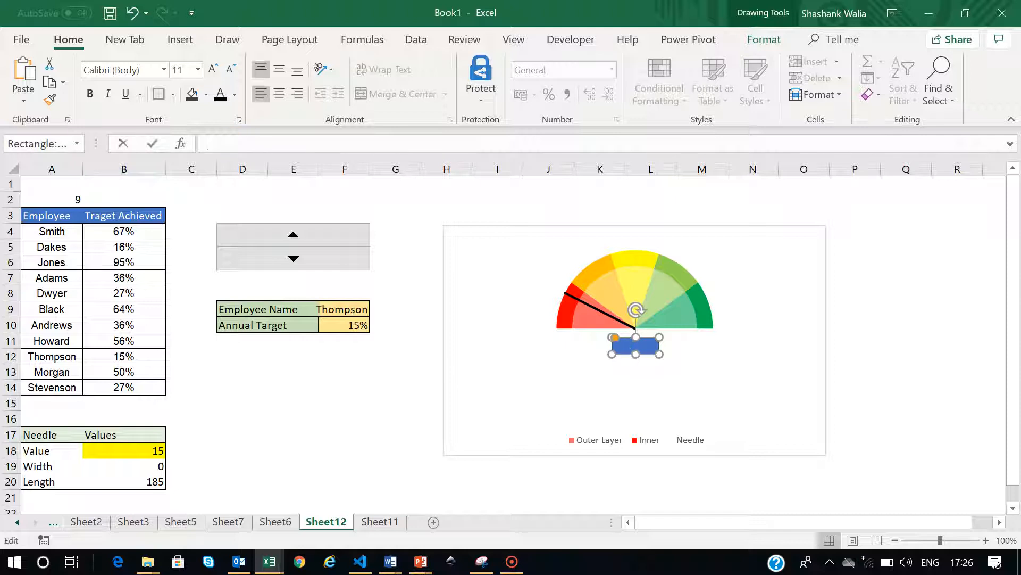
type("=")
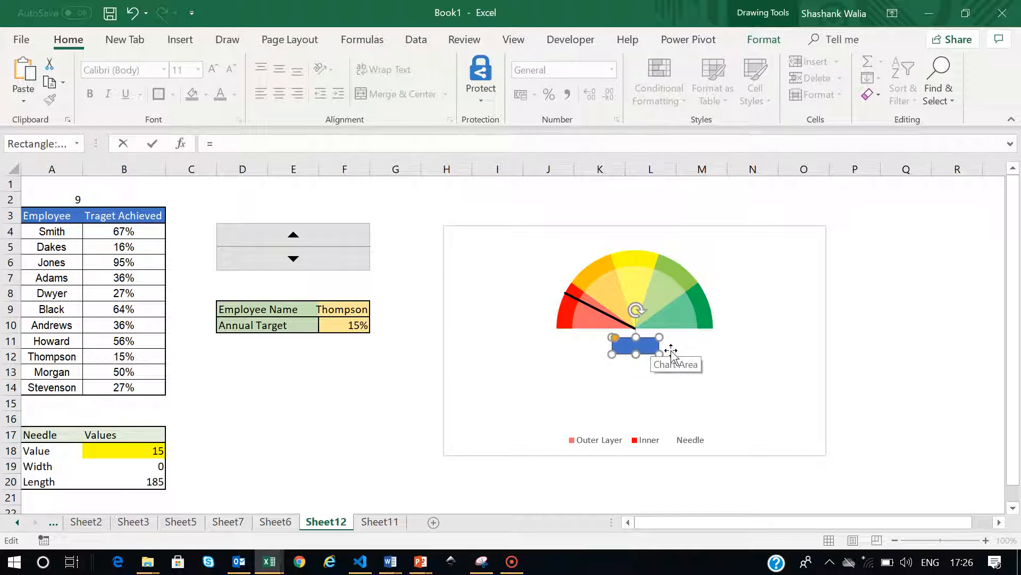
left_click(354, 326)
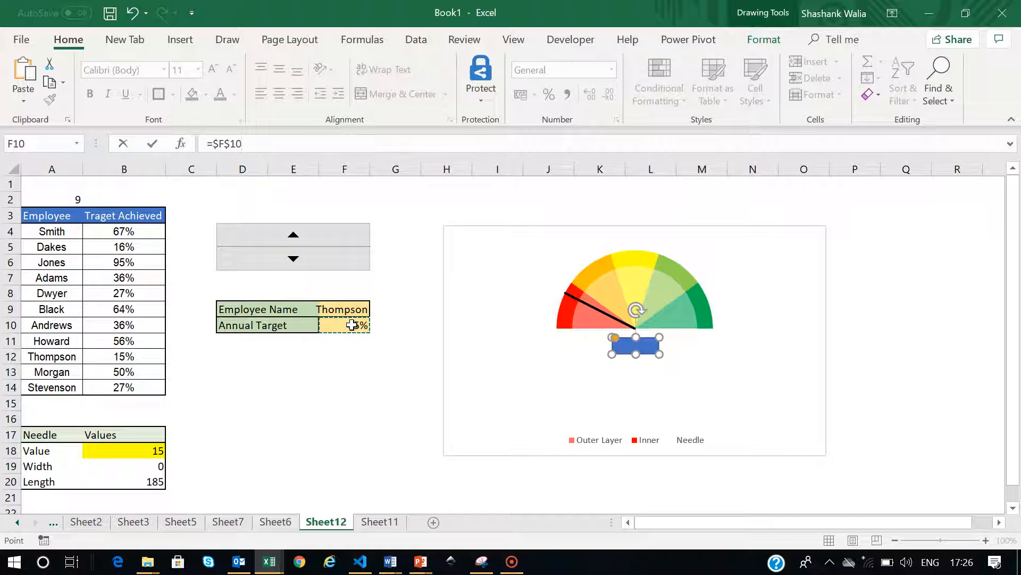
key("Return")
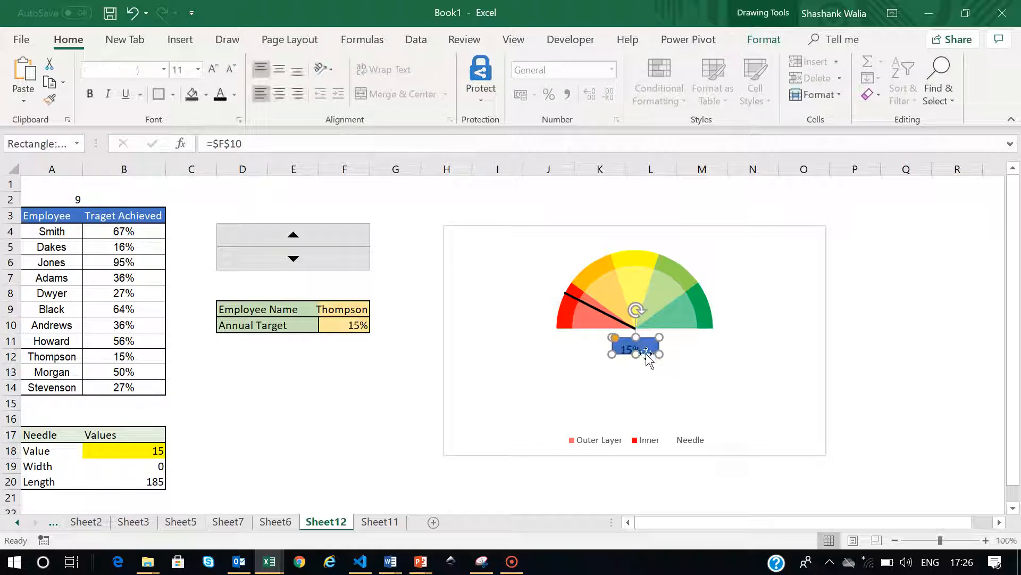
Increase the percentage box's height to about 0.78 cm and centre its text vertically and horizontally
left_click_drag(636, 353, 636, 361)
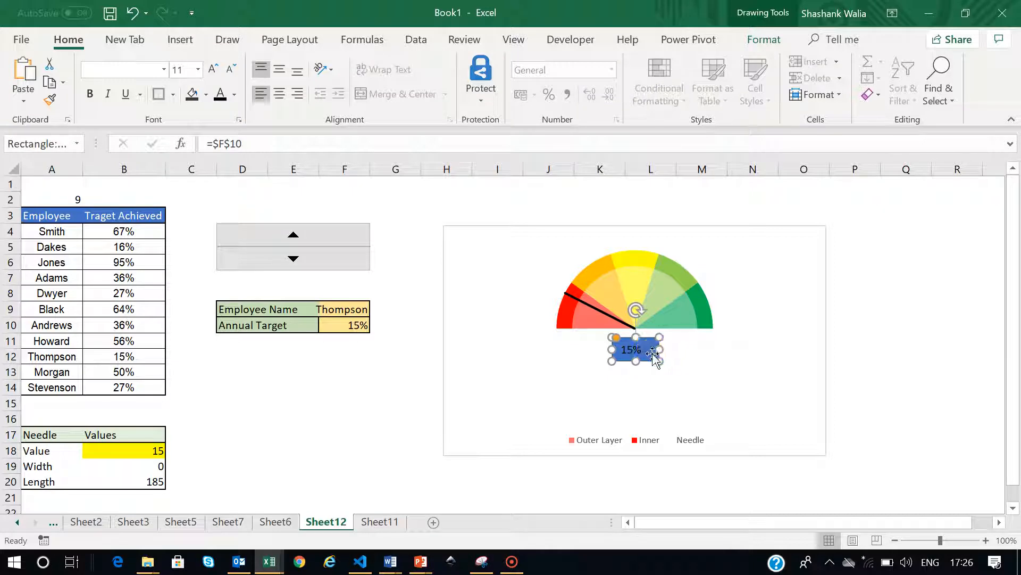
left_click(279, 70)
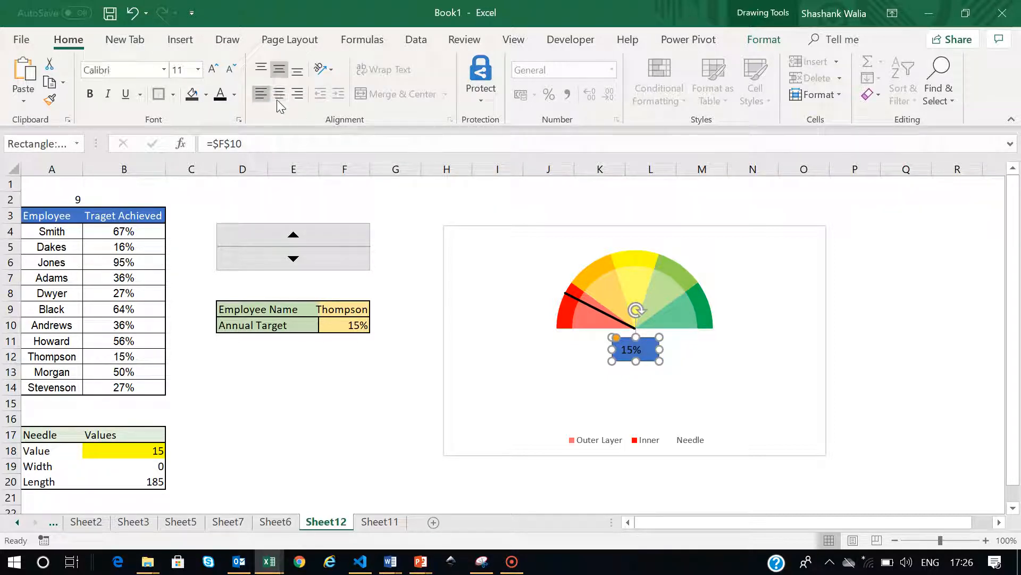
left_click(278, 94)
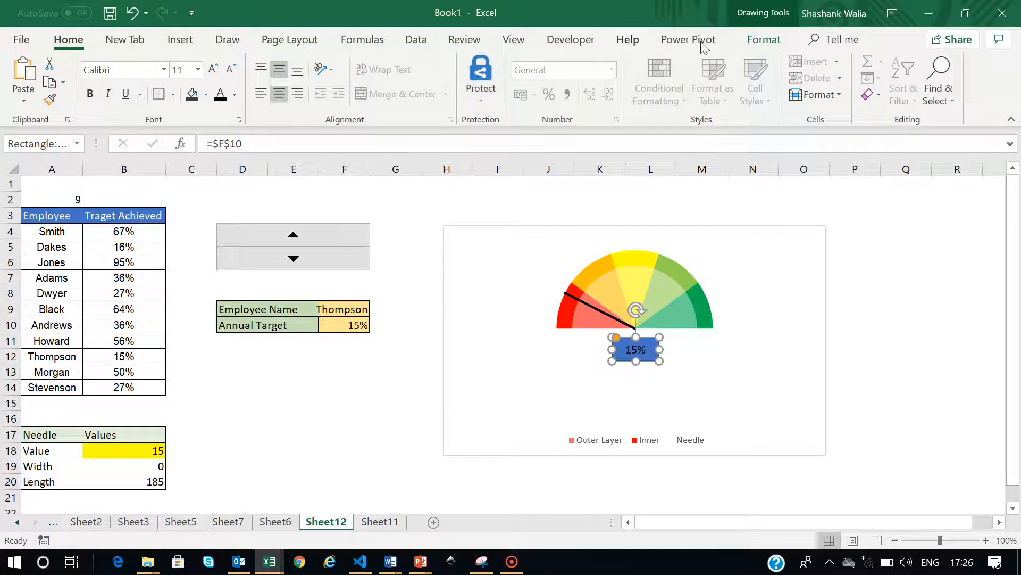
Fill the percentage box with dark grey and colour its text gold
left_click(766, 40)
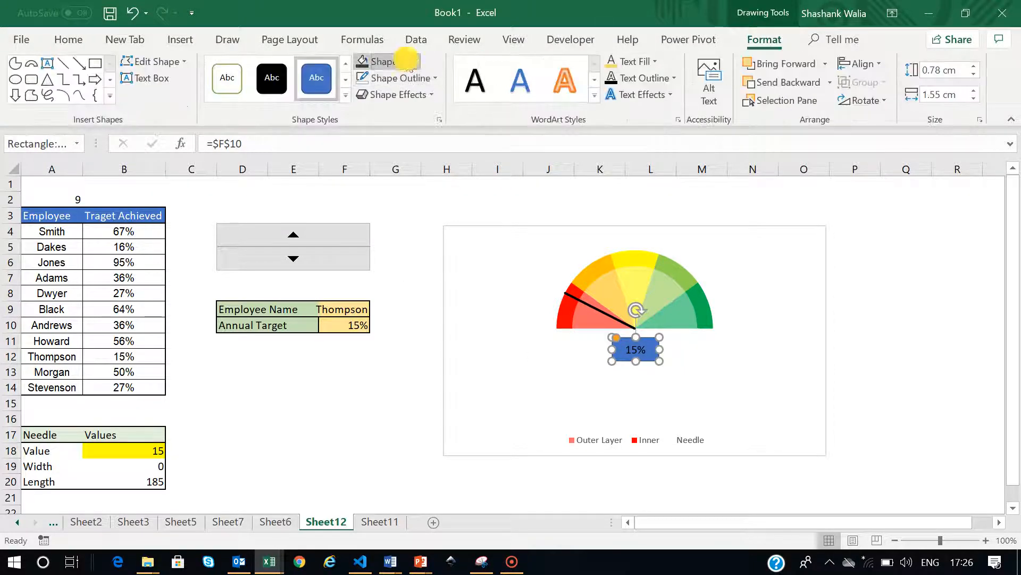
left_click(415, 61)
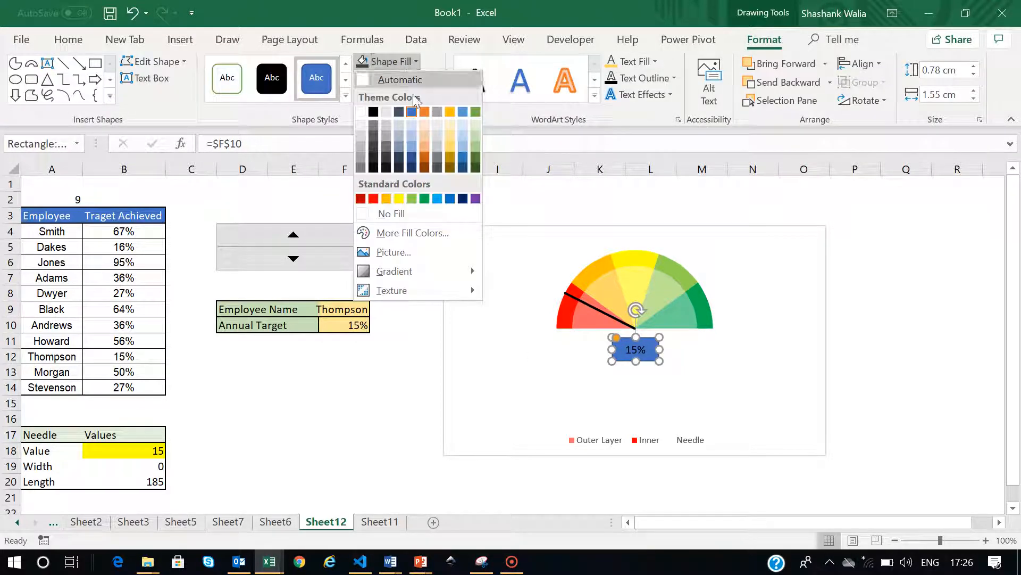
left_click(373, 147)
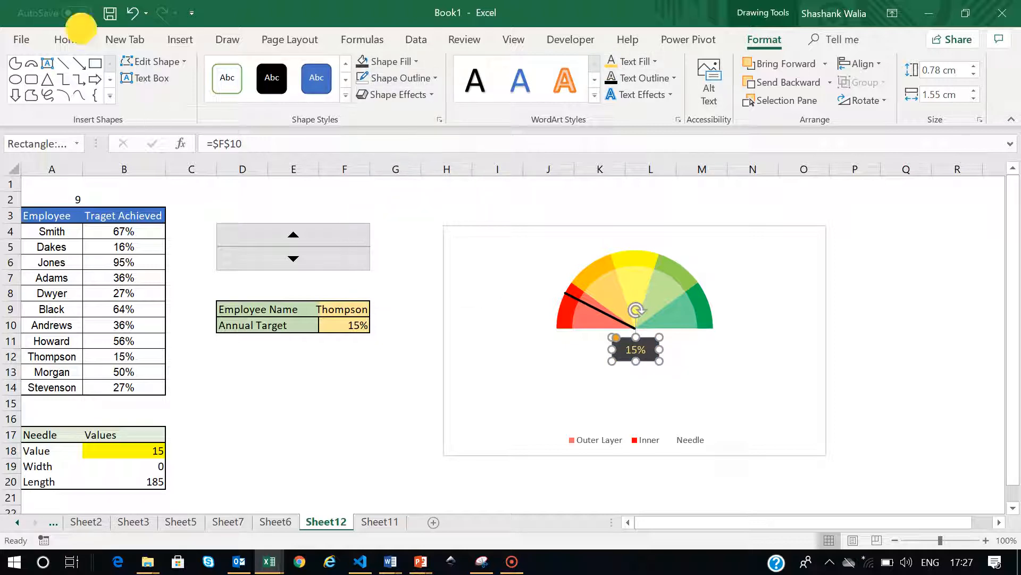
Make the percentage box's text bold and set its font to Arial Black
left_click(68, 40)
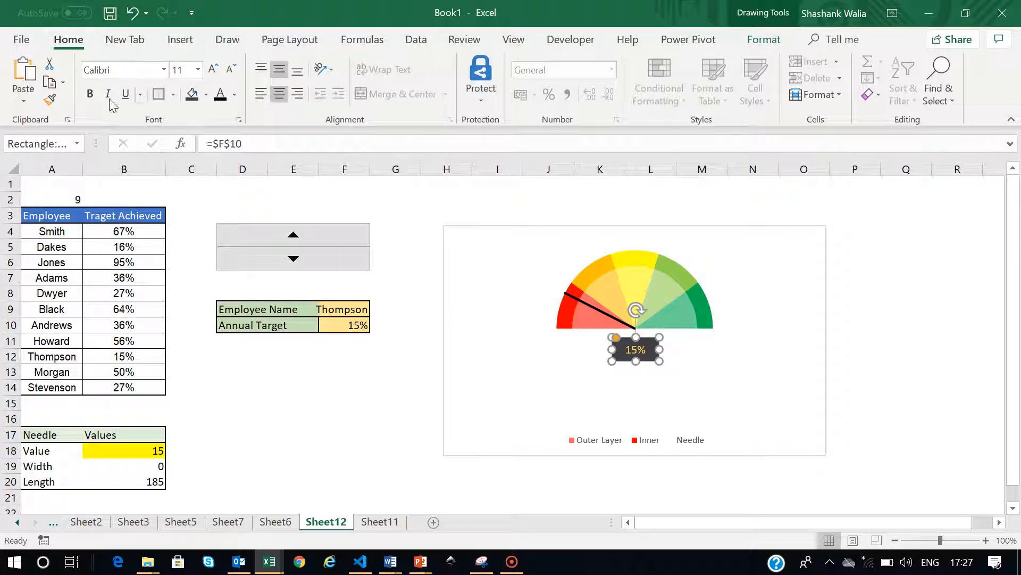
left_click(90, 94)
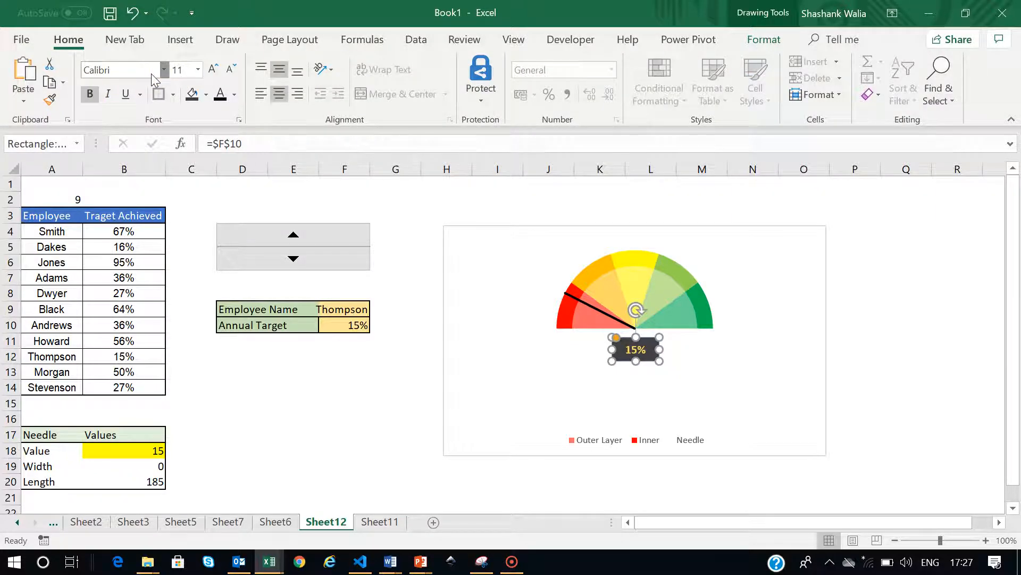
left_click(151, 73)
scroll(133, 234, "up", 12)
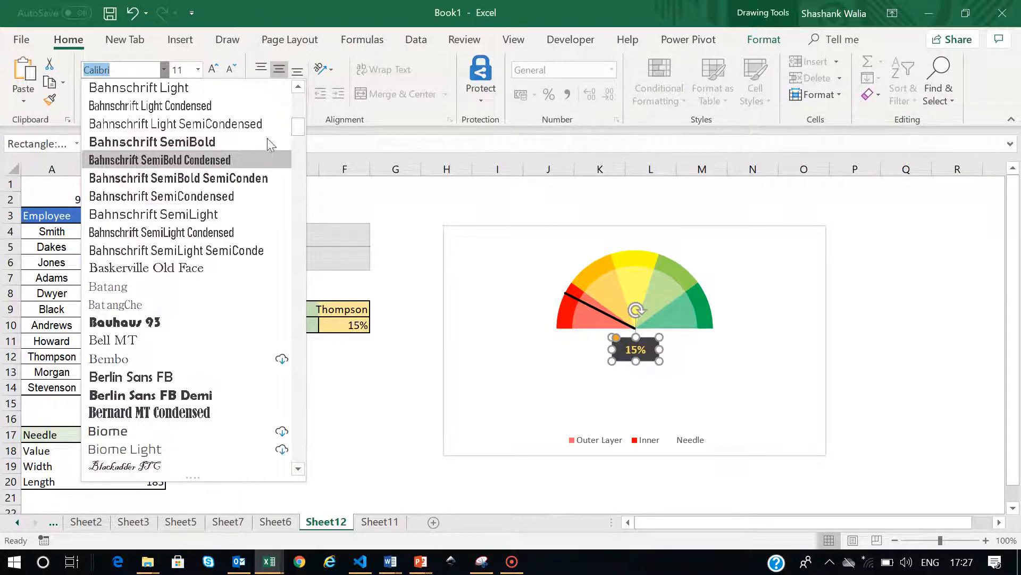
left_click(133, 161)
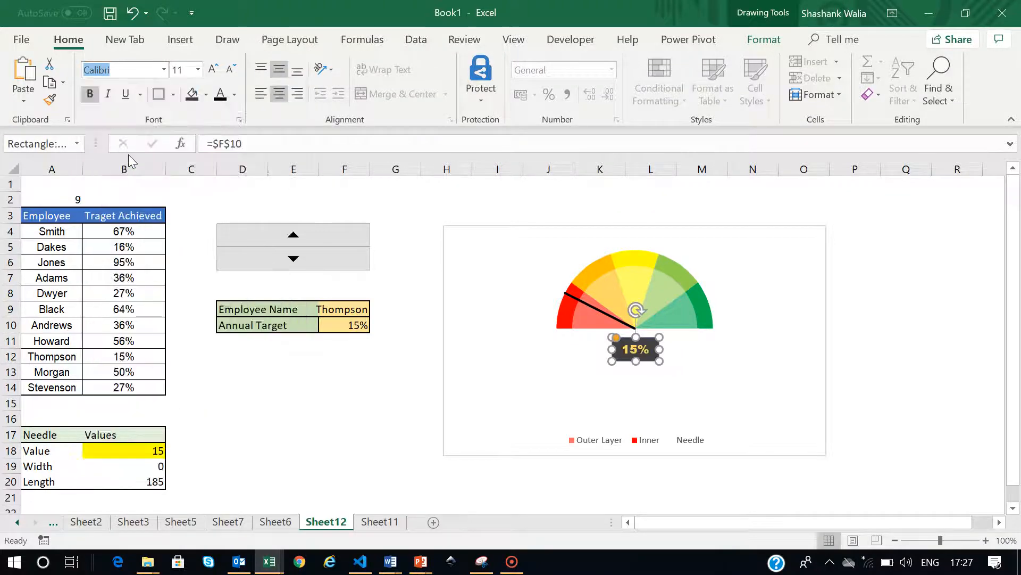
left_click(888, 326)
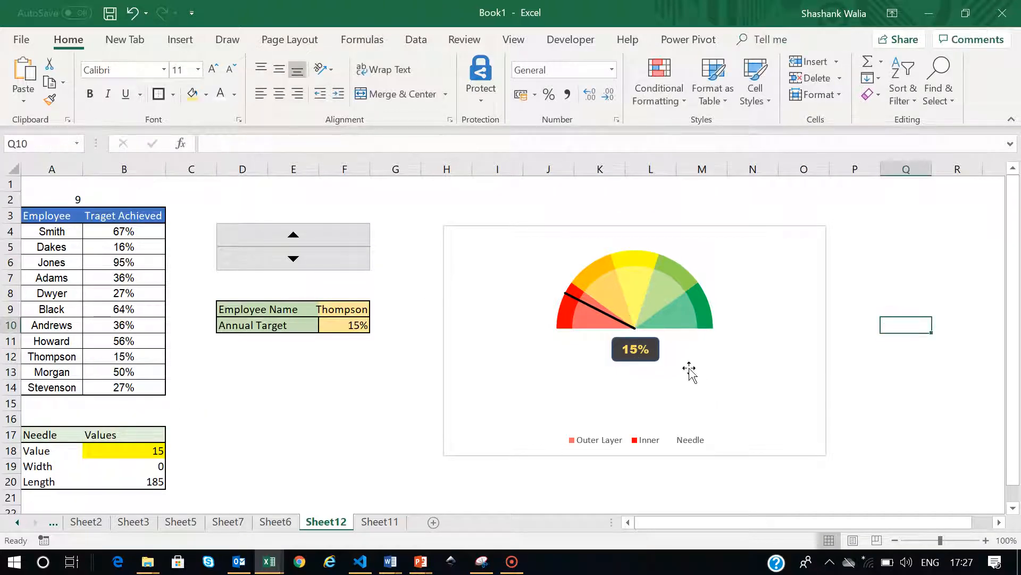
Apply a preset shape effect and an angled bevel to the percentage box
left_click(645, 348)
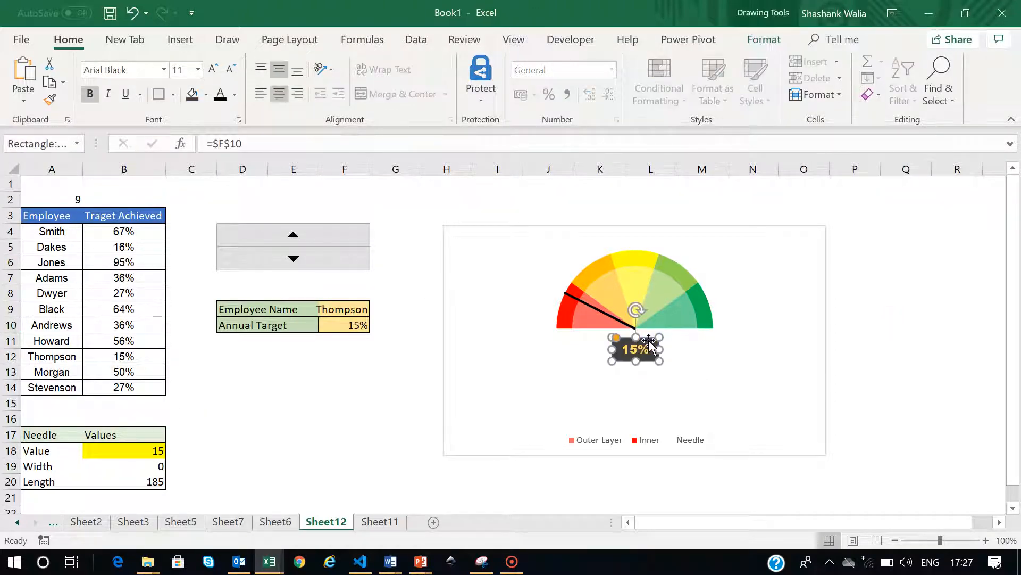
left_click(758, 42)
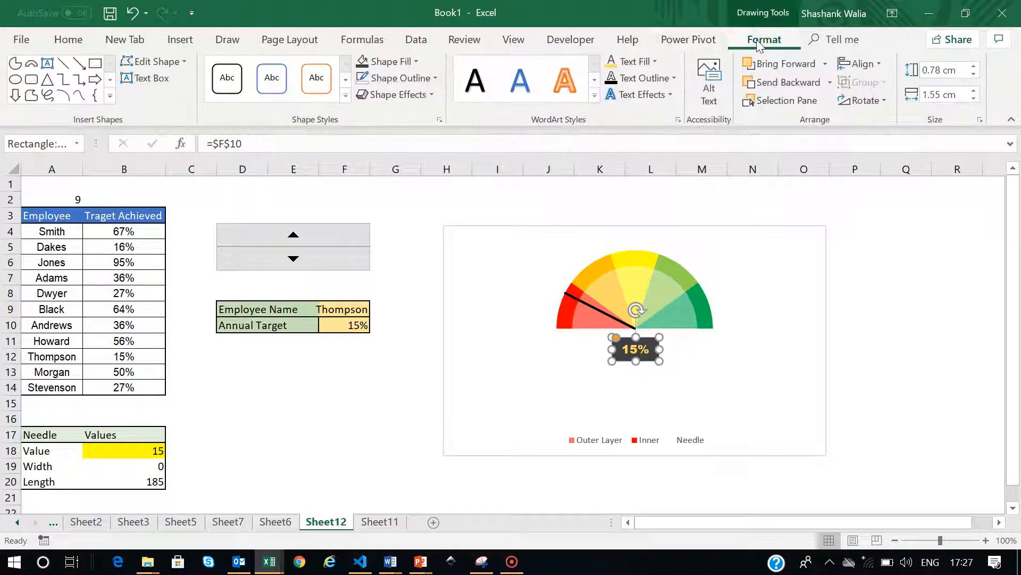
left_click(401, 99)
mouse_move(404, 122)
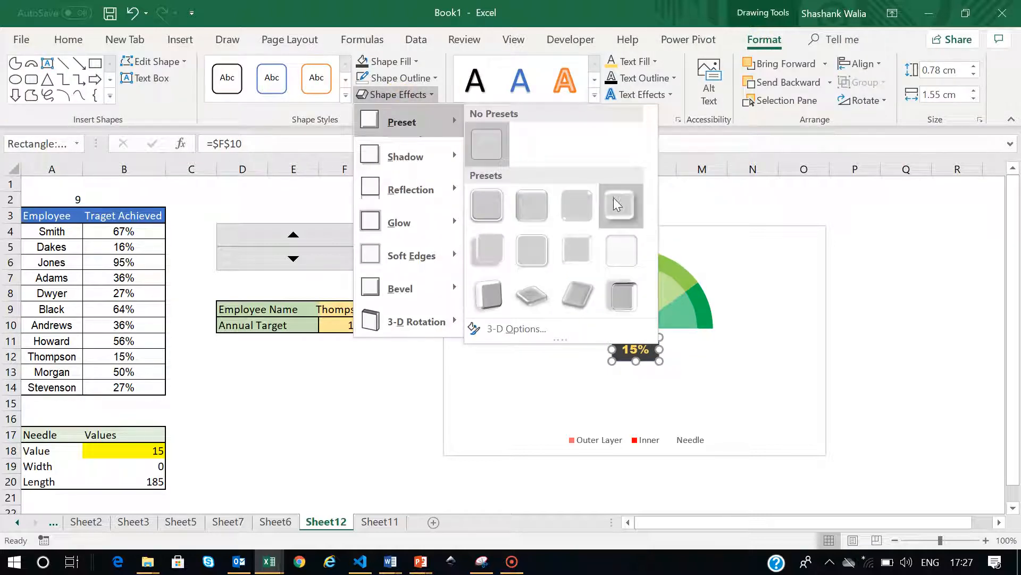
left_click(581, 202)
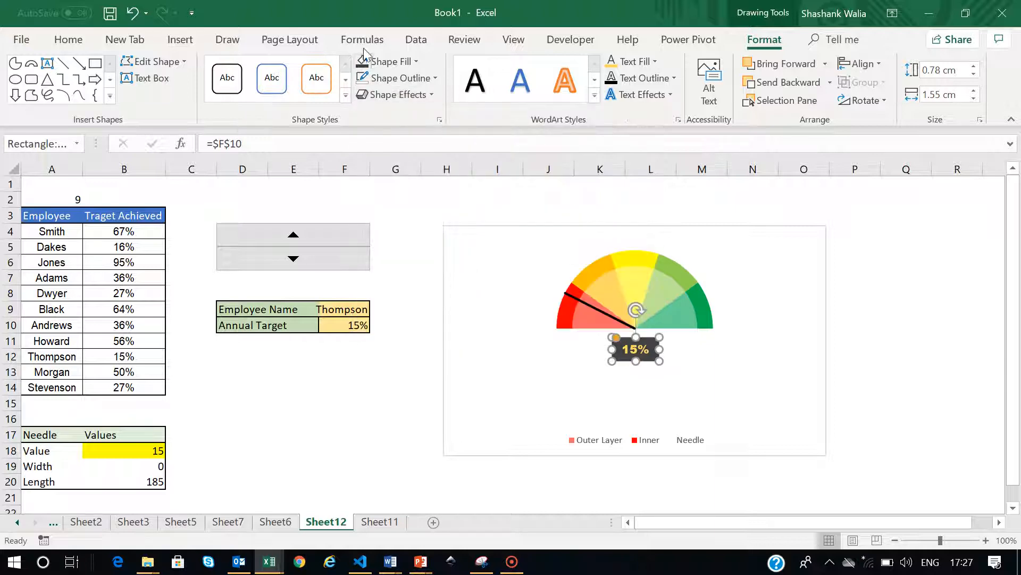
left_click(393, 95)
mouse_move(436, 292)
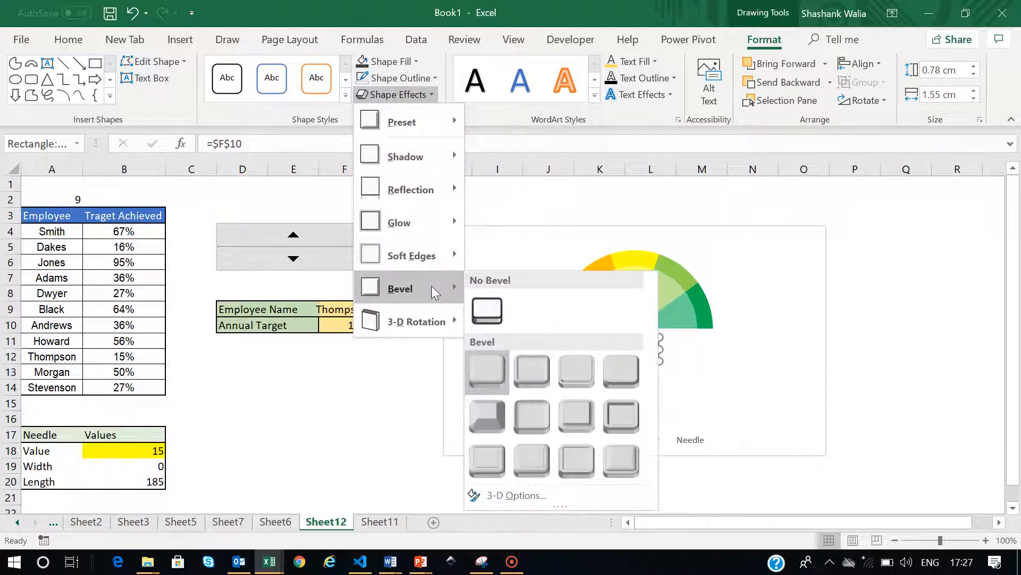
left_click(485, 419)
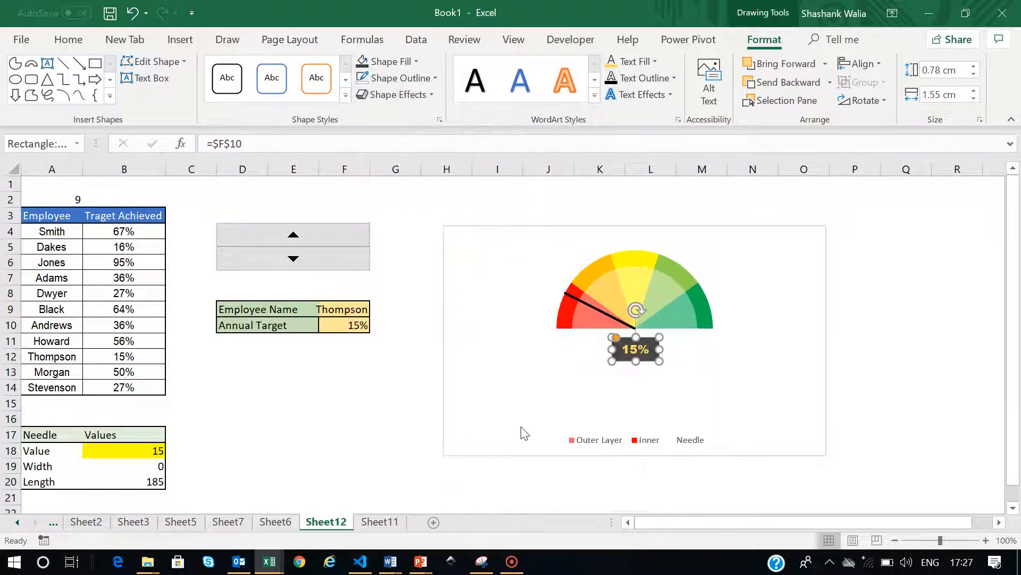
left_click(936, 373)
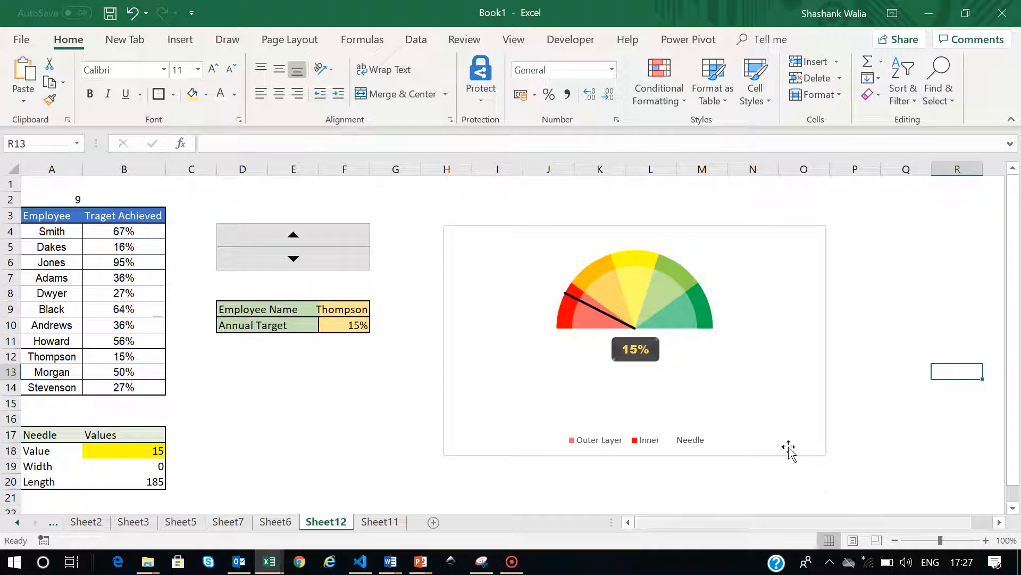
Insert a circle about 0.48 cm in diameter and place it over the needle's pivot, just above the percentage box
left_click(987, 540)
left_click(986, 540)
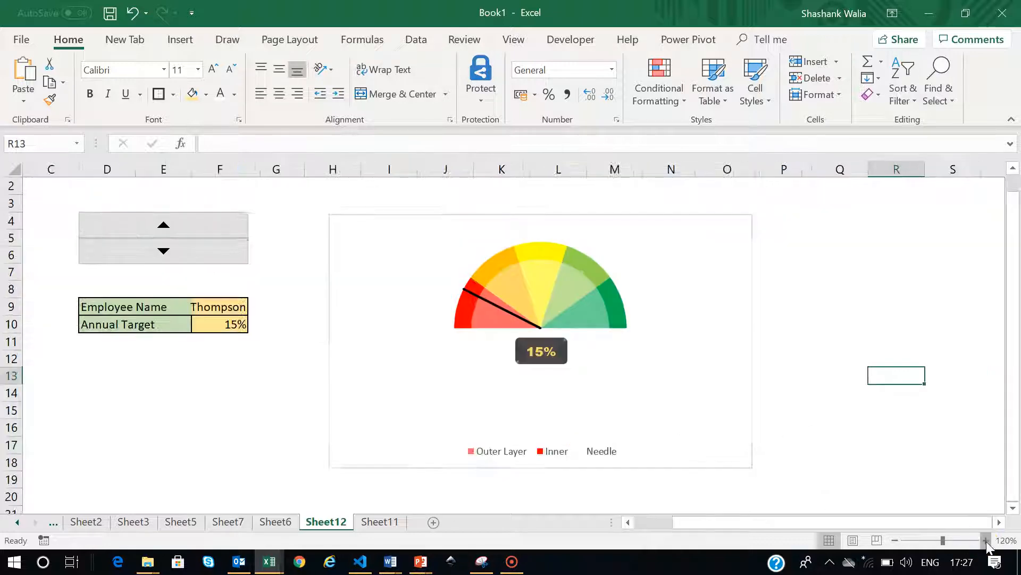
left_click(986, 540)
left_click(986, 540)
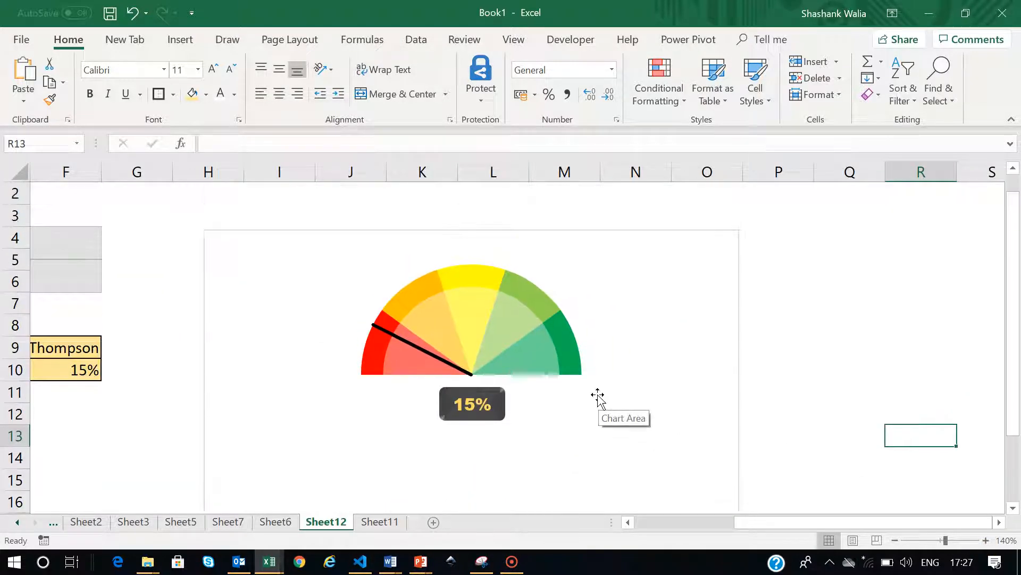
left_click_drag(480, 390, 479, 390)
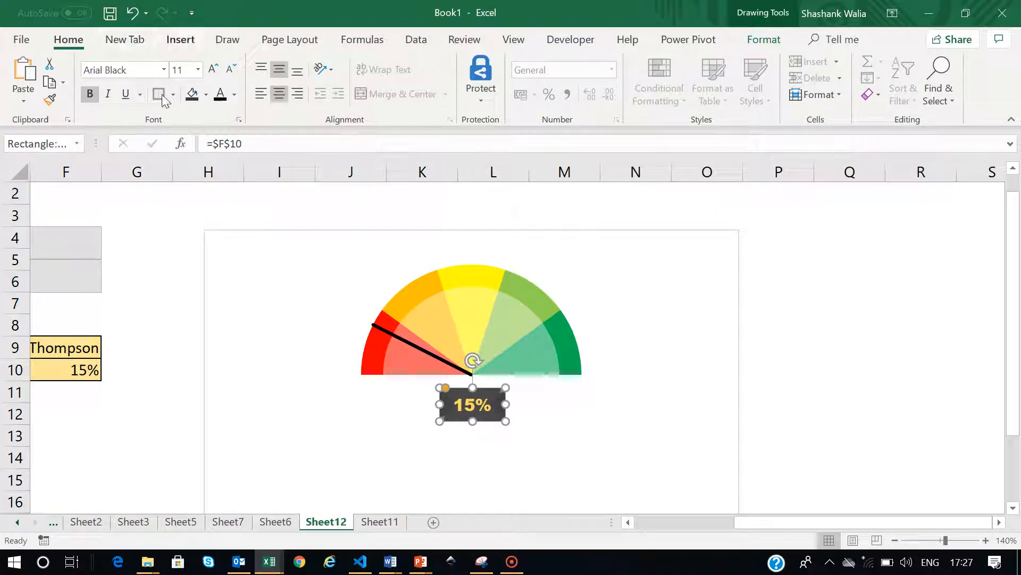
left_click(181, 41)
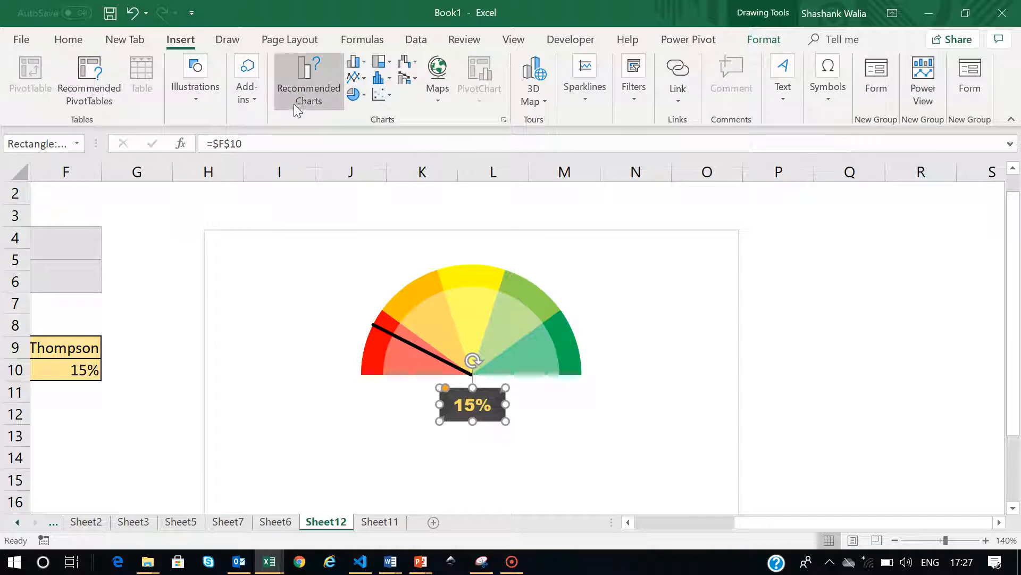
left_click(198, 101)
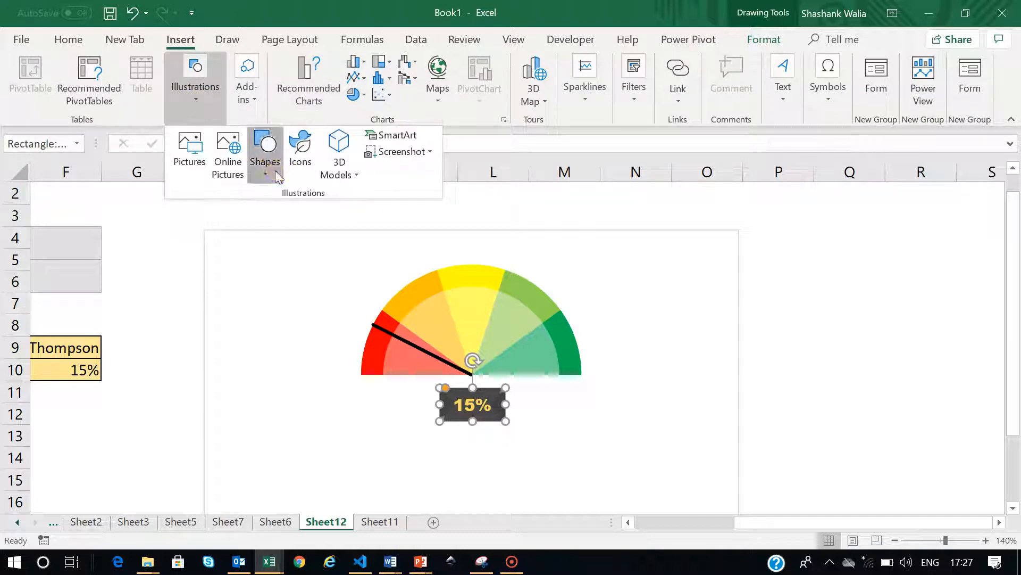
left_click(265, 154)
left_click(352, 210)
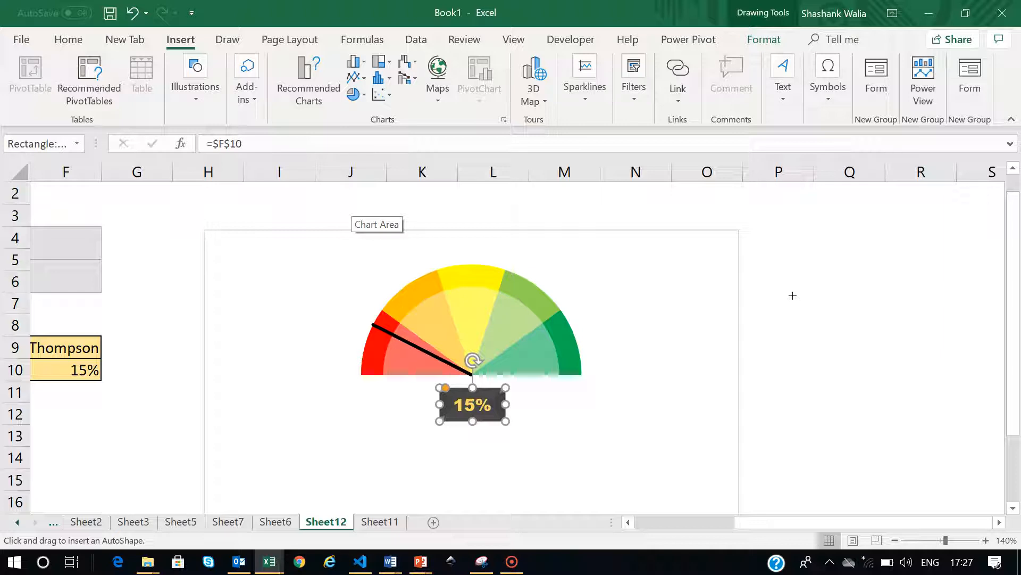
mouse_move(785, 278)
left_mouse_down()
mouse_move(800, 292)
mouse_move(776, 279)
mouse_move(471, 371)
left_mouse_up()
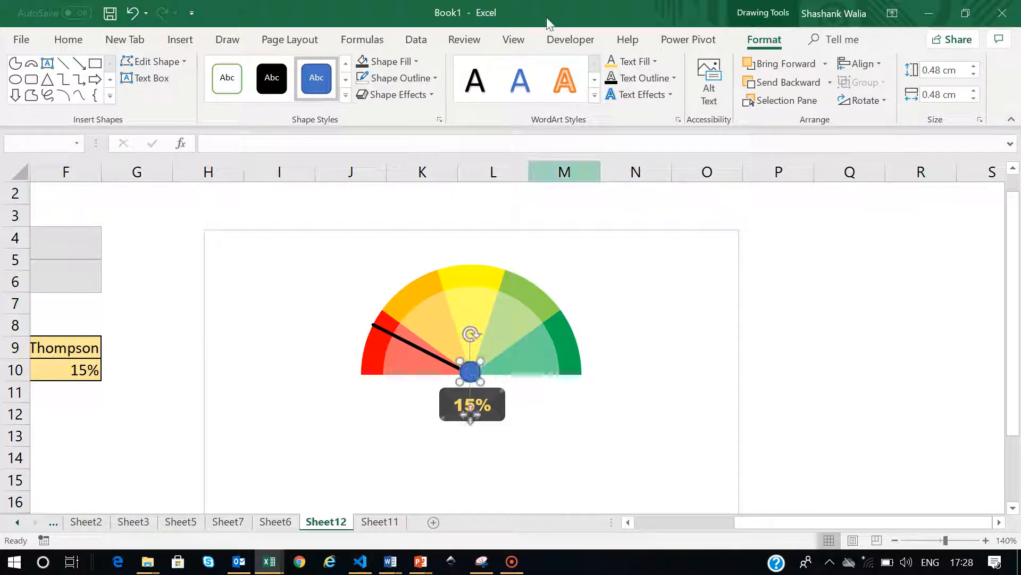
Fill the pivot circle with dark grey and remove its outline
left_click(373, 61)
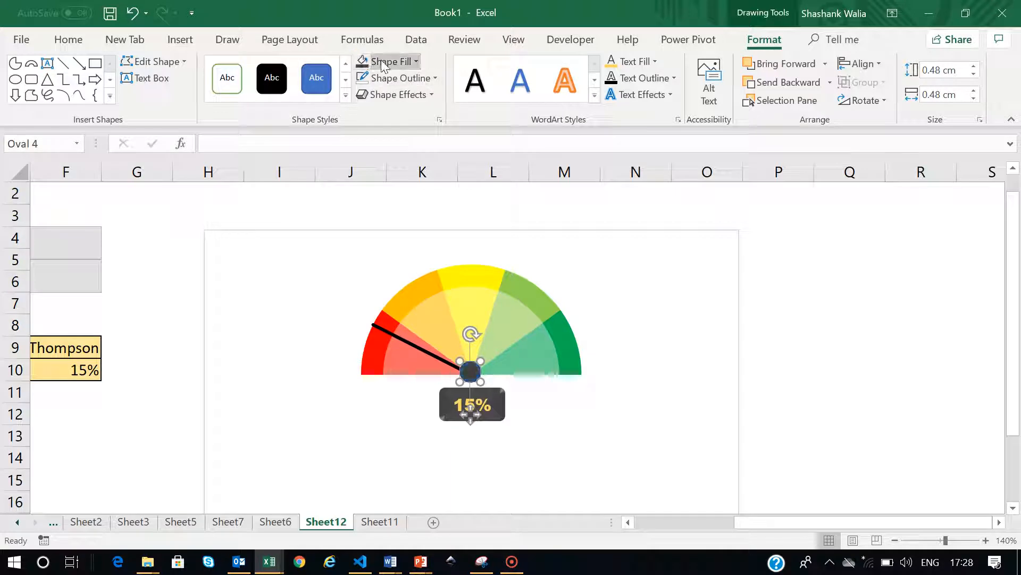
left_click(427, 78)
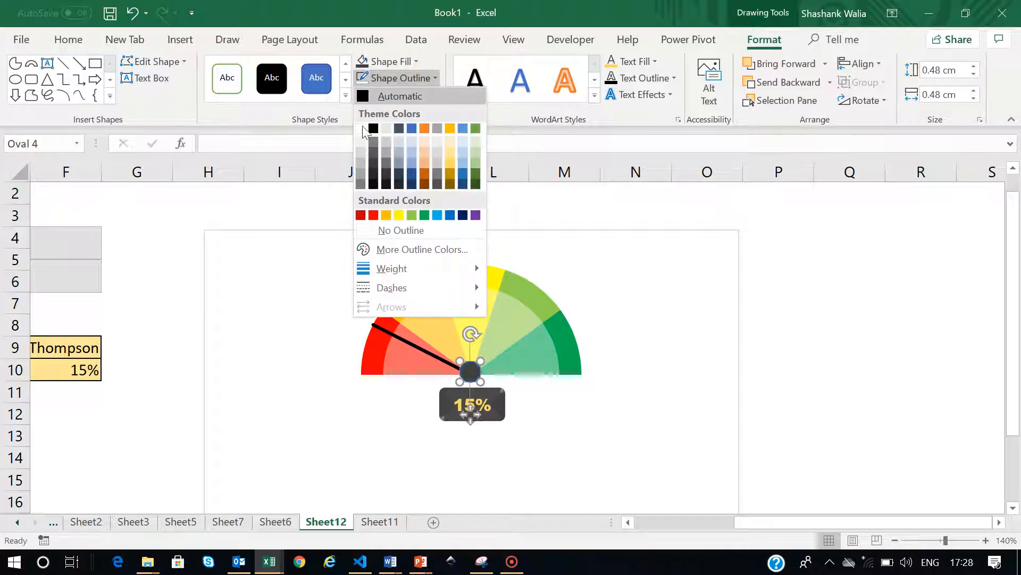
left_click(364, 231)
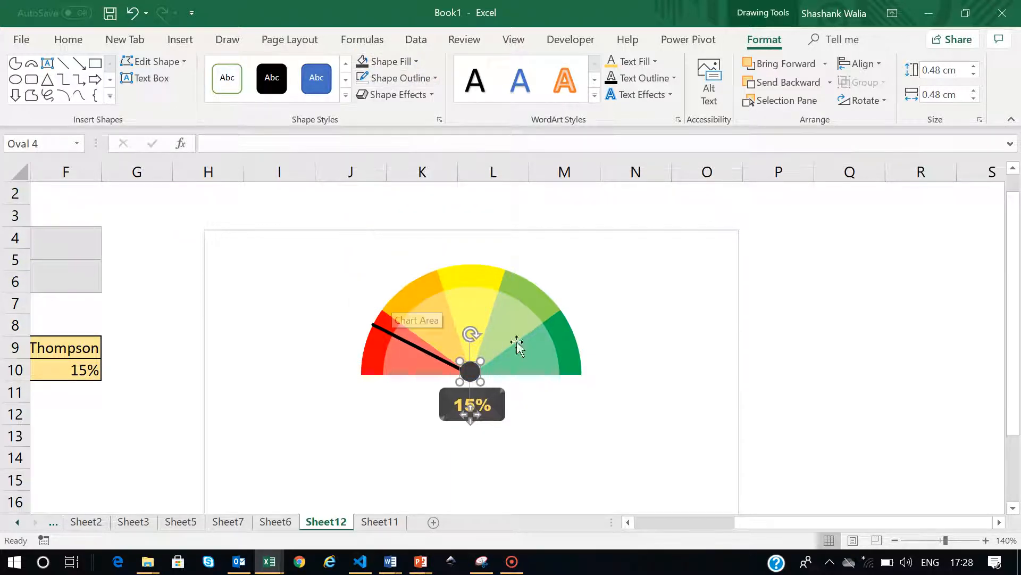
Apply a preset shape effect and a bevel to the dark grey pivot circle, and deselect it
left_click(925, 324)
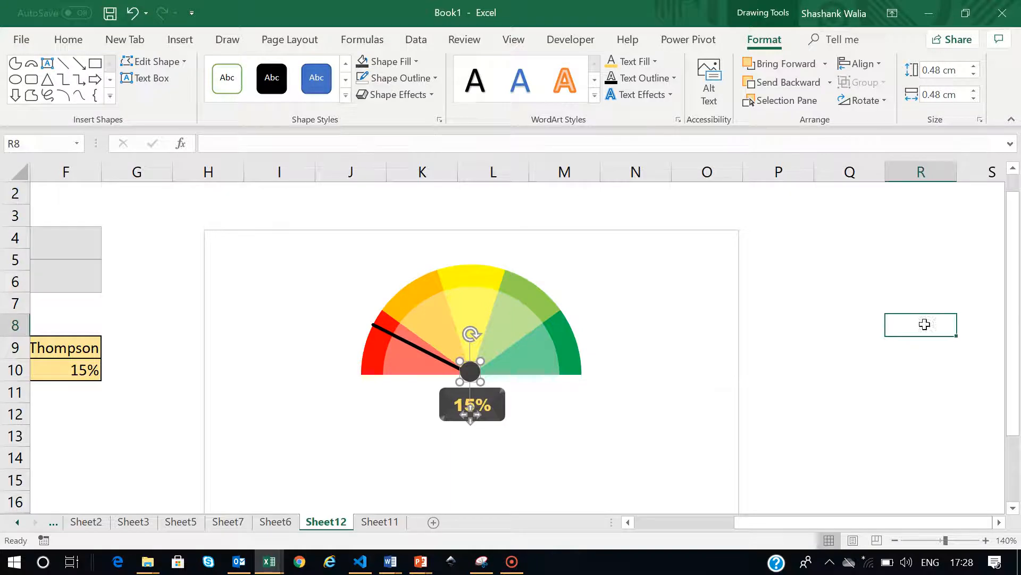
left_click(470, 371)
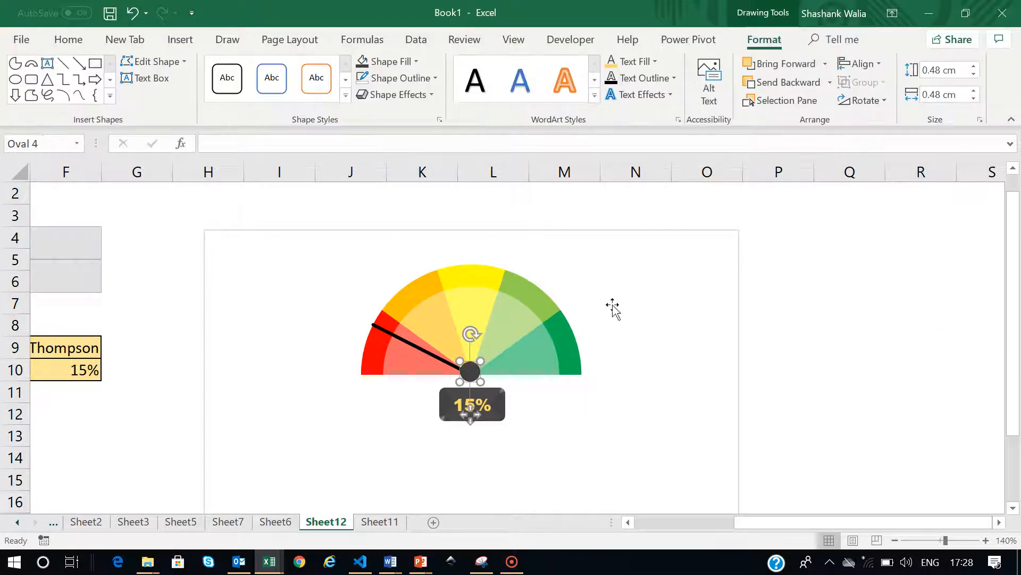
left_click(396, 94)
mouse_move(420, 121)
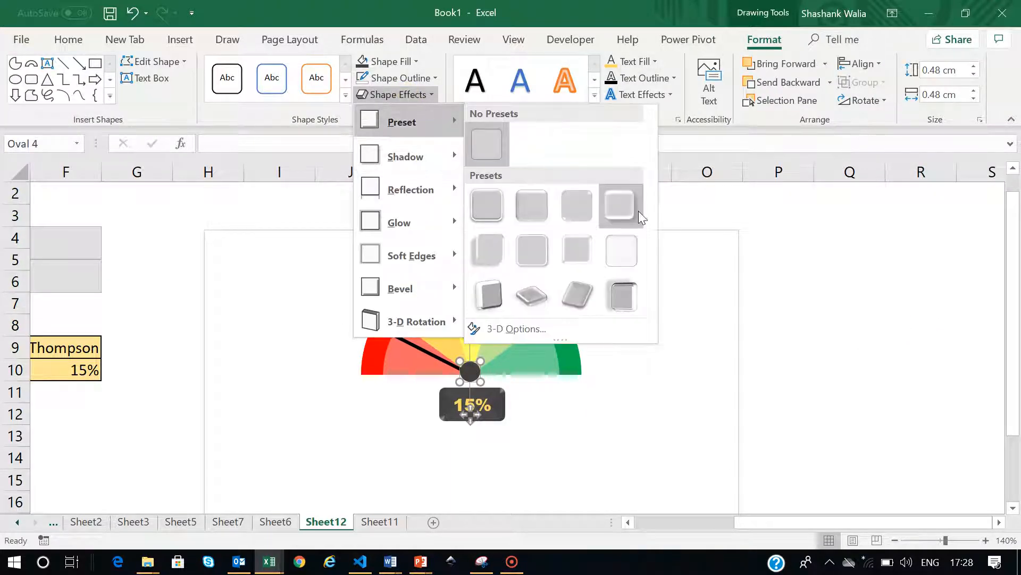
left_click(581, 205)
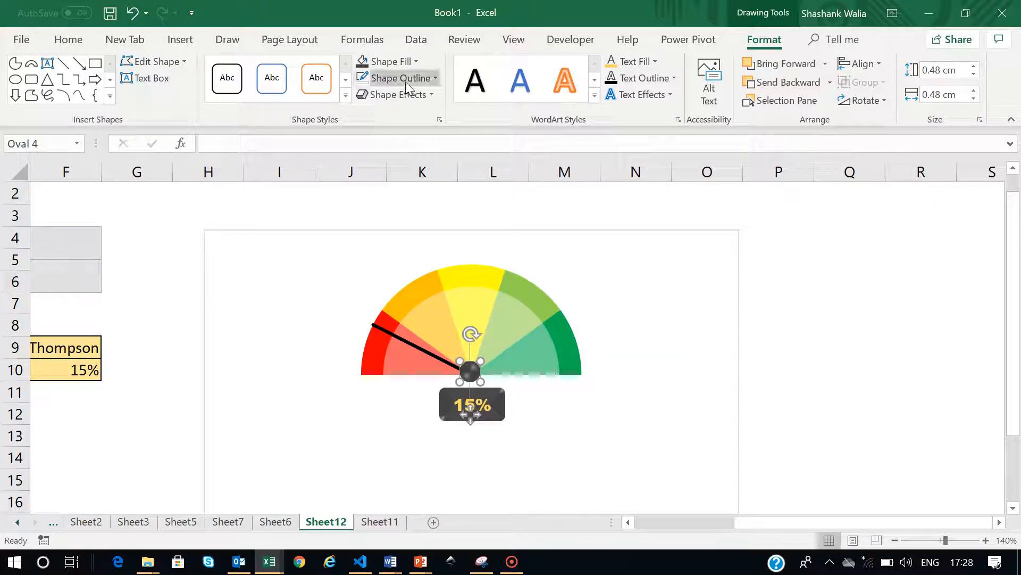
left_click(400, 98)
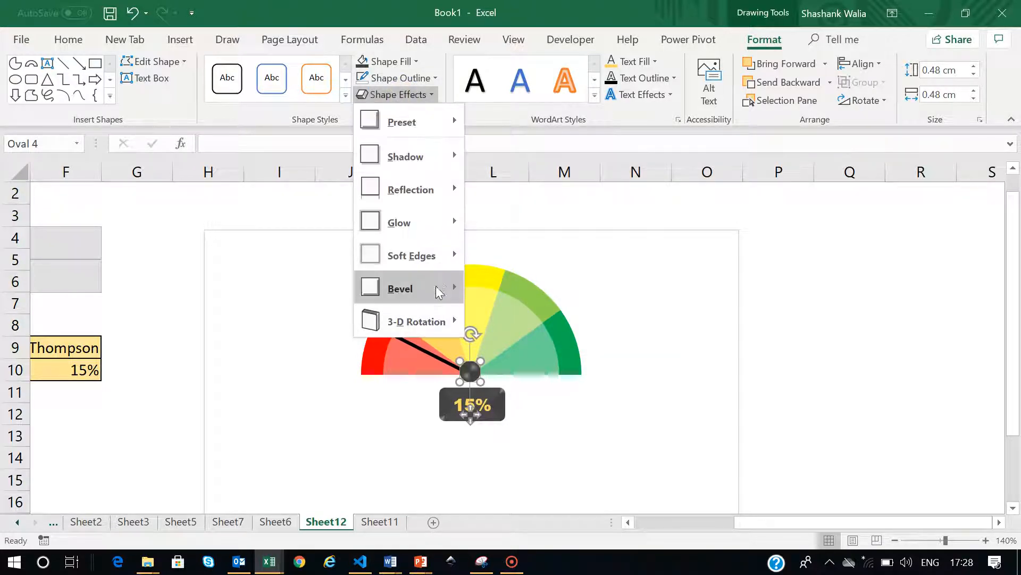
mouse_move(430, 289)
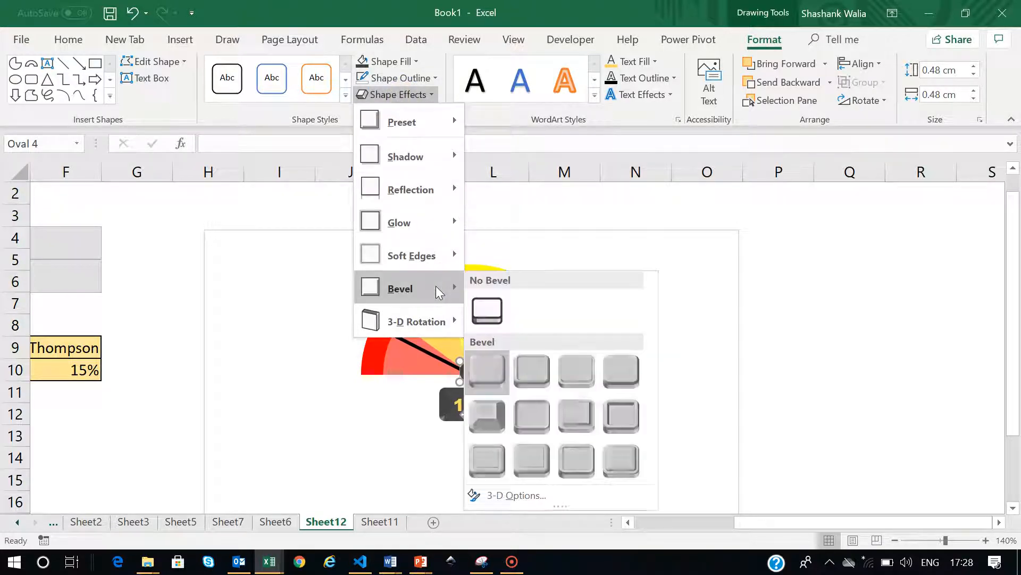
left_click(528, 406)
left_click(836, 322)
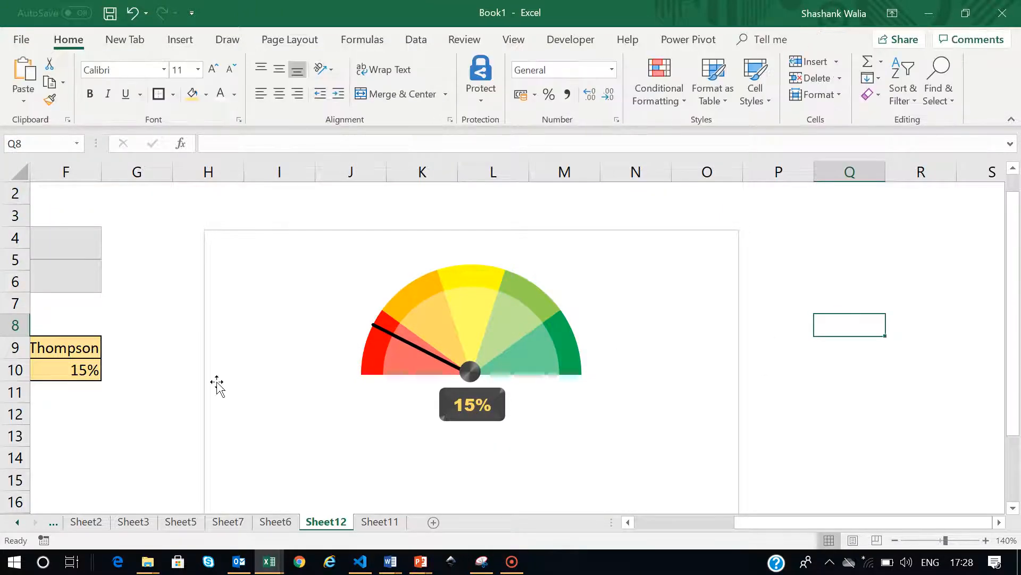
Advance the spin control to the last employee in the list to test the needle and percentage box
mouse_move(736, 521)
left_mouse_down()
mouse_move(747, 524)
mouse_move(719, 528)
left_mouse_up()
left_click(247, 250)
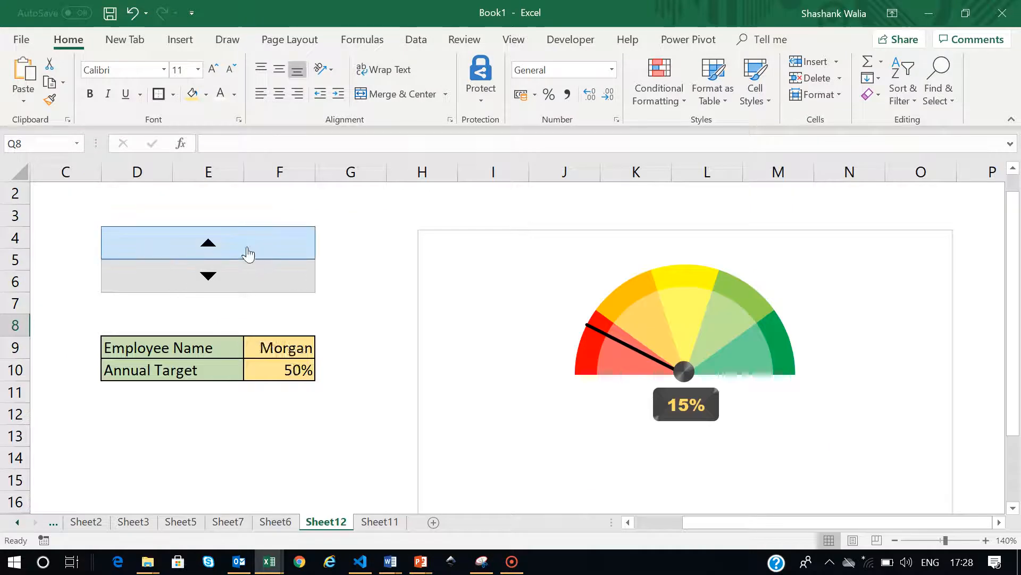
left_click(246, 243)
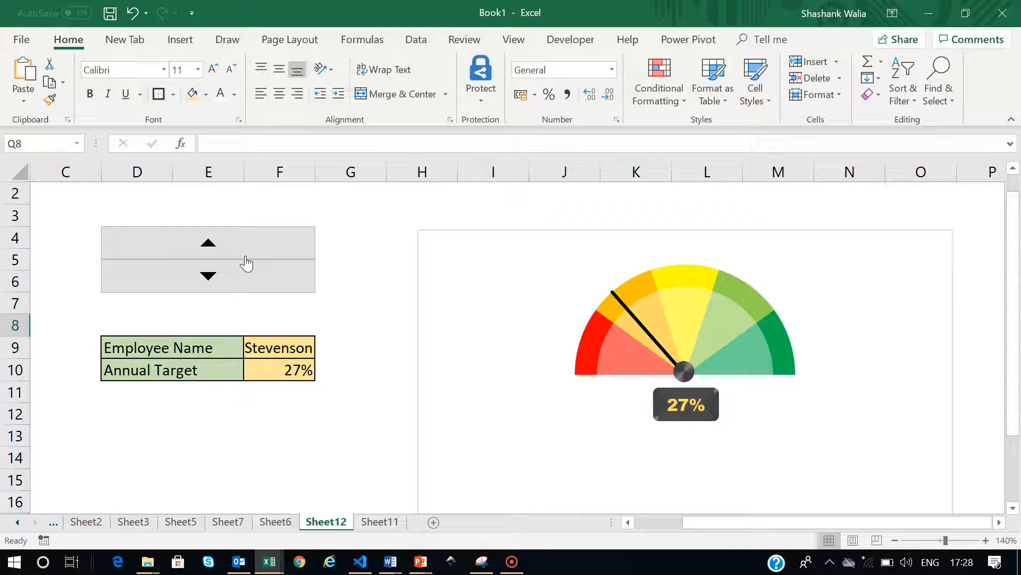
Compare with the finished gauge with rating labels on Sheet6, and return to Sheet12
left_click(275, 522)
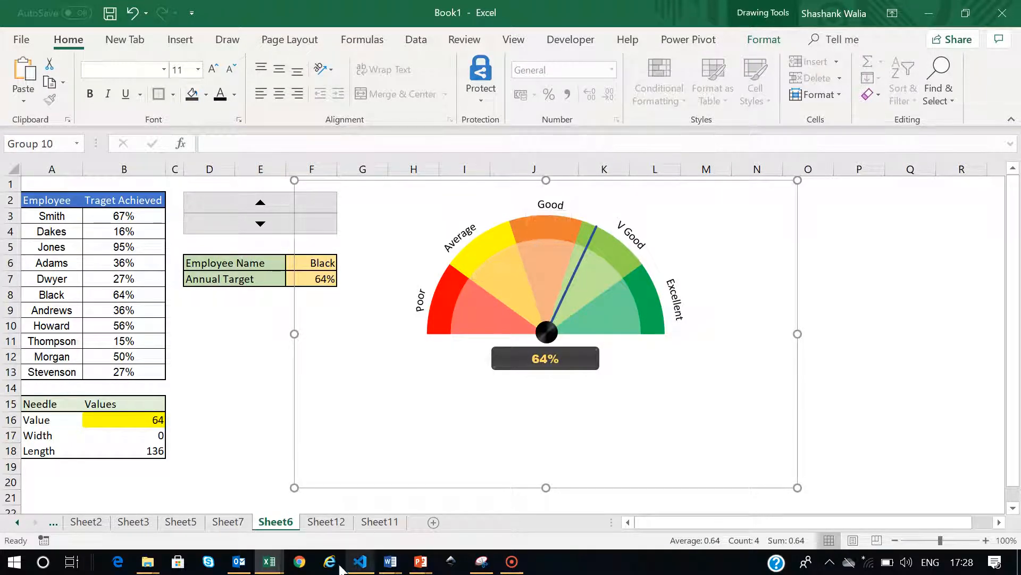
left_click(325, 521)
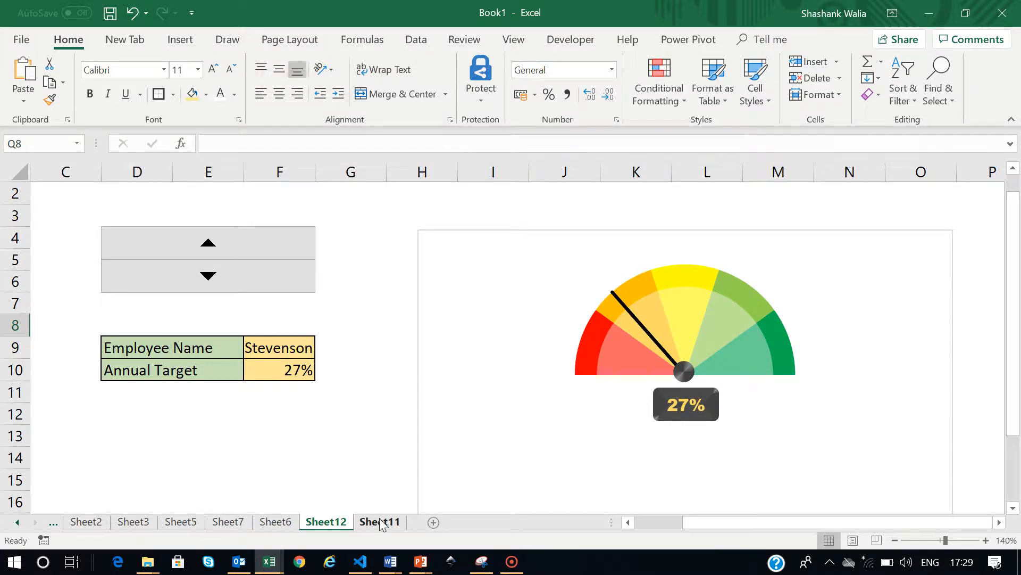
left_click(511, 561)
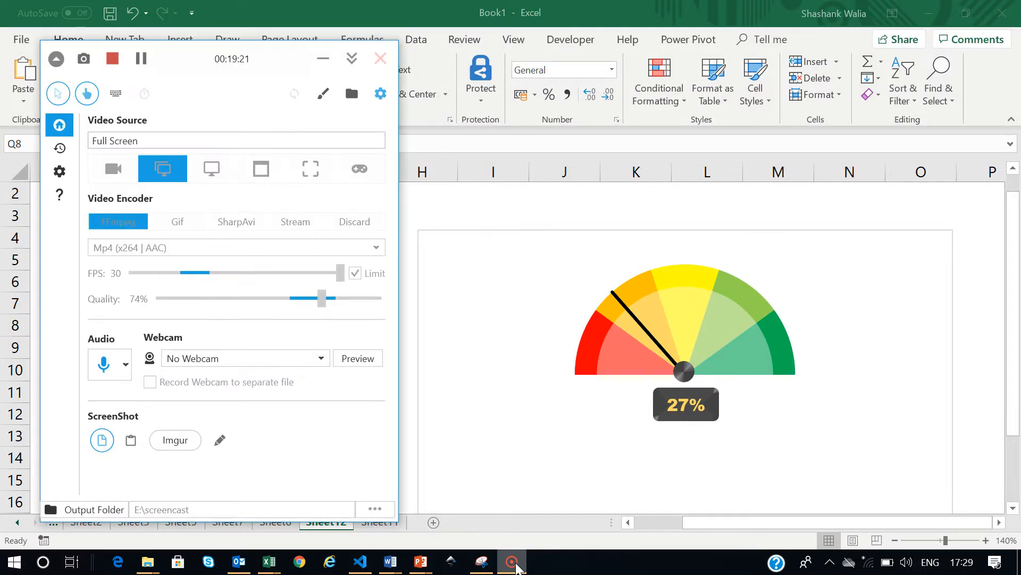